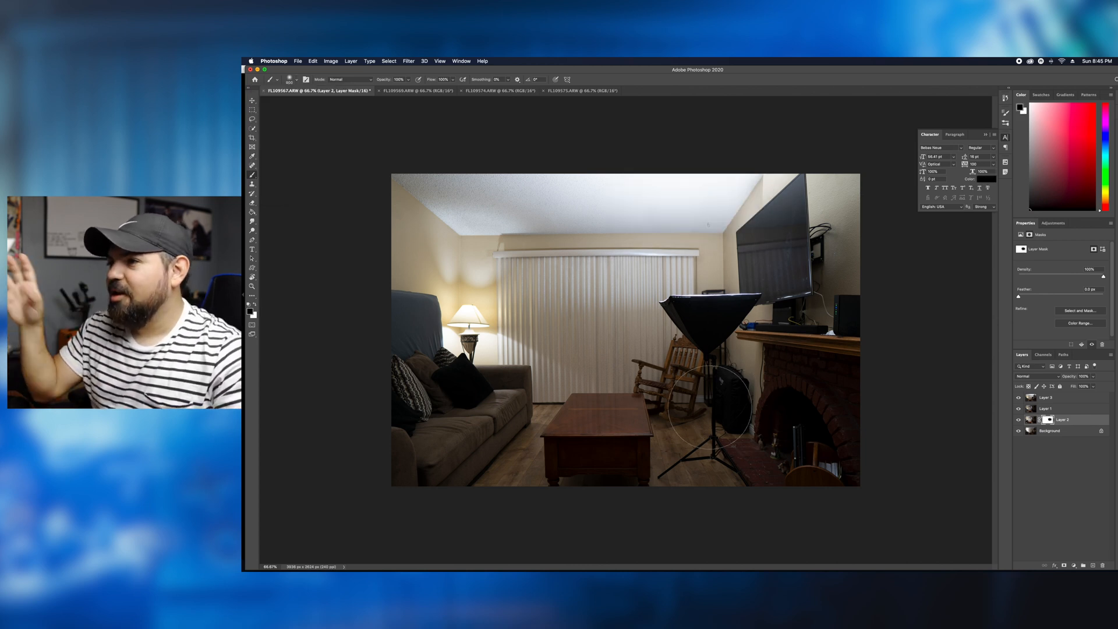
- Hide Layers 1 and 3 and paint the softbox and its stand out on Layer 2's mask
{"action": "left_click_drag", "start_coordinate": [1017, 408], "coordinate": [1018, 398]}
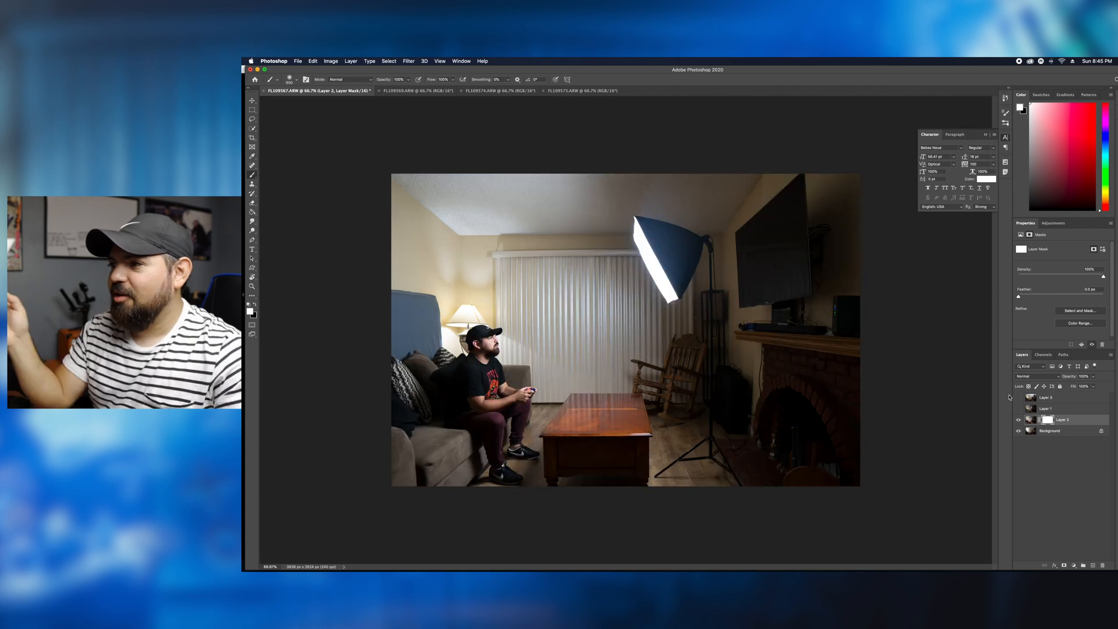
{"action": "mouse_move", "coordinate": [731, 288]}
{"action": "left_mouse_down"}
{"action": "mouse_move", "coordinate": [668, 266]}
{"action": "mouse_move", "coordinate": [654, 248]}
{"action": "mouse_move", "coordinate": [684, 296]}
{"action": "mouse_move", "coordinate": [738, 479]}
{"action": "left_mouse_up"}
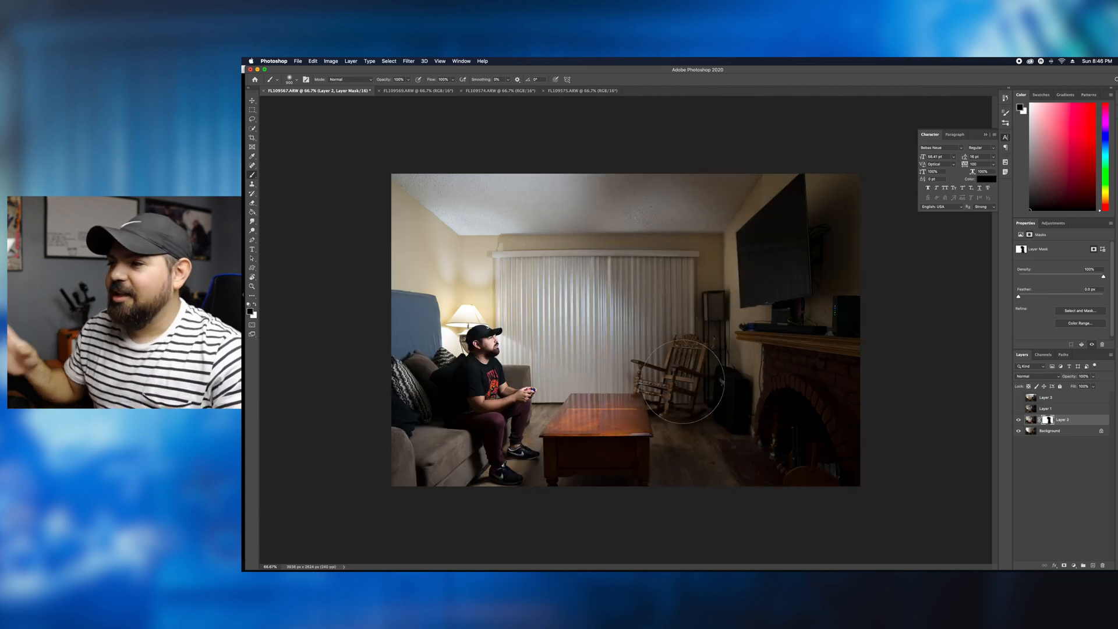
- Show Layer 1, add a layer mask to it, and paint out the softbox and stand
{"action": "left_click", "coordinate": [1018, 408]}
{"action": "left_click", "coordinate": [1054, 408]}
{"action": "left_click", "coordinate": [1064, 565]}
{"action": "key", "text": "super+z"}
{"action": "mouse_move", "coordinate": [688, 282]}
{"action": "left_mouse_down"}
{"action": "mouse_move", "coordinate": [653, 249]}
{"action": "mouse_move", "coordinate": [704, 291]}
{"action": "mouse_move", "coordinate": [704, 450]}
{"action": "mouse_move", "coordinate": [683, 427]}
{"action": "mouse_move", "coordinate": [711, 460]}
{"action": "left_mouse_up"}
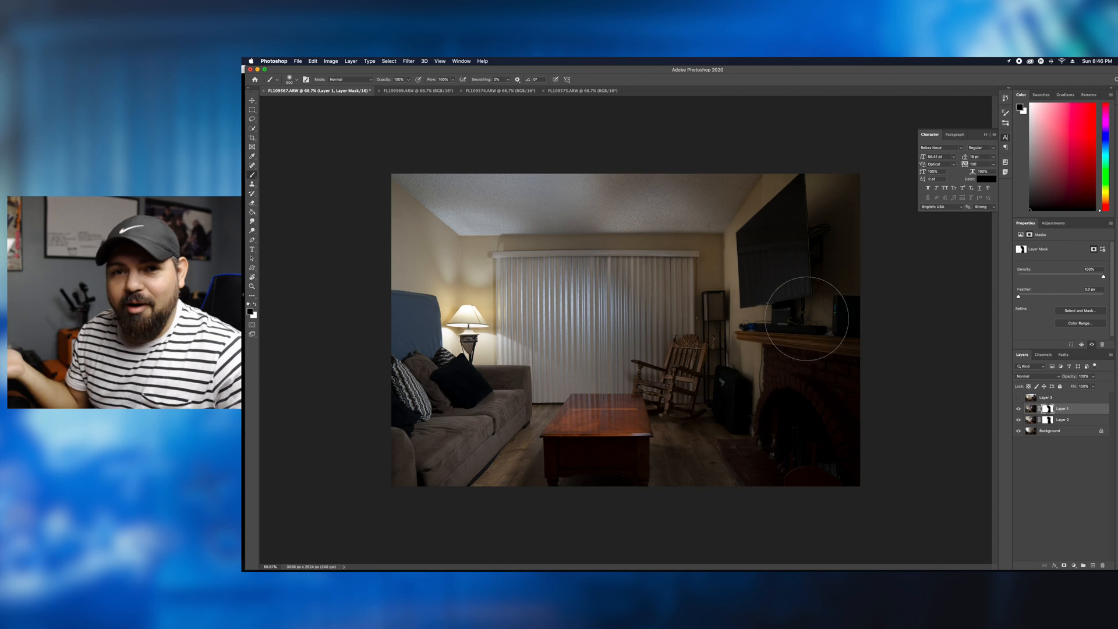
- Show Layer 3 and add a layer mask to it
{"action": "left_click", "coordinate": [1019, 397]}
{"action": "left_click", "coordinate": [1062, 397]}
{"action": "left_click", "coordinate": [1064, 565]}
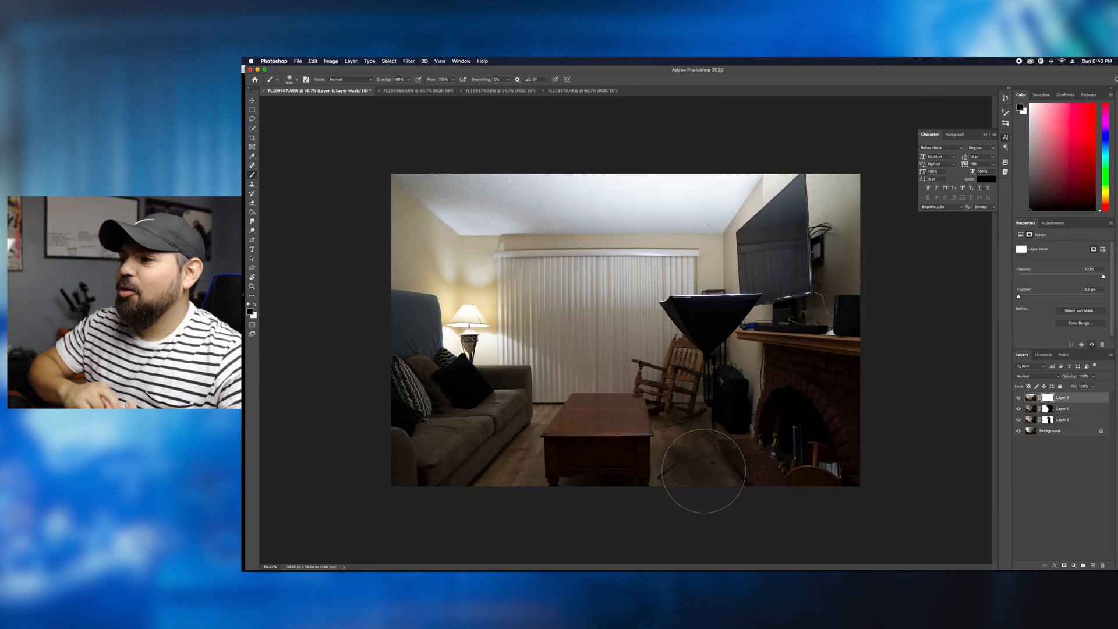
{"action": "mouse_move", "coordinate": [703, 347]}
{"action": "left_mouse_down"}
{"action": "mouse_move", "coordinate": [722, 291]}
{"action": "mouse_move", "coordinate": [699, 326]}
{"action": "left_mouse_up"}
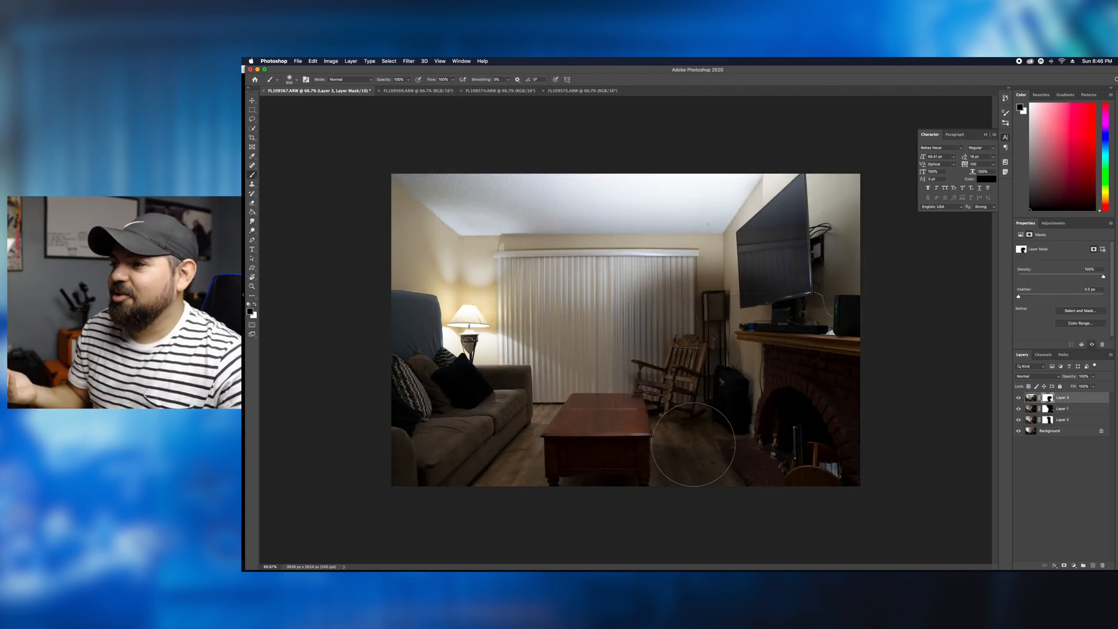
{"action": "key", "text": "super+z"}
{"action": "key", "text": "super+z"}
- Paint the softbox and its stand out on Layer 3's mask with a smaller brush
{"action": "key", "text": "super+plus"}
{"action": "key", "text": "super+plus"}
{"action": "scroll", "coordinate": [719, 361], "scroll_direction": "right", "scroll_amount": 5}
{"action": "key", "text": "bracketleft"}
{"action": "key", "text": "bracketleft"}
{"action": "key", "text": "bracketleft"}
{"action": "key", "text": "bracketleft"}
{"action": "key", "text": "bracketleft"}
{"action": "key", "text": "bracketleft"}
{"action": "key", "text": "bracketleft"}
{"action": "mouse_move", "coordinate": [603, 253]}
{"action": "left_mouse_down"}
{"action": "mouse_move", "coordinate": [786, 247]}
{"action": "mouse_move", "coordinate": [698, 326]}
{"action": "mouse_move", "coordinate": [669, 408]}
{"action": "mouse_move", "coordinate": [582, 291]}
{"action": "mouse_move", "coordinate": [608, 468]}
{"action": "left_mouse_up"}
{"action": "key", "text": "super+minus"}
{"action": "key", "text": "super+minus"}
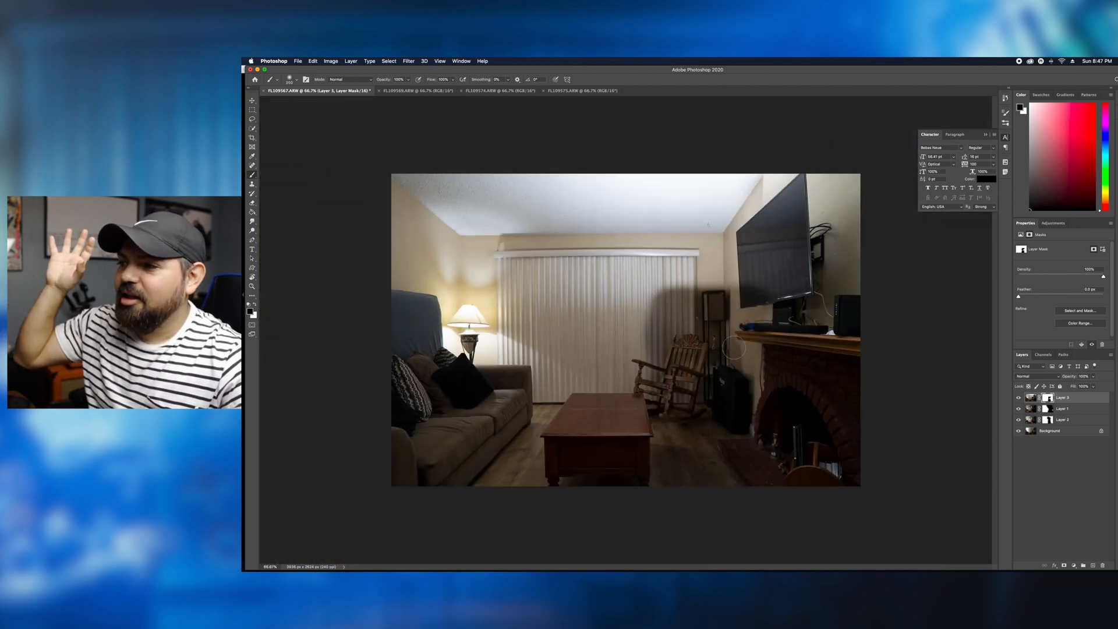
- Convert the locked Background into a regular layer and add a layer mask to it
{"action": "left_click", "coordinate": [1048, 430]}
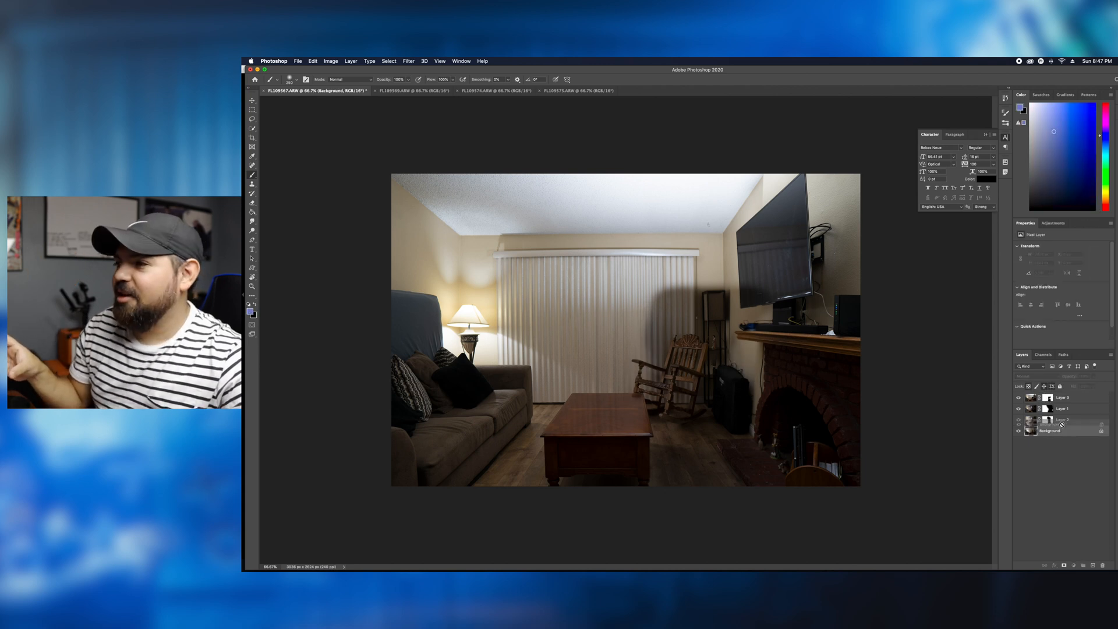
{"action": "key", "text": "super+plus"}
{"action": "key", "text": "super+minus"}
{"action": "left_click", "coordinate": [1064, 566]}
{"action": "left_click_drag", "start_coordinate": [728, 378], "coordinate": [717, 341]}
{"action": "key", "text": "super+z"}
- Restore part of the blinds above the rocking chair by painting white on Layer 3's mask
{"action": "left_click", "coordinate": [1048, 419]}
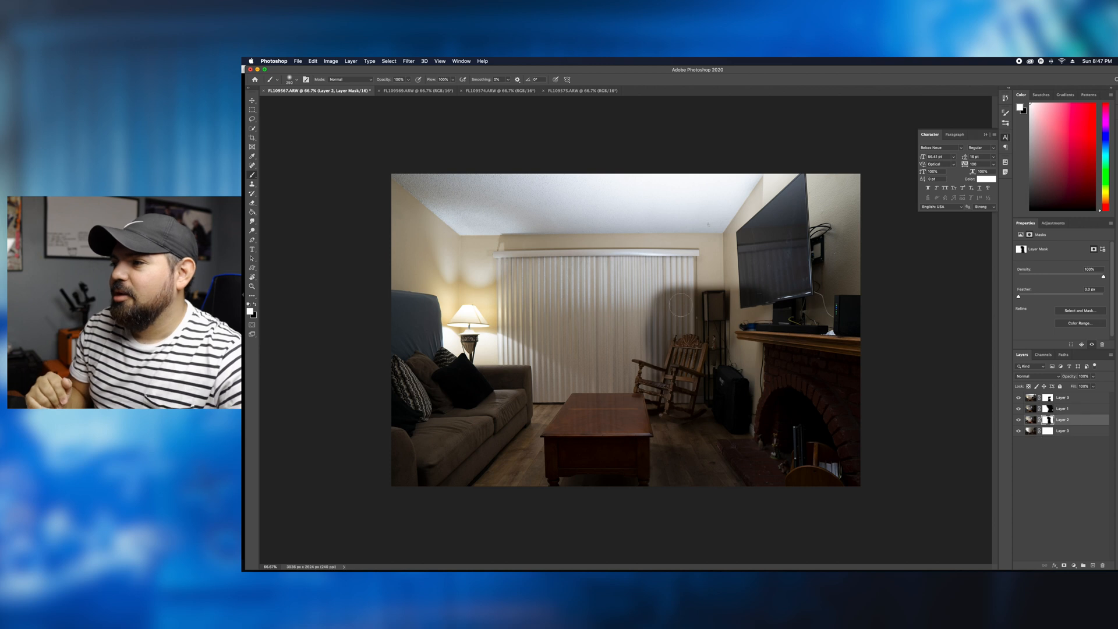
{"action": "key", "text": "alt+bracketright"}
{"action": "key", "text": "alt+bracketright"}
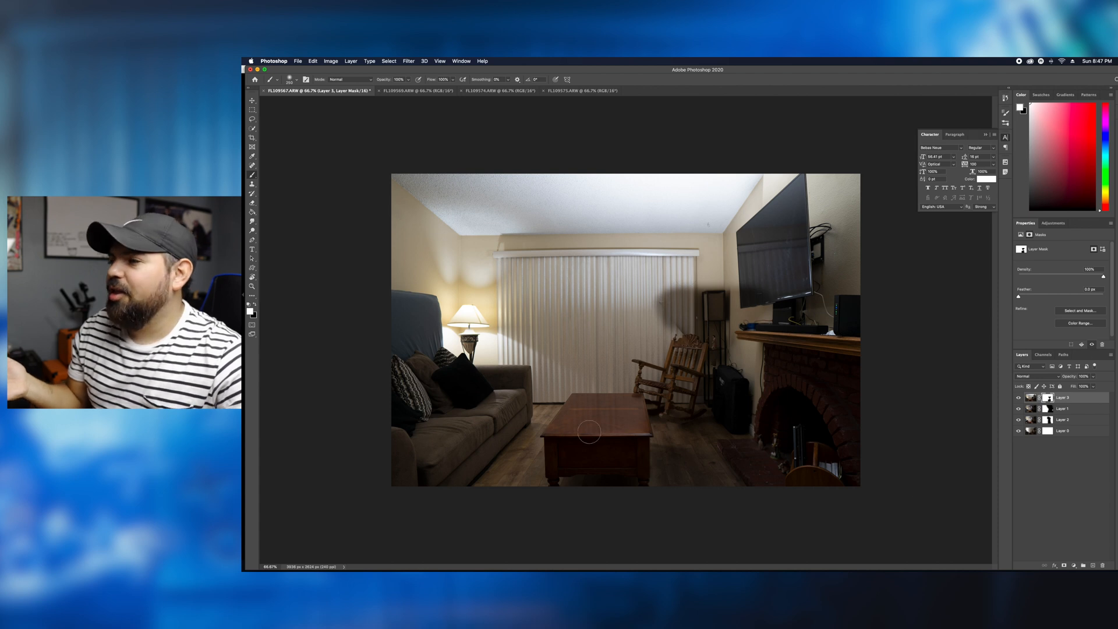
{"action": "key", "text": "alt+bracketleft"}
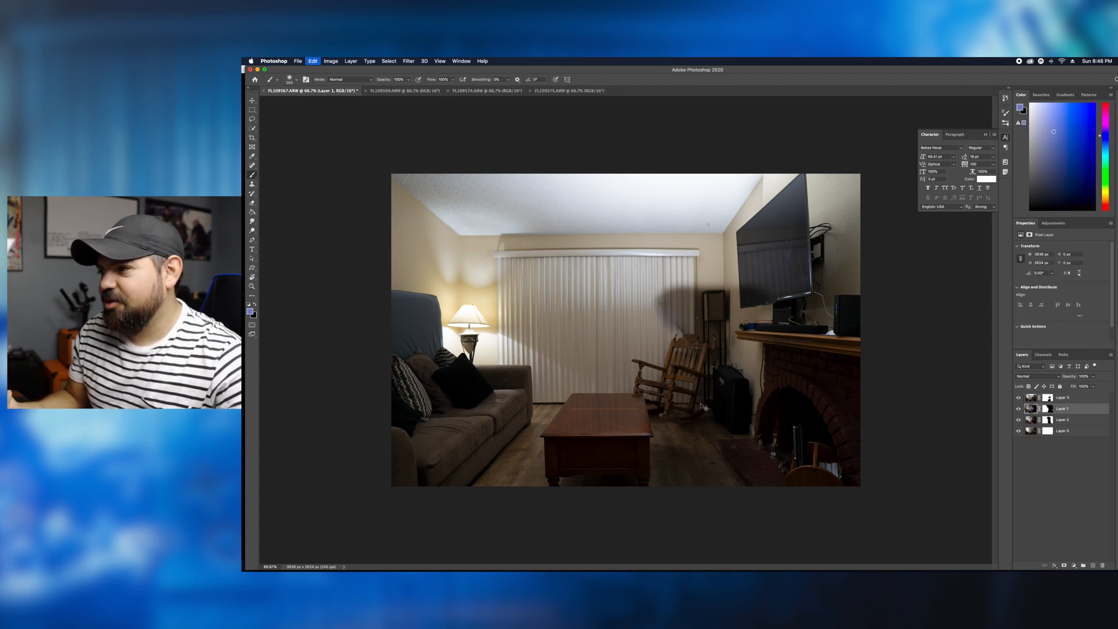
{"action": "key", "text": "ctrl+backslash"}
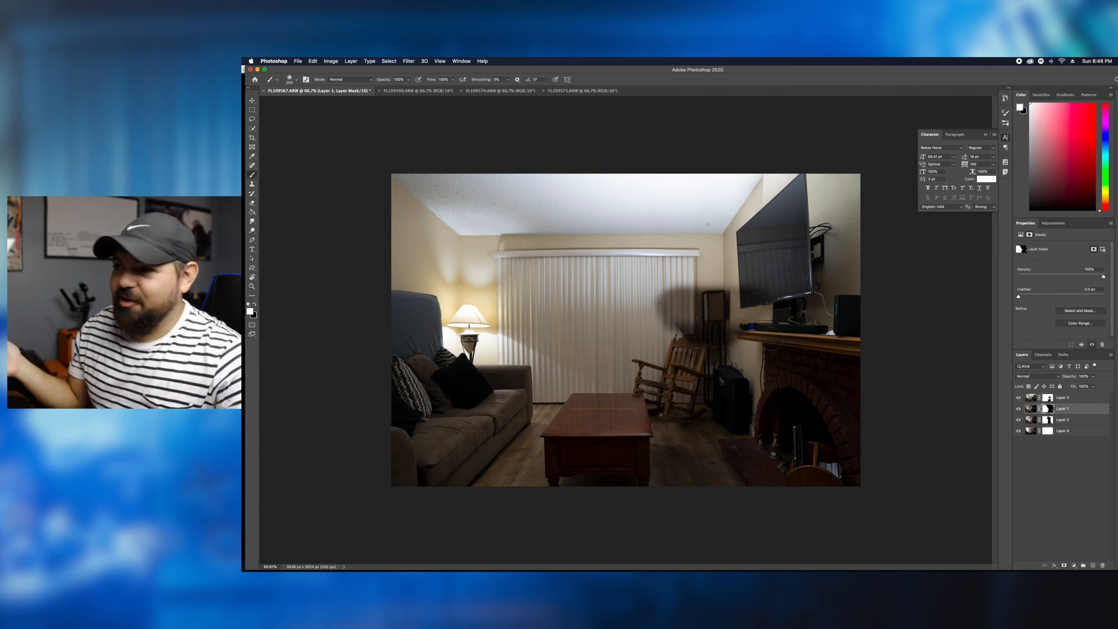
- Move Layer 3 below Layers 1 and 2 in the layer stack and activate its mask
{"action": "left_click", "coordinate": [1081, 397]}
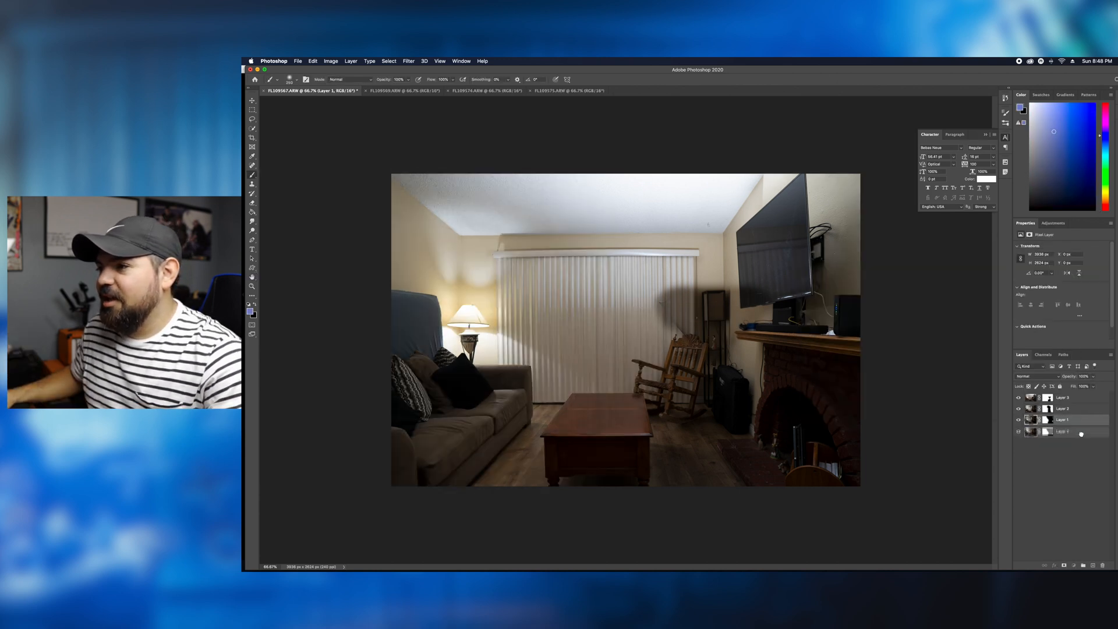
{"action": "left_click_drag", "start_coordinate": [1080, 402], "coordinate": [1079, 426]}
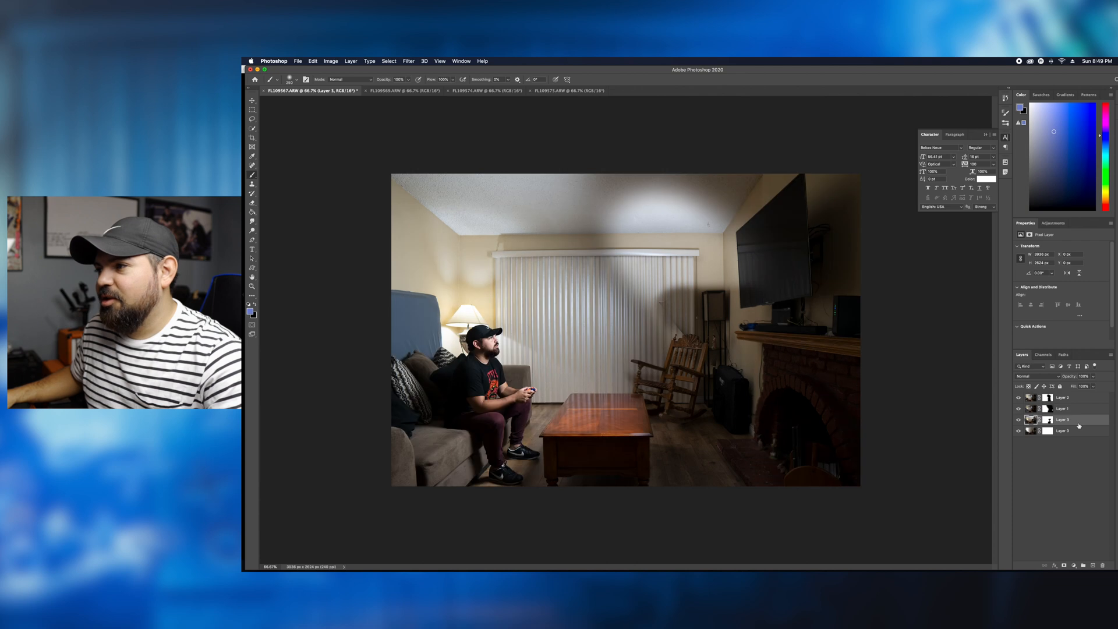
{"action": "key", "text": "super+z"}
{"action": "left_click", "coordinate": [1047, 419]}
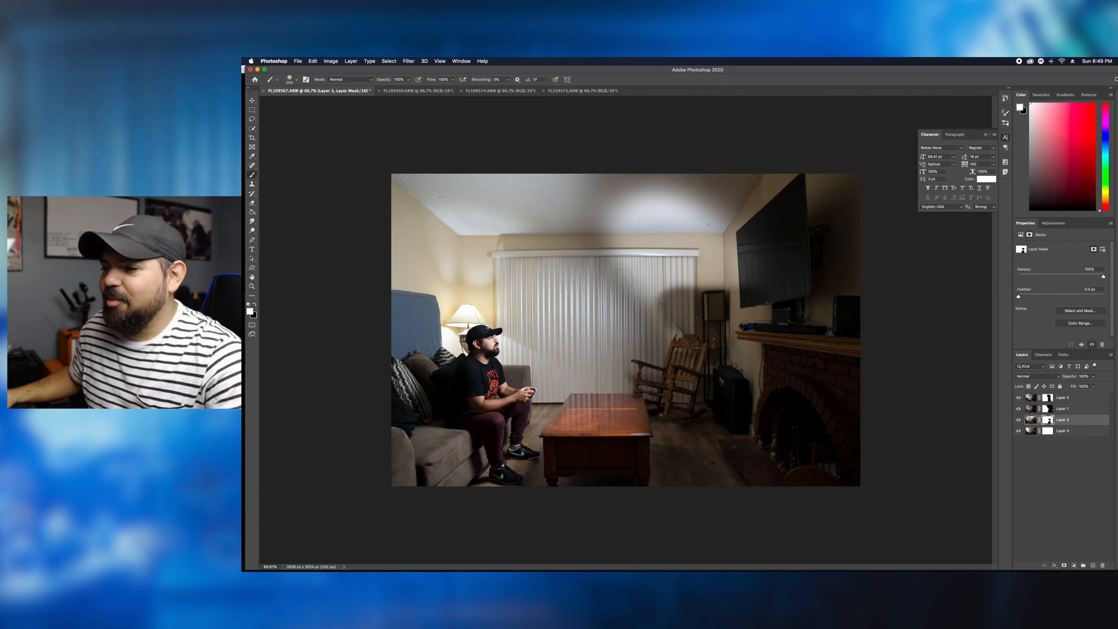
- Try painting white on Layer 2's mask over the blinds and the ceiling
{"action": "left_click", "coordinate": [1047, 397]}
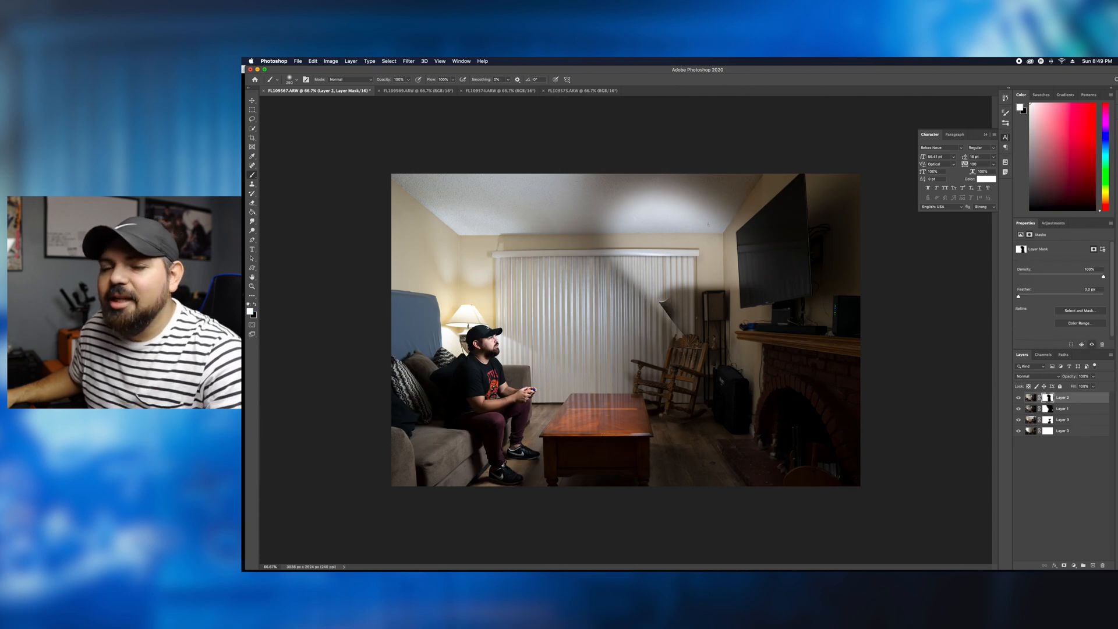
{"action": "left_click_drag", "start_coordinate": [678, 352], "coordinate": [629, 253]}
{"action": "key", "text": "super+z"}
{"action": "left_click_drag", "start_coordinate": [612, 208], "coordinate": [688, 207]}
{"action": "key", "text": "super+z"}
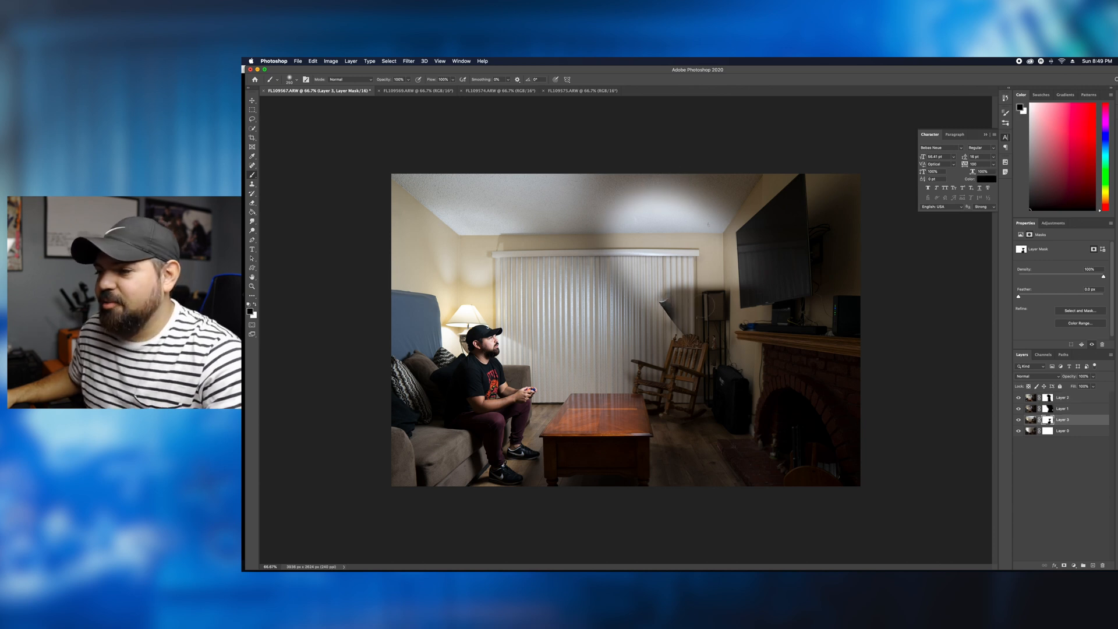
- Toggle the visibility of Layers 2 and 3, leaving Layer 3 hidden
{"action": "key", "text": "super+comma"}
{"action": "left_click", "coordinate": [1019, 398]}
{"action": "left_click", "coordinate": [1019, 398]}
{"action": "left_click", "coordinate": [1018, 420]}
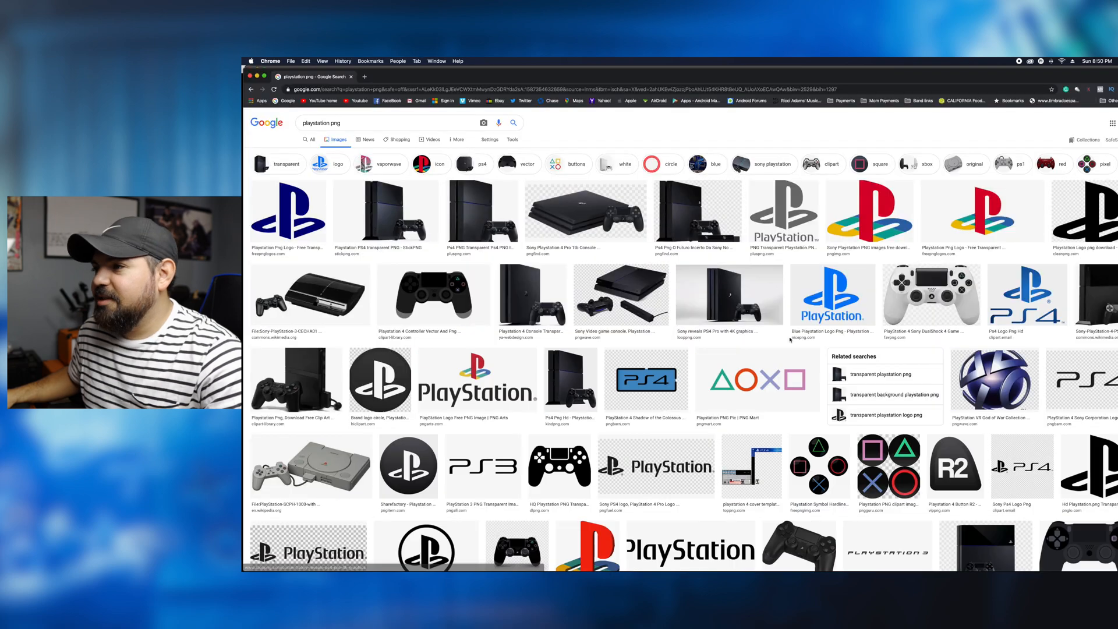
- Switch to Chrome, filter the "playstation png" image results by buttons, and open the white PlayStation Buttons image from PNGBarn
{"action": "scroll", "coordinate": [816, 343], "scroll_direction": "down", "scroll_amount": 2}
{"action": "scroll", "coordinate": [817, 342], "scroll_direction": "down", "scroll_amount": 15}
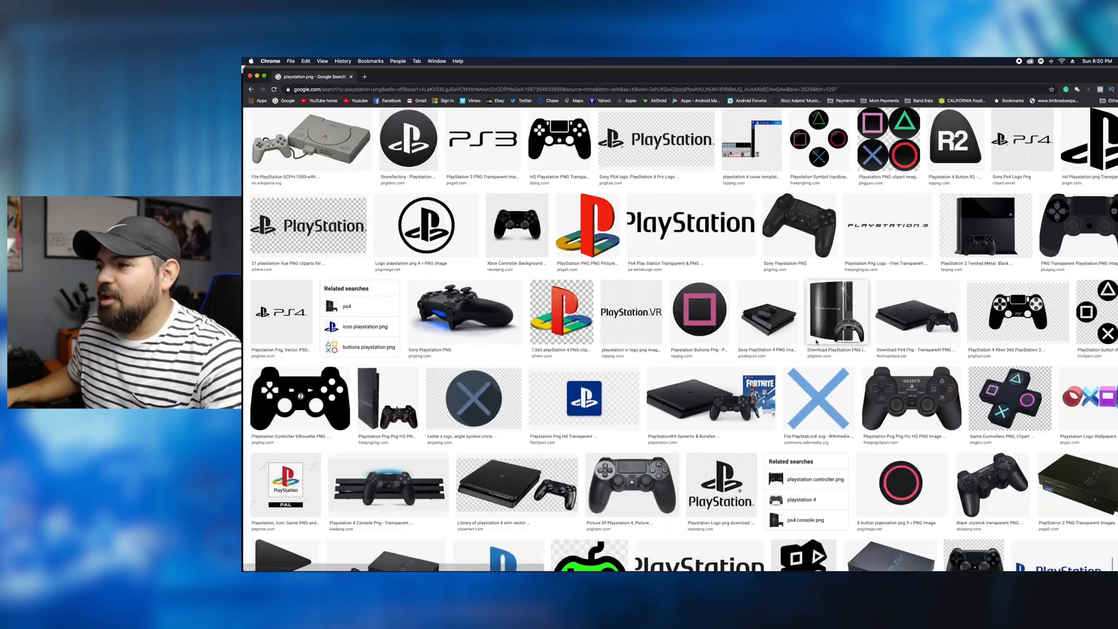
{"action": "scroll", "coordinate": [808, 340], "scroll_direction": "down", "scroll_amount": 15}
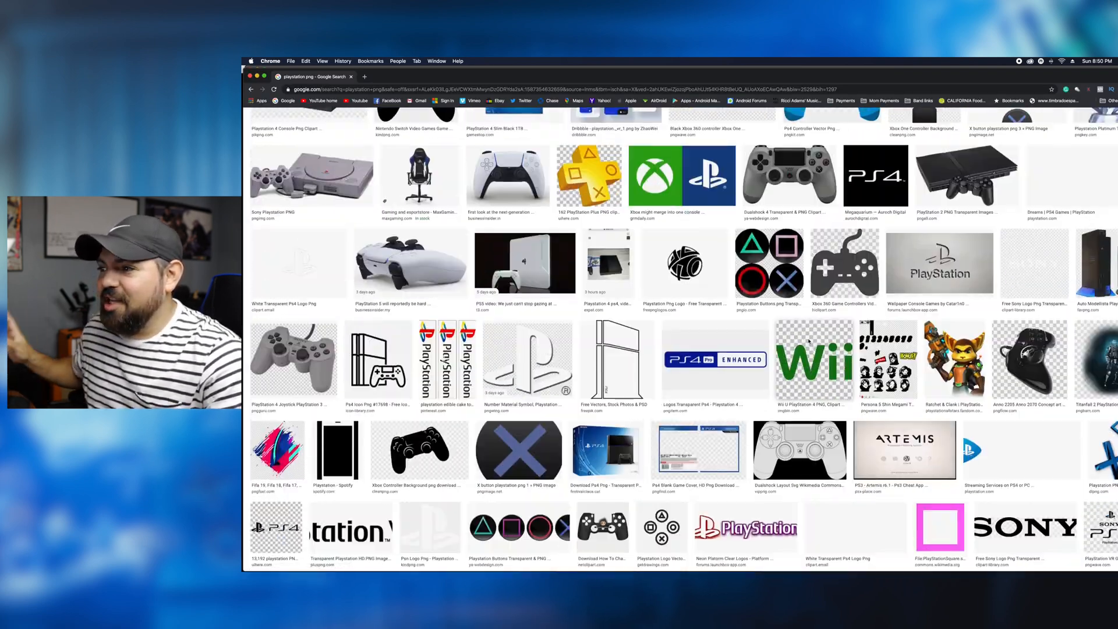
{"action": "scroll", "coordinate": [809, 340], "scroll_direction": "up", "scroll_amount": 20}
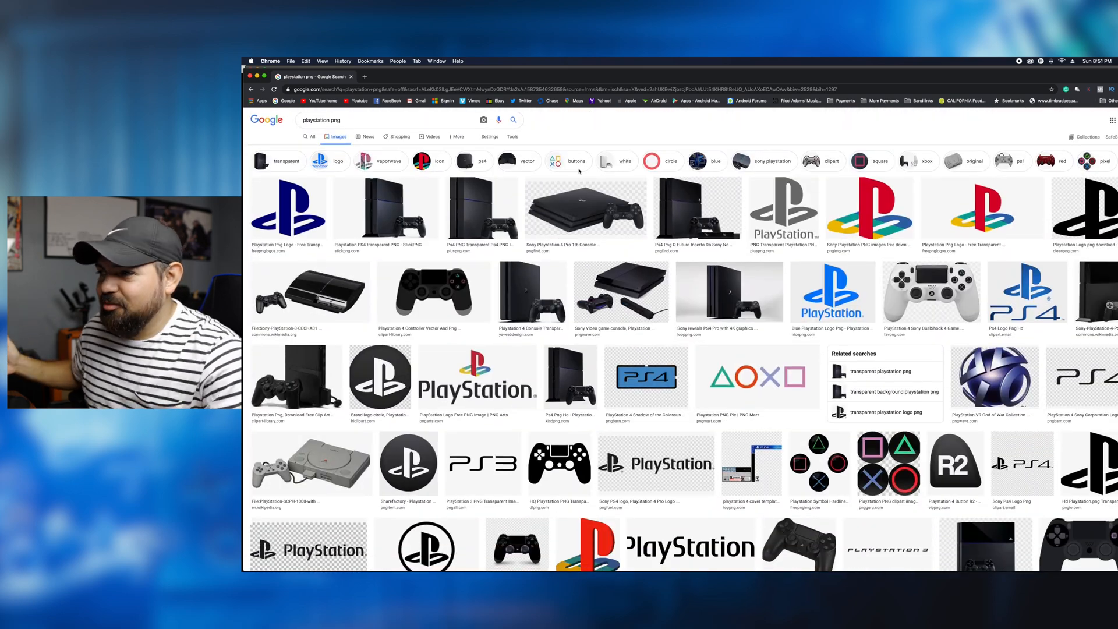
{"action": "left_click", "coordinate": [568, 164]}
{"action": "scroll", "coordinate": [856, 433], "scroll_direction": "down", "scroll_amount": 2}
{"action": "scroll", "coordinate": [856, 433], "scroll_direction": "down", "scroll_amount": 5}
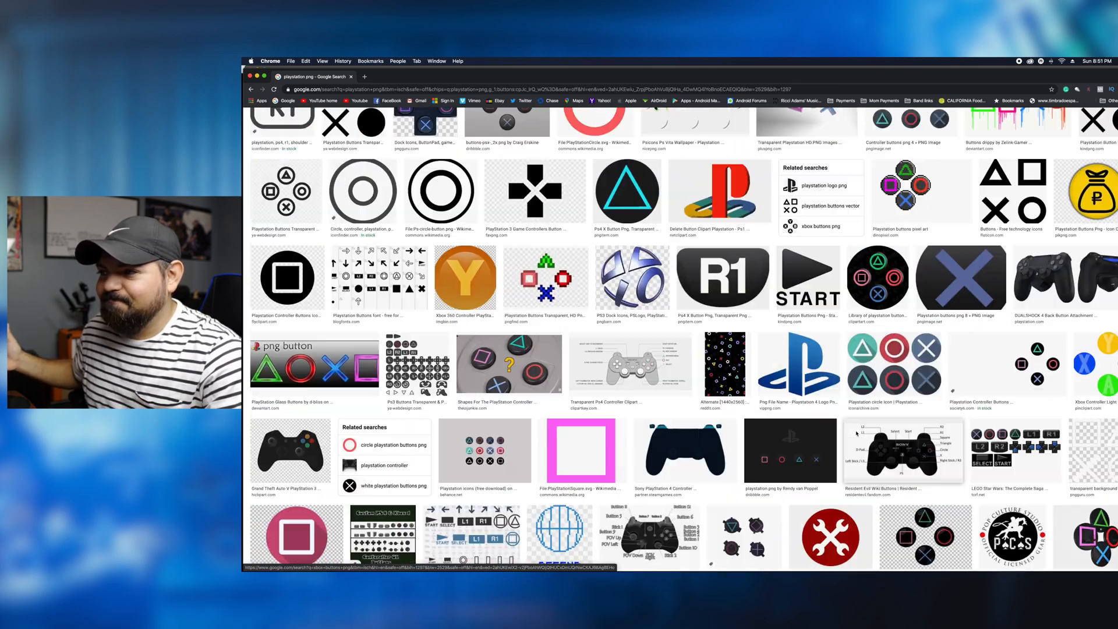
{"action": "scroll", "coordinate": [856, 433], "scroll_direction": "up", "scroll_amount": 7}
{"action": "left_click", "coordinate": [736, 300]}
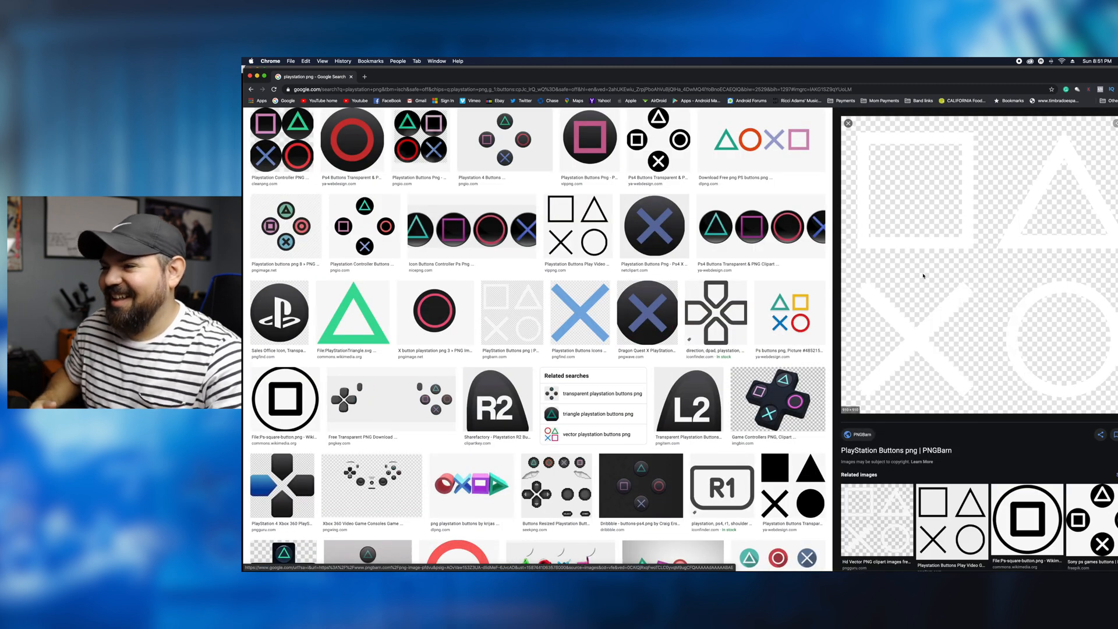
- Download the PlayStation Buttons PNG from PNGBarn and place it in the living-room document in Photoshop
{"action": "left_click", "coordinate": [937, 277]}
{"action": "left_click", "coordinate": [555, 313]}
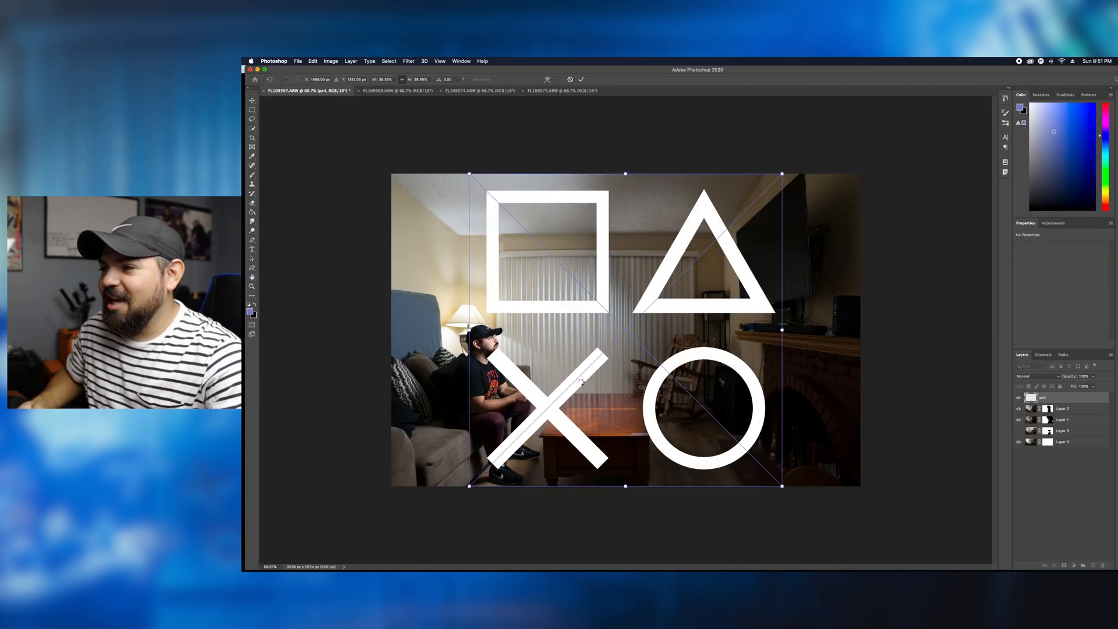
{"action": "key", "text": "Return"}
- Select the white square symbol with the Magic Wand and copy it onto its own layer
{"action": "left_click_drag", "start_coordinate": [254, 132], "coordinate": [280, 136]}
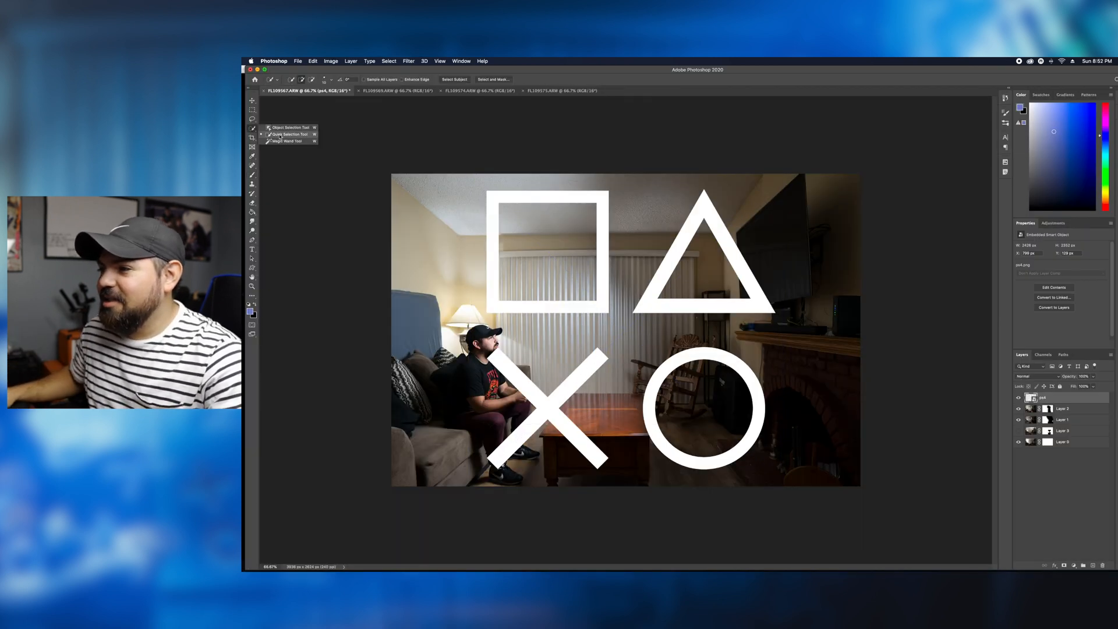
{"action": "left_click", "coordinate": [287, 141]}
{"action": "left_click", "coordinate": [603, 212]}
{"action": "right_click", "coordinate": [602, 212]}
{"action": "left_click", "coordinate": [641, 345]}
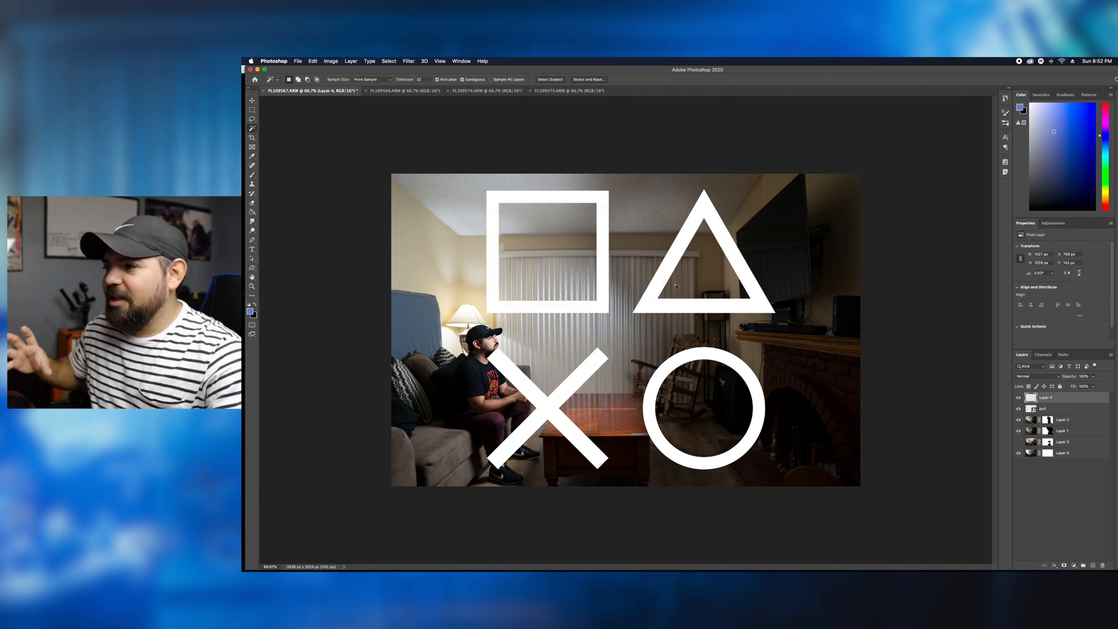
- Select the triangle on the ps4 layer and copy it onto its own layer
{"action": "left_click", "coordinate": [1043, 409]}
{"action": "left_click", "coordinate": [667, 266]}
{"action": "right_click", "coordinate": [668, 267]}
{"action": "left_click", "coordinate": [702, 371]}
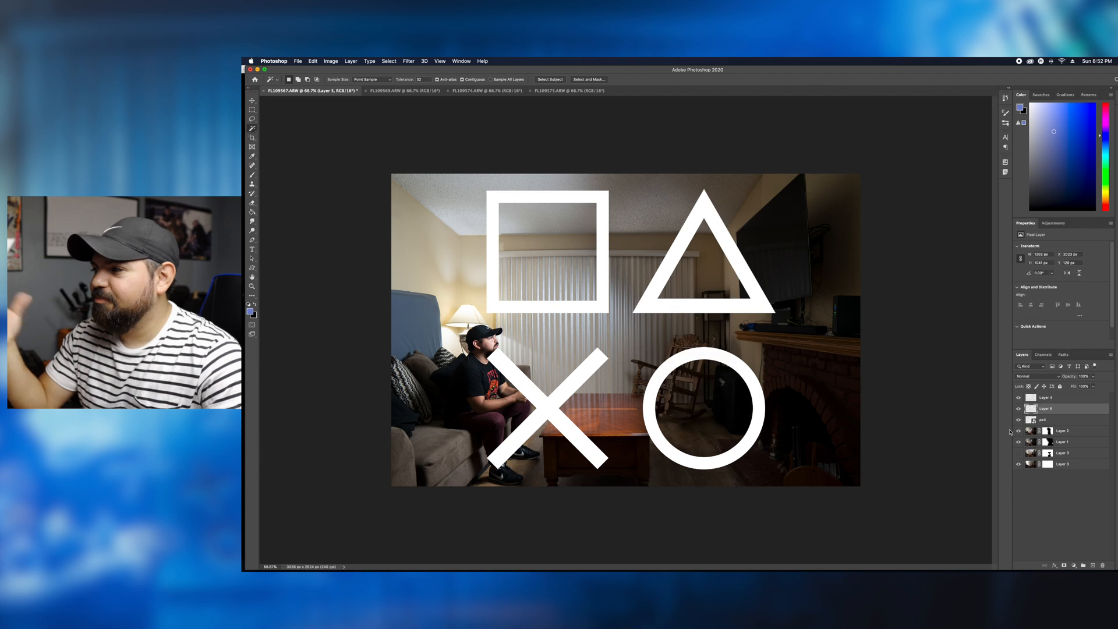
- Select the X symbol on the ps4 layer and copy it onto its own layer
{"action": "left_click", "coordinate": [1043, 420]}
{"action": "left_click", "coordinate": [541, 410]}
{"action": "right_click", "coordinate": [541, 410]}
{"action": "left_click", "coordinate": [573, 542]}
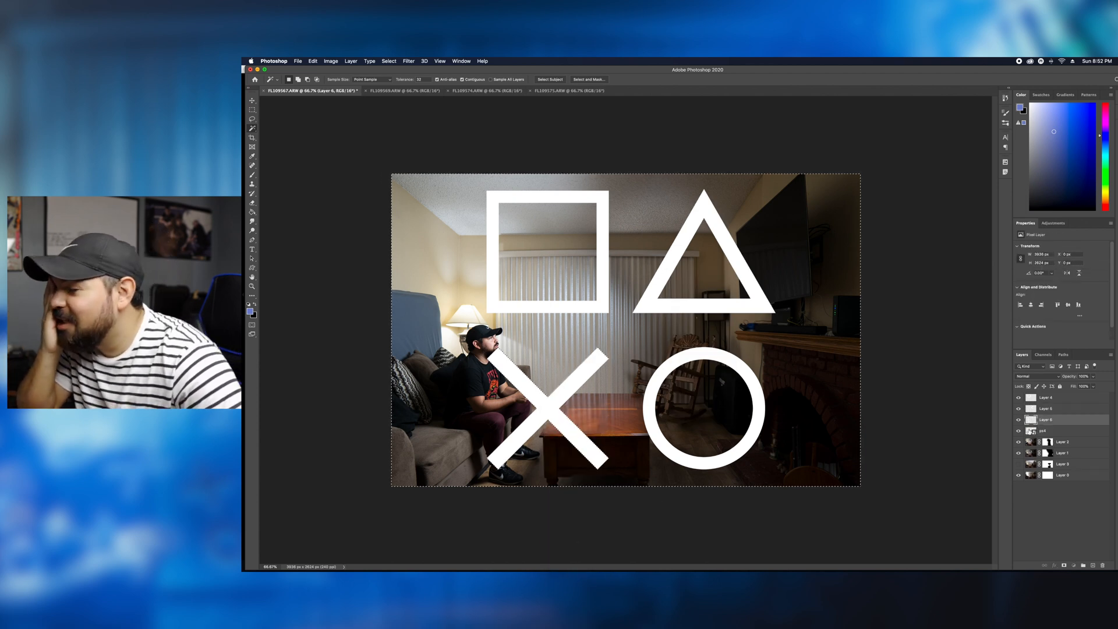
- Copy the circle symbol from the ps4 layer onto its own layer and shift it slightly to the right
{"action": "left_click", "coordinate": [1043, 431]}
{"action": "left_click", "coordinate": [660, 381]}
{"action": "right_click", "coordinate": [660, 381]}
{"action": "left_click", "coordinate": [690, 513]}
{"action": "key", "text": "v"}
{"action": "left_click_drag", "start_coordinate": [703, 354], "coordinate": [714, 355]}
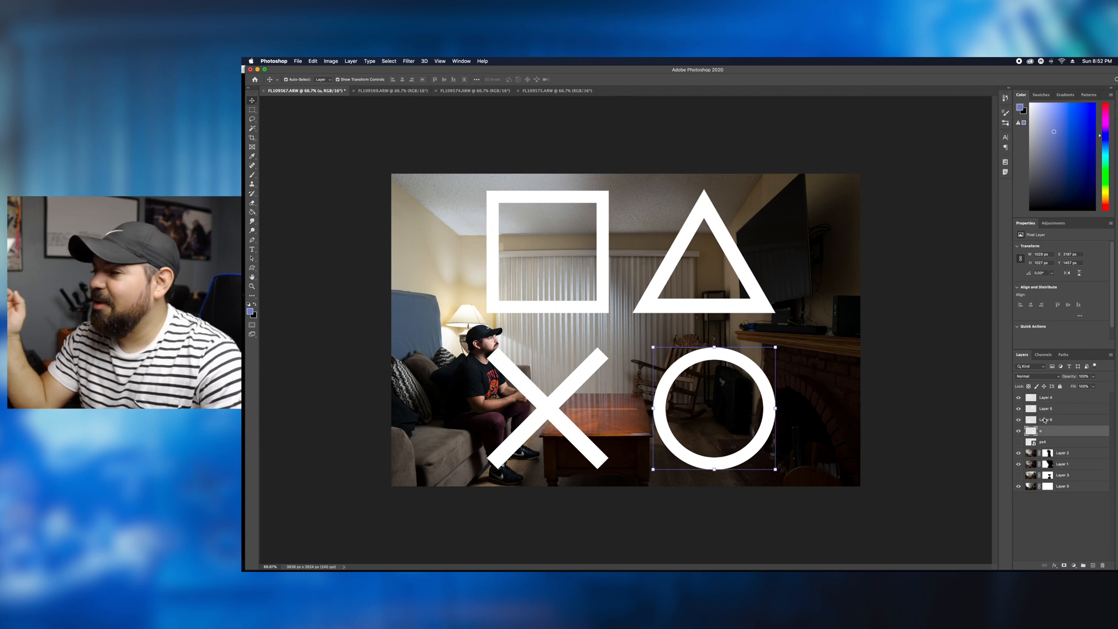
- Rename the X, triangle and square layers as "x", "v" and "Square"
{"action": "double_click", "coordinate": [1045, 419]}
{"action": "type", "text": "x"}
{"action": "double_click", "coordinate": [1046, 408]}
{"action": "type", "text": "v"}
{"action": "double_click", "coordinate": [1046, 397]}
{"action": "type", "text": "Square"}
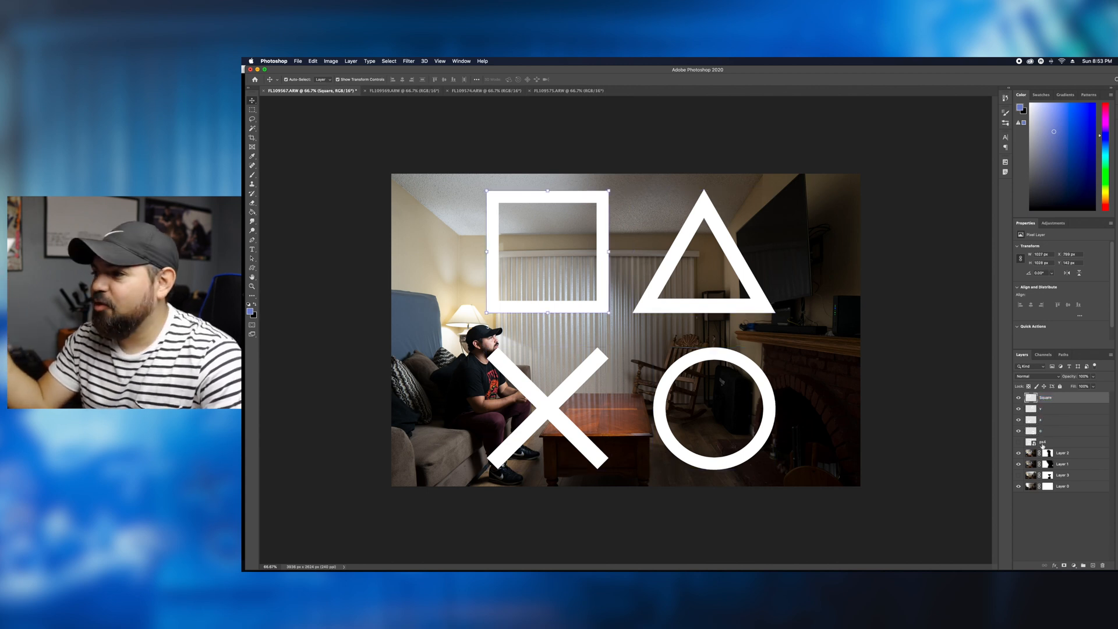
- Scale down the square and the triangle symbols
{"action": "left_click_drag", "start_coordinate": [487, 191], "coordinate": [577, 282]}
{"action": "left_click", "coordinate": [1048, 409]}
{"action": "left_click_drag", "start_coordinate": [633, 189], "coordinate": [724, 268]}
- Reposition the small symbols in front of the blinds, placing two circles just beyond the game controller
{"action": "left_click", "coordinate": [1058, 432]}
{"action": "key", "text": "super+plus"}
{"action": "mouse_move", "coordinate": [626, 325]}
{"action": "left_mouse_down"}
{"action": "mouse_move", "coordinate": [660, 358]}
{"action": "mouse_move", "coordinate": [626, 330]}
{"action": "left_mouse_up"}
{"action": "key", "text": "Return"}
{"action": "left_click", "coordinate": [1060, 442]}
{"action": "left_click_drag", "start_coordinate": [671, 369], "coordinate": [515, 416]}
{"action": "left_click", "coordinate": [1059, 430]}
{"action": "left_click_drag", "start_coordinate": [626, 330], "coordinate": [532, 383]}
- Duplicate the X and place it between the couch and the circles, and move a small square next to them
{"action": "left_click", "coordinate": [1060, 421]}
{"action": "key", "text": "super+j"}
{"action": "left_click_drag", "start_coordinate": [569, 345], "coordinate": [508, 398]}
{"action": "left_click", "coordinate": [1060, 420]}
{"action": "left_click", "coordinate": [1060, 398]}
{"action": "left_click_drag", "start_coordinate": [641, 345], "coordinate": [568, 377]}
- Shrink and tilt the second square above the coffee table
{"action": "left_click", "coordinate": [623, 386], "text": "super"}
{"action": "left_click", "coordinate": [1048, 408]}
{"action": "left_click_drag", "start_coordinate": [555, 259], "coordinate": [581, 283]}
{"action": "left_click_drag", "start_coordinate": [575, 278], "coordinate": [584, 271]}
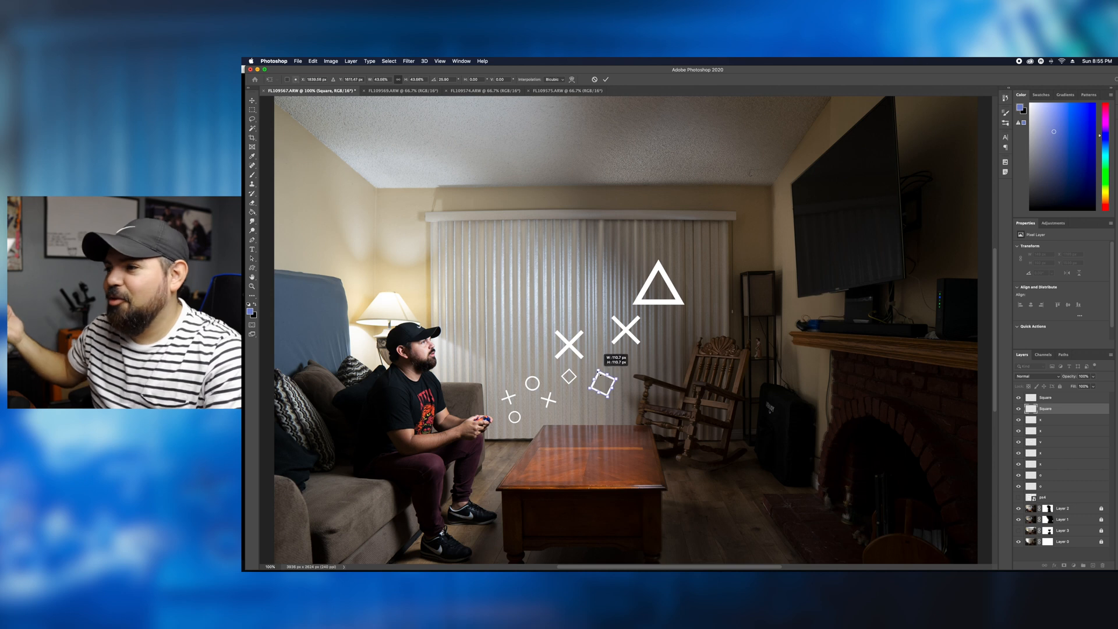
- Duplicate a symbol layer and position a triangle and an X in the trail above the coffee table
{"action": "left_click_drag", "start_coordinate": [563, 414], "coordinate": [623, 375]}
{"action": "left_click", "coordinate": [1054, 441]}
{"action": "key", "text": "super+j"}
{"action": "left_click_drag", "start_coordinate": [671, 295], "coordinate": [585, 401]}
{"action": "mouse_move", "coordinate": [626, 330]}
{"action": "left_mouse_down"}
{"action": "mouse_move", "coordinate": [599, 368]}
{"action": "mouse_move", "coordinate": [643, 341]}
{"action": "left_mouse_up"}
- Duplicate another symbol layer and rearrange the squares and the triangle in the middle of the trail
{"action": "key", "text": "super+j"}
{"action": "left_click_drag", "start_coordinate": [569, 376], "coordinate": [609, 329]}
{"action": "left_click_drag", "start_coordinate": [623, 387], "coordinate": [628, 374]}
{"action": "left_click_drag", "start_coordinate": [585, 400], "coordinate": [598, 389]}
{"action": "left_click", "coordinate": [1061, 409]}
{"action": "left_click_drag", "start_coordinate": [600, 369], "coordinate": [569, 388]}
- Duplicate a square to the upper end of the trail and move an X beside it toward the TV
{"action": "key", "text": "super+j"}
{"action": "left_click_drag", "start_coordinate": [608, 330], "coordinate": [674, 287]}
{"action": "key", "text": "super+minus"}
{"action": "left_click", "coordinate": [1068, 491]}
{"action": "left_click", "coordinate": [1054, 520]}
{"action": "left_click_drag", "start_coordinate": [626, 329], "coordinate": [691, 294]}
- Group the symbol layers and name the group "ps4 sympbils"
{"action": "key", "text": "super+g"}
{"action": "double_click", "coordinate": [1050, 397]}
{"action": "type", "text": "ps4 sympbils"}
- Duplicate the symbols group and move the original group below all other layers
{"action": "key", "text": "super+j"}
{"action": "left_click_drag", "start_coordinate": [1049, 407], "coordinate": [1050, 474]}
- Apply a dark blue Color Overlay to the copied symbols group in its layer style
{"action": "double_click", "coordinate": [1084, 397]}
{"action": "left_click", "coordinate": [820, 348]}
{"action": "left_click", "coordinate": [966, 280]}
{"action": "left_click", "coordinate": [779, 344]}
{"action": "left_click", "coordinate": [827, 305]}
{"action": "left_click", "coordinate": [888, 269]}
- Enable an Outer Glow on the symbols group with a white colour and the Soft Light blend mode
{"action": "left_click", "coordinate": [823, 356]}
{"action": "left_click", "coordinate": [958, 293]}
{"action": "left_click", "coordinate": [819, 376]}
{"action": "left_click", "coordinate": [945, 276]}
{"action": "left_click", "coordinate": [913, 301]}
{"action": "left_click", "coordinate": [727, 275]}
{"action": "left_click", "coordinate": [887, 269]}
- Change the Outer Glow's colour to dark blue and its blend mode to Screen
{"action": "left_click", "coordinate": [913, 301]}
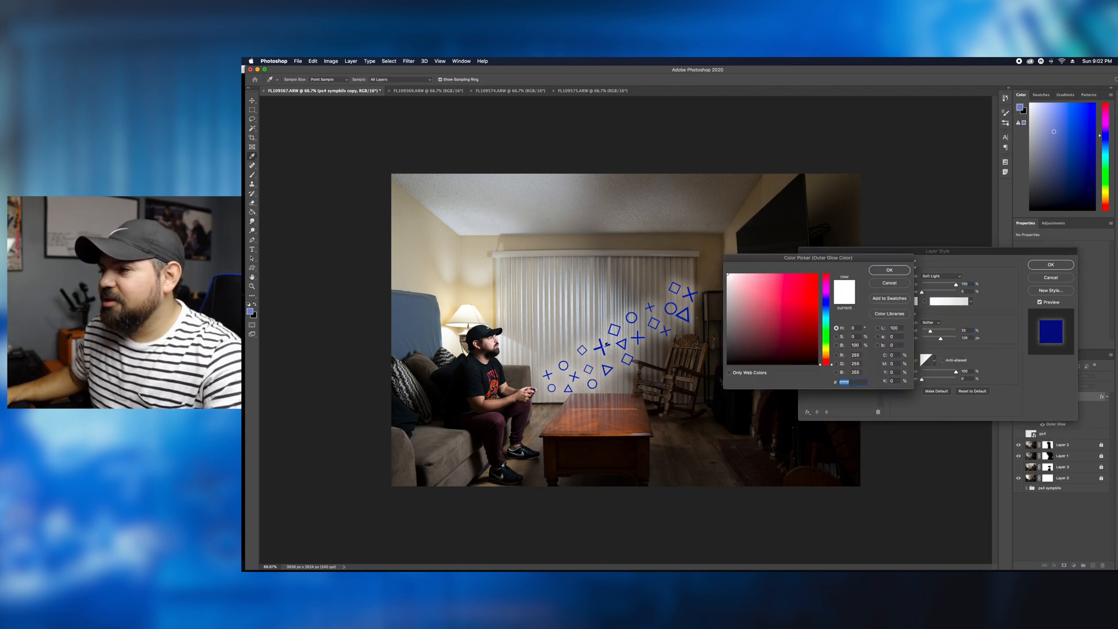
{"action": "left_click", "coordinate": [826, 305]}
{"action": "left_click", "coordinate": [887, 269]}
{"action": "left_click", "coordinate": [940, 287]}
{"action": "left_click", "coordinate": [943, 277]}
{"action": "left_click", "coordinate": [929, 233]}
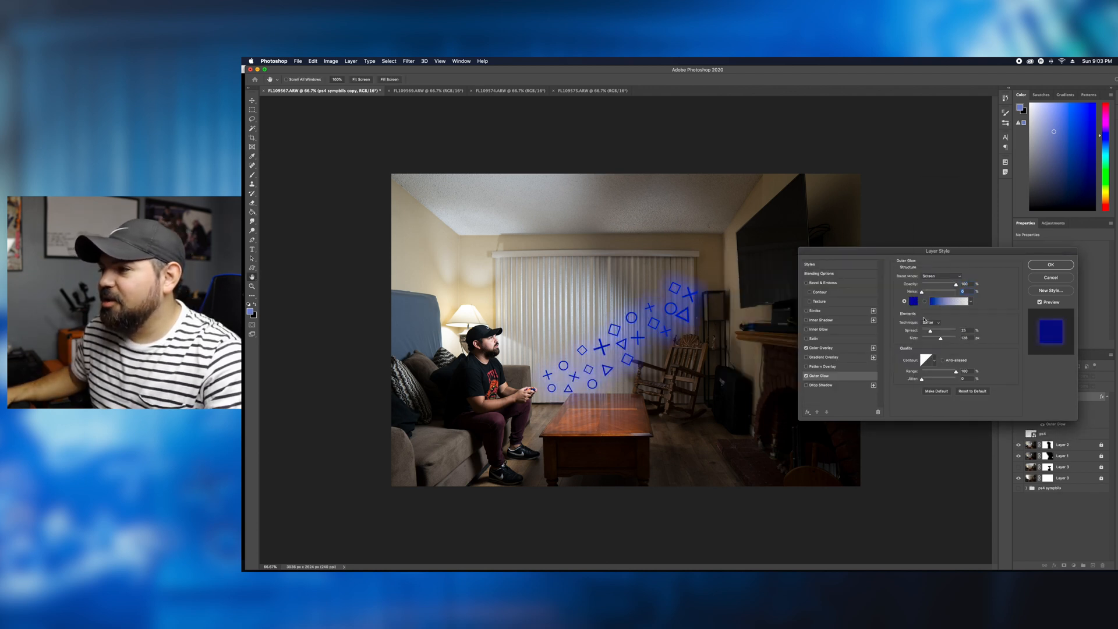
- Enable a Drop Shadow on the symbols group and adjust its colour and structure settings
{"action": "left_click", "coordinate": [925, 359]}
{"action": "left_click", "coordinate": [751, 267]}
{"action": "left_click", "coordinate": [820, 385]}
{"action": "left_click", "coordinate": [969, 277]}
{"action": "left_click", "coordinate": [727, 275]}
{"action": "left_click", "coordinate": [888, 270]}
{"action": "left_click_drag", "start_coordinate": [932, 316], "coordinate": [923, 348]}
{"action": "left_click", "coordinate": [926, 292]}
- Enable an Inner Glow on the symbols group, choose its glow colour, and apply the layer style
{"action": "left_click", "coordinate": [818, 330]}
{"action": "left_click", "coordinate": [913, 301]}
{"action": "left_click", "coordinate": [815, 281]}
{"action": "left_click", "coordinate": [888, 269]}
{"action": "left_click", "coordinate": [913, 301]}
{"action": "left_click", "coordinate": [816, 285]}
{"action": "left_click", "coordinate": [888, 269]}
{"action": "left_click", "coordinate": [1050, 265]}
- Scale up the symbols group so the trail of symbols extends farther toward the TV
{"action": "key", "text": "super+t"}
{"action": "left_click_drag", "start_coordinate": [698, 282], "coordinate": [718, 267]}
{"action": "key", "text": "Return"}
- Add a new layer above the symbols group and try a filter on it
{"action": "key", "text": "m"}
{"action": "left_click", "coordinate": [1092, 565]}
{"action": "left_click", "coordinate": [418, 62]}
{"action": "mouse_move", "coordinate": [409, 62]}
{"action": "mouse_move", "coordinate": [425, 180]}
{"action": "left_click", "coordinate": [537, 227]}
{"action": "left_click", "coordinate": [751, 222]}
- Unlock Layer 2
{"action": "left_click", "coordinate": [1063, 462]}
{"action": "left_click", "coordinate": [409, 61]}
{"action": "left_click", "coordinate": [1101, 462]}
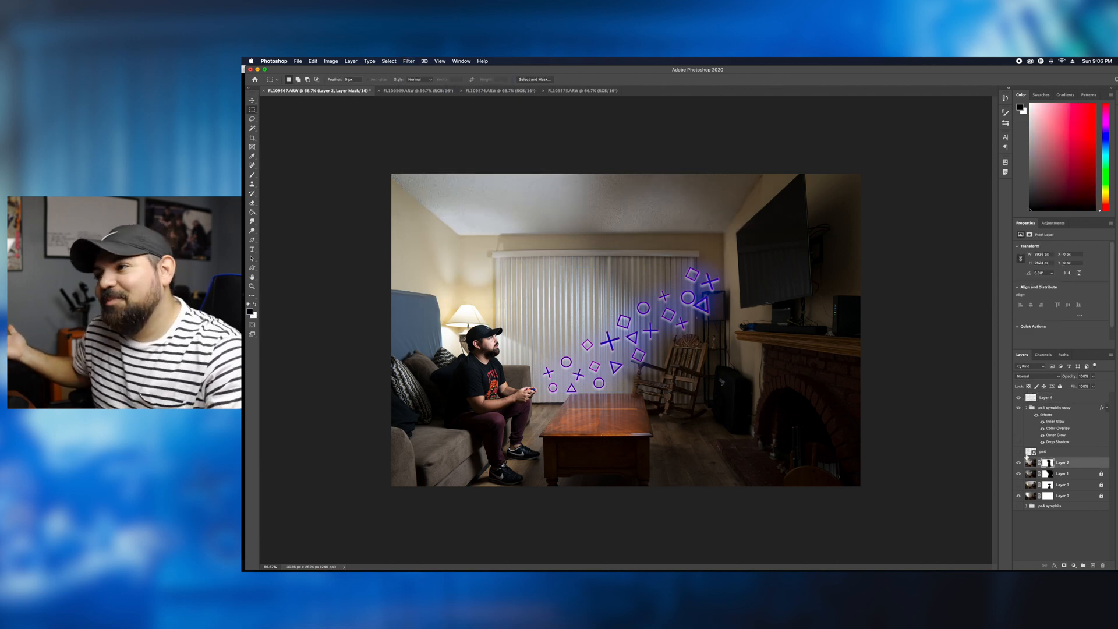
- Try adding a layer mask to Layer 4 and undo it
{"action": "left_click", "coordinate": [1046, 397]}
{"action": "left_click", "coordinate": [1063, 565]}
{"action": "key", "text": "super+z"}
{"action": "left_click", "coordinate": [409, 61]}
{"action": "left_click", "coordinate": [252, 110]}
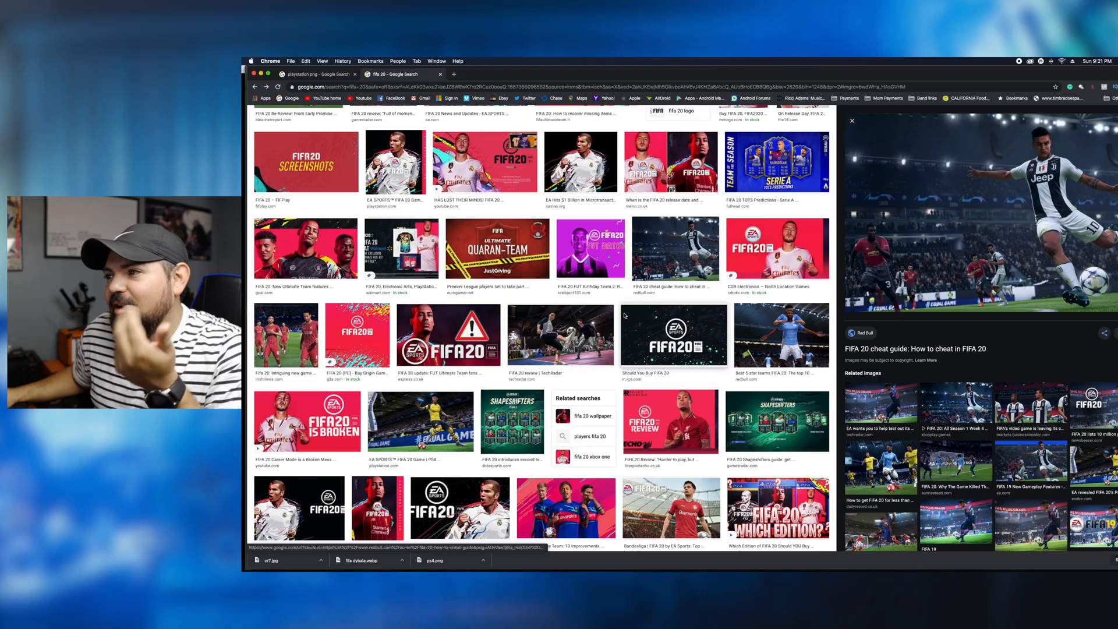
- Browse the FIFA 20 image results in Chrome and open the source page of the empty stadium picture
{"action": "scroll", "coordinate": [624, 315], "scroll_direction": "down", "scroll_amount": 10}
{"action": "scroll", "coordinate": [603, 308], "scroll_direction": "down", "scroll_amount": 15}
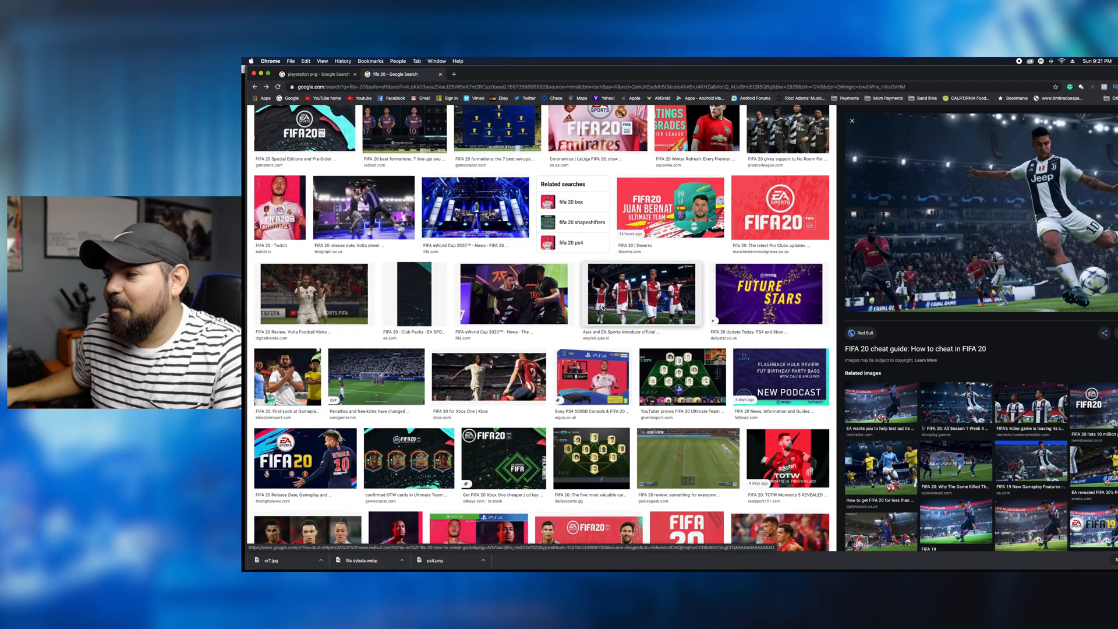
{"action": "scroll", "coordinate": [603, 307], "scroll_direction": "down", "scroll_amount": 8}
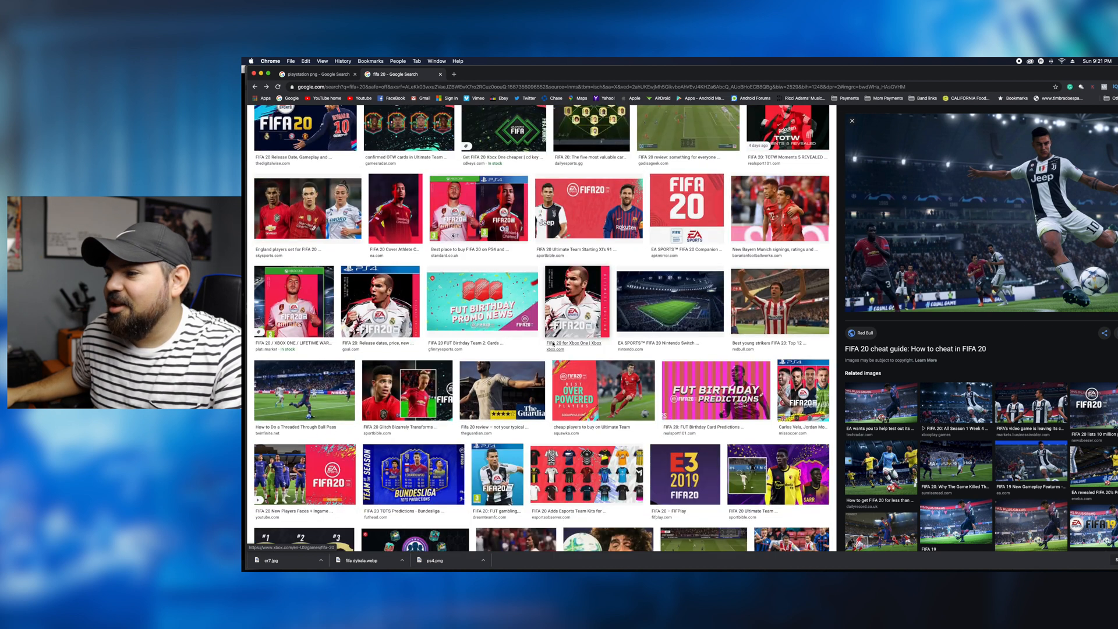
{"action": "left_click", "coordinate": [669, 301]}
{"action": "left_click", "coordinate": [856, 217]}
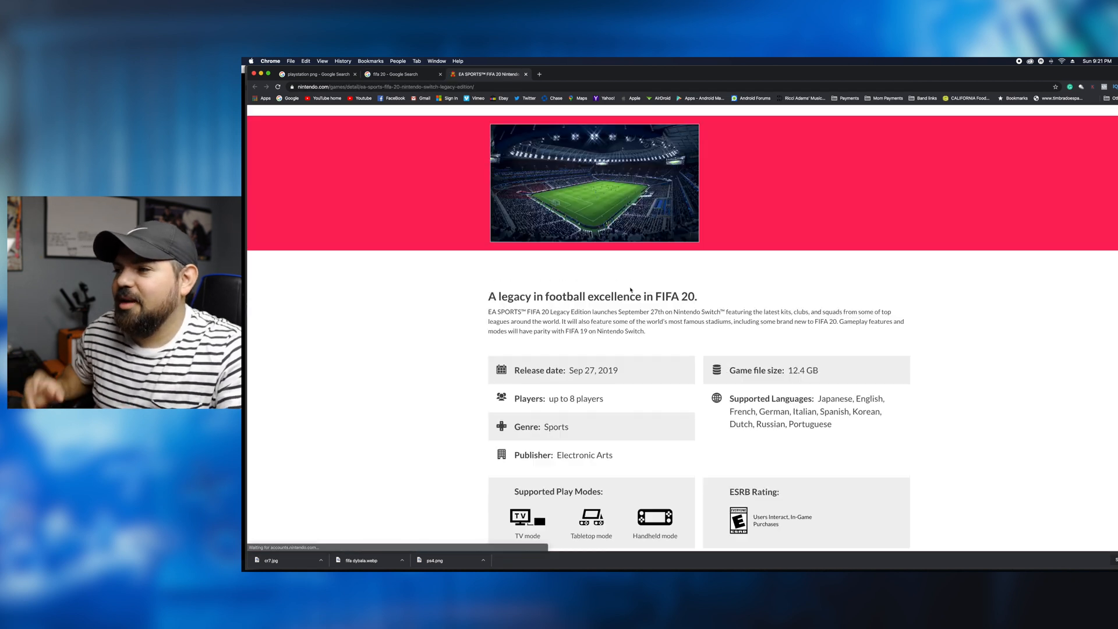
- Save the FIFA 20 stadium screenshot from the Nintendo page to the computer
{"action": "scroll", "coordinate": [630, 289], "scroll_direction": "up", "scroll_amount": 2}
{"action": "right_click", "coordinate": [603, 259]}
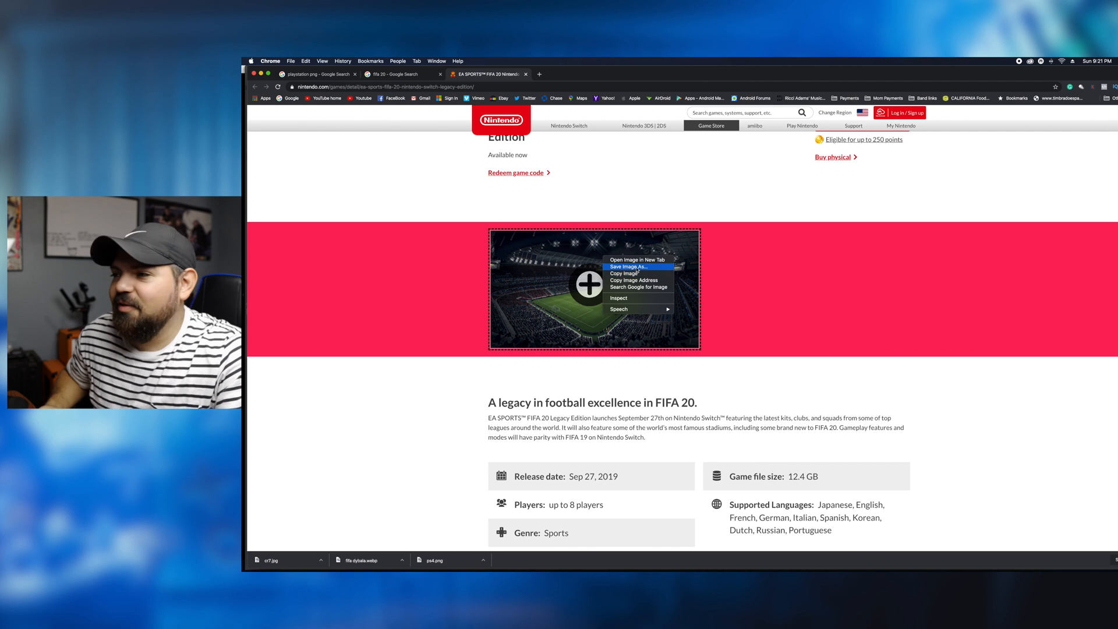
{"action": "left_click", "coordinate": [629, 267]}
{"action": "left_click", "coordinate": [841, 306]}
- Move the browser window aside and place the downloaded stadium image into the Photoshop document
{"action": "left_click_drag", "start_coordinate": [685, 74], "coordinate": [1029, 74]}
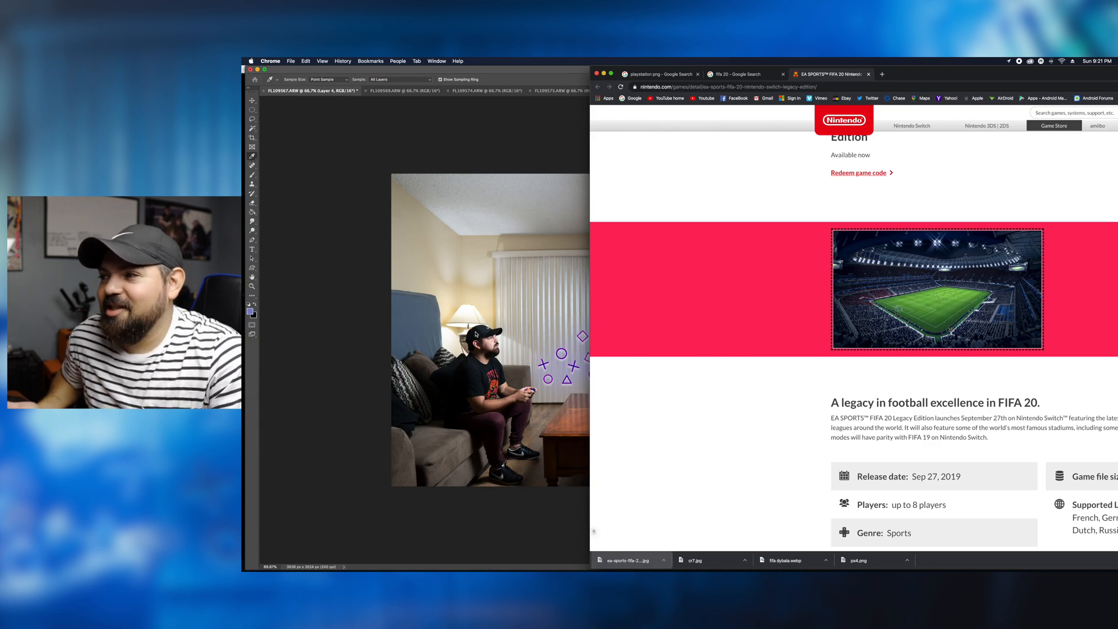
{"action": "left_click", "coordinate": [476, 334]}
{"action": "left_click", "coordinate": [887, 283]}
{"action": "key", "text": "super+Tab"}
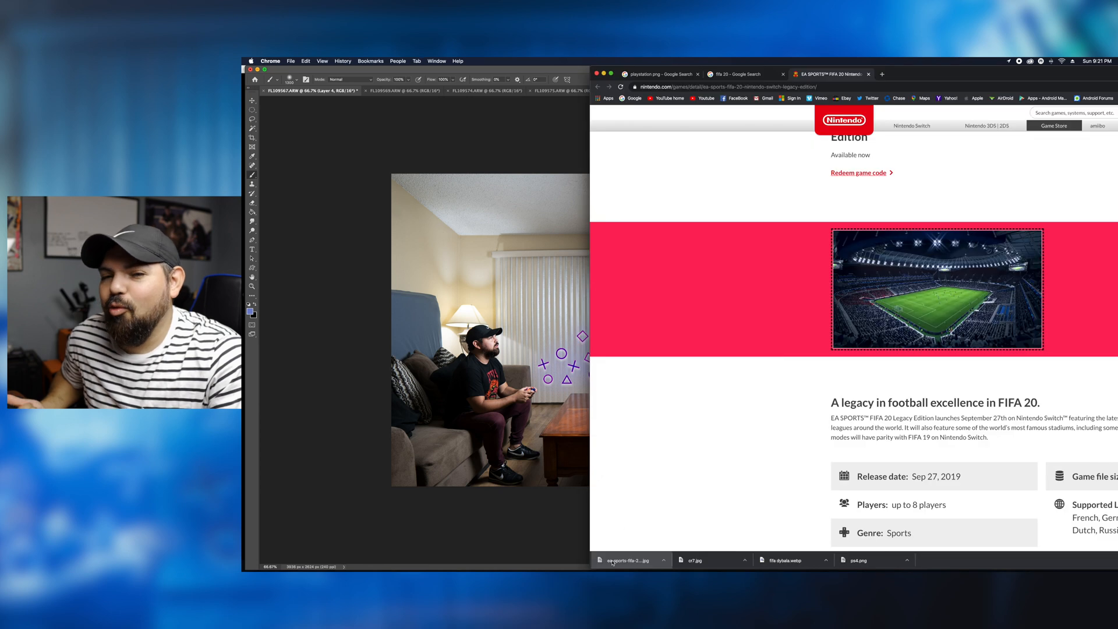
{"action": "left_click_drag", "start_coordinate": [612, 562], "coordinate": [481, 404]}
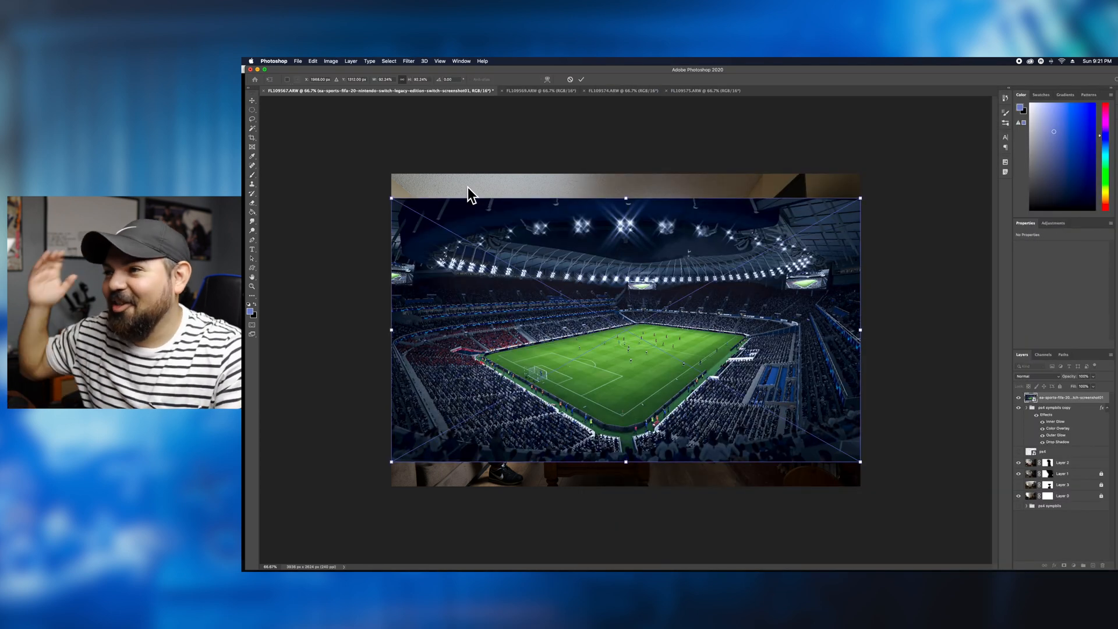
- Scale the placed stadium image down to about 38% and move it over the TV
{"action": "left_click_drag", "start_coordinate": [391, 197], "coordinate": [669, 349]}
{"action": "left_click_drag", "start_coordinate": [818, 419], "coordinate": [760, 247]}
{"action": "key", "text": "super+plus"}
{"action": "scroll", "coordinate": [981, 387], "scroll_direction": "down", "scroll_amount": 3}
{"action": "scroll", "coordinate": [981, 387], "scroll_direction": "up", "scroll_amount": 5}
{"action": "scroll", "coordinate": [981, 387], "scroll_direction": "right", "scroll_amount": 4}
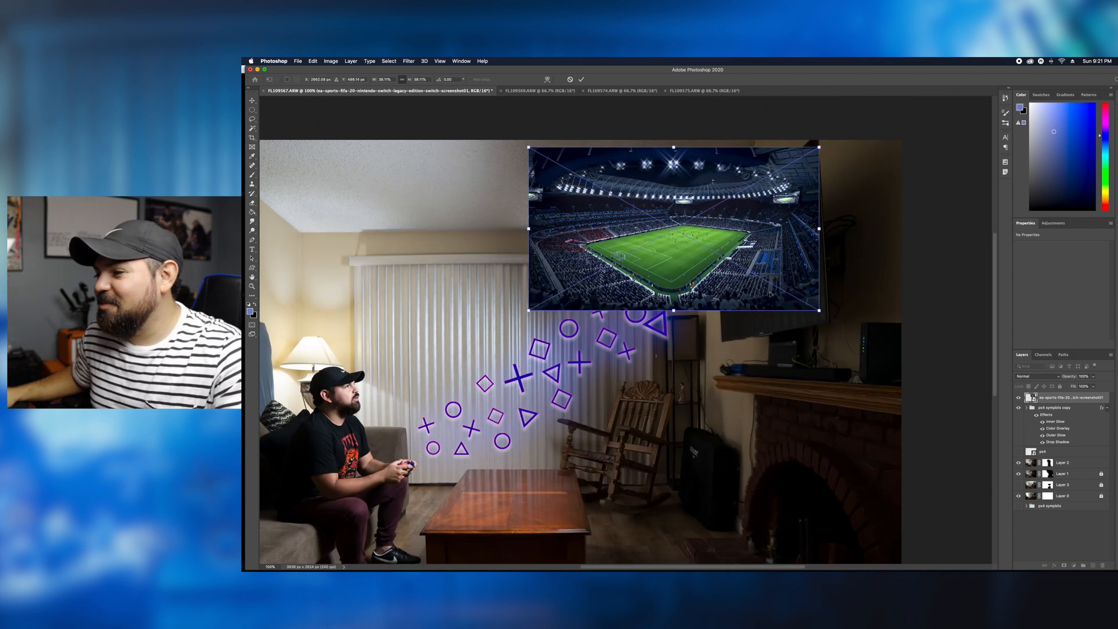
- Lower the stadium image's opacity until the TV shows through and try warping its corners to the screen
{"action": "left_click", "coordinate": [542, 79]}
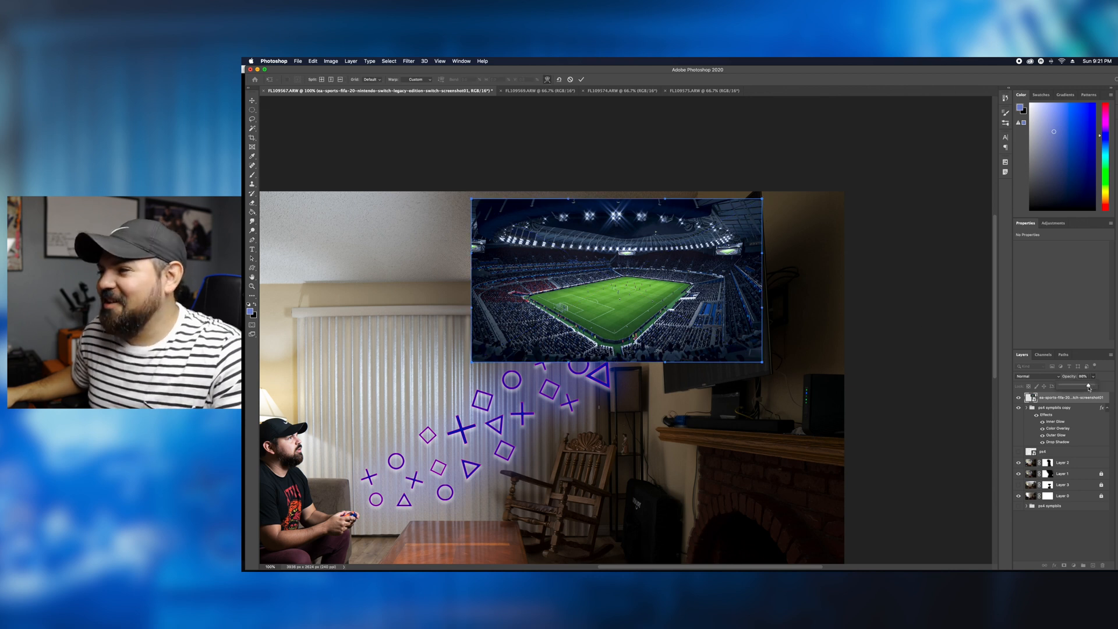
{"action": "left_click_drag", "start_coordinate": [1091, 388], "coordinate": [1073, 387]}
{"action": "left_click_drag", "start_coordinate": [764, 369], "coordinate": [771, 374]}
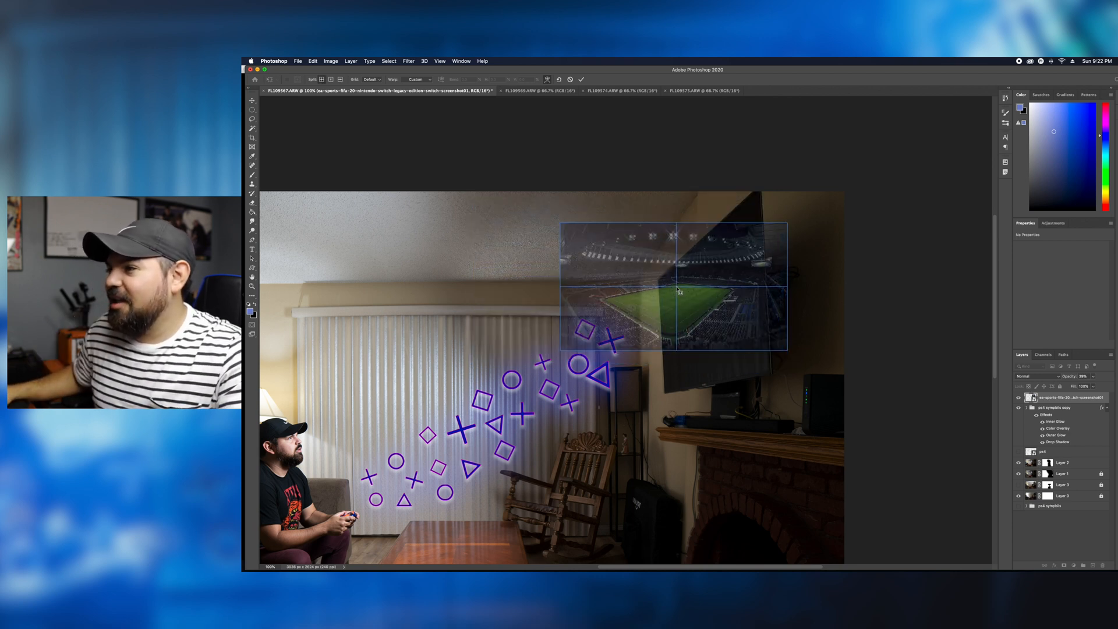
{"action": "left_click", "coordinate": [679, 291]}
{"action": "left_click_drag", "start_coordinate": [787, 223], "coordinate": [769, 206]}
{"action": "key", "text": "super+z"}
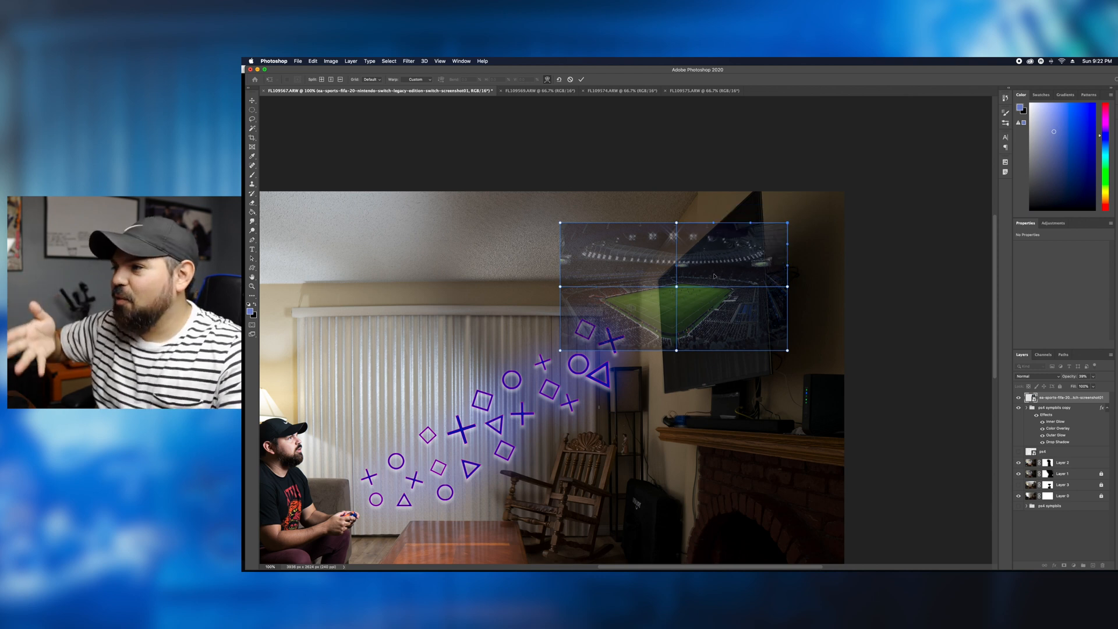
- Reposition and resize the stadium image over the TV
{"action": "left_click", "coordinate": [547, 80]}
{"action": "left_click_drag", "start_coordinate": [688, 280], "coordinate": [658, 272]}
{"action": "left_click_drag", "start_coordinate": [757, 214], "coordinate": [775, 207]}
{"action": "left_click_drag", "start_coordinate": [661, 276], "coordinate": [652, 286]}
- Warp the stadium image by pulling its corners onto the corners of the TV screen
{"action": "left_click", "coordinate": [547, 80]}
{"action": "left_click_drag", "start_coordinate": [765, 216], "coordinate": [760, 191]}
{"action": "left_click_drag", "start_coordinate": [766, 353], "coordinate": [770, 372]}
{"action": "left_click_drag", "start_coordinate": [646, 353], "coordinate": [697, 382]}
{"action": "left_click_drag", "start_coordinate": [522, 353], "coordinate": [661, 395]}
- Step back through the stadium image's recent transform changes and restore them
{"action": "key", "text": "super+z"}
{"action": "key", "text": "super+z"}
{"action": "key", "text": "super+z"}
{"action": "key", "text": "super+z"}
{"action": "key", "text": "super+z"}
{"action": "key", "text": "super+z"}
{"action": "key", "text": "super+z"}
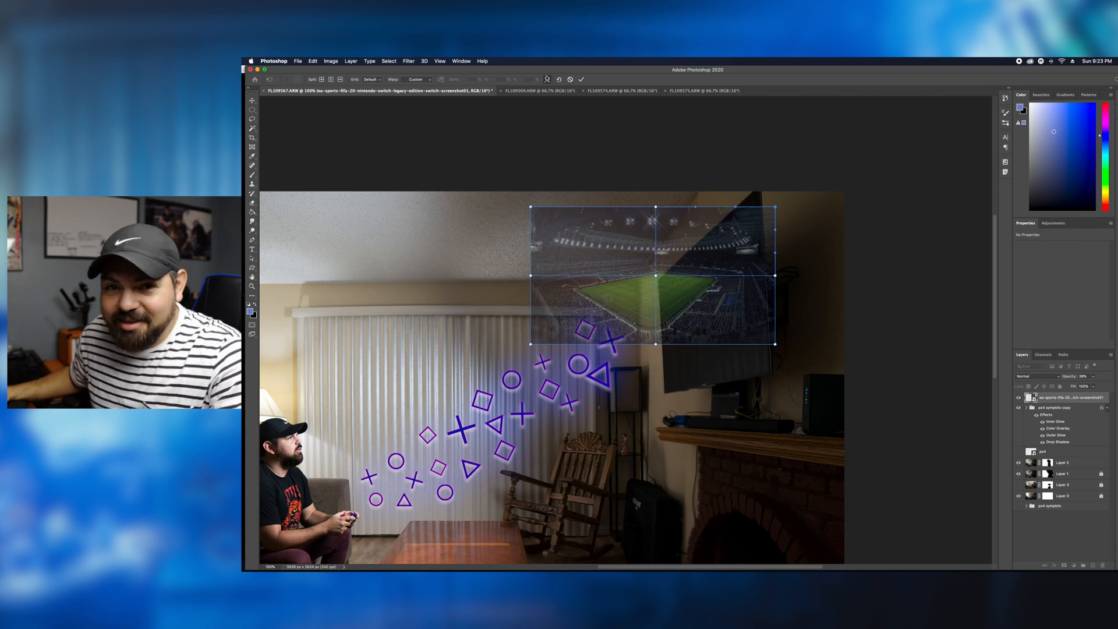
{"action": "key", "text": "super+shift+z"}
{"action": "key", "text": "super+shift+z"}
{"action": "key", "text": "super+shift+z"}
{"action": "key", "text": "super+shift+z"}
{"action": "key", "text": "super+shift+z"}
{"action": "key", "text": "super+shift+z"}
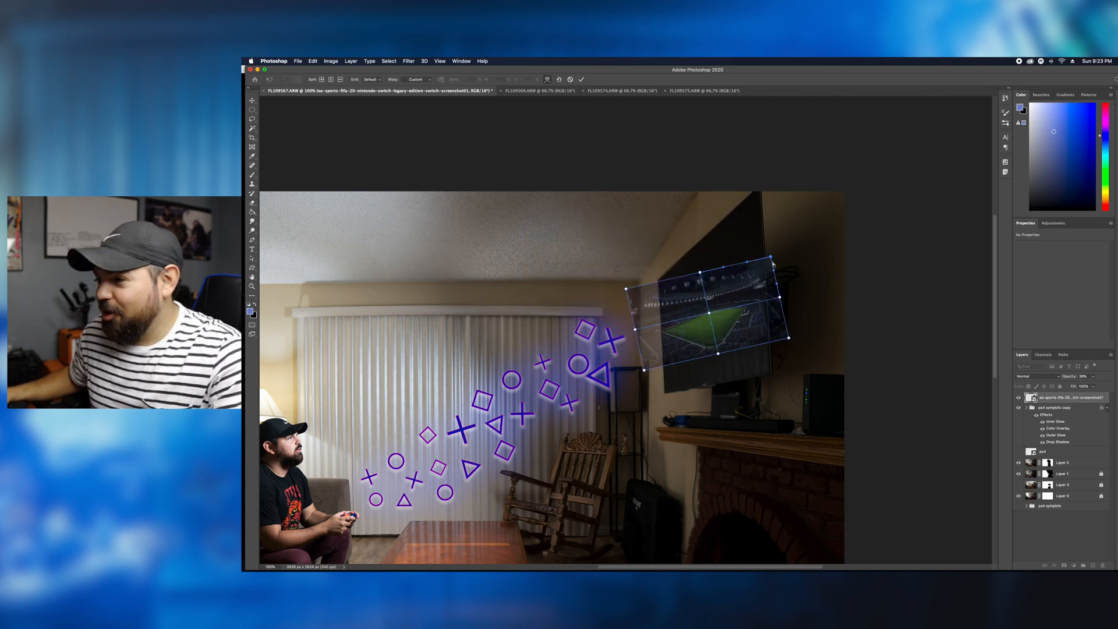
{"action": "key", "text": "super+shift+z"}
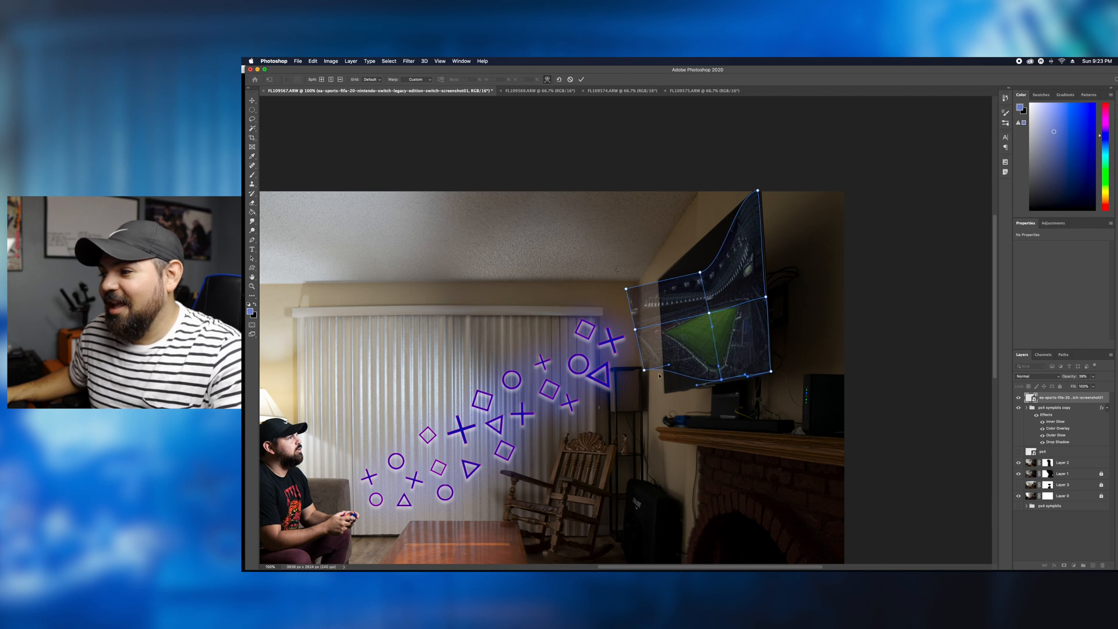
- Warp the stadium image's upper and outer edges to follow the outline of the TV screen
{"action": "left_click_drag", "start_coordinate": [699, 272], "coordinate": [699, 245]}
{"action": "left_click_drag", "start_coordinate": [634, 330], "coordinate": [661, 325]}
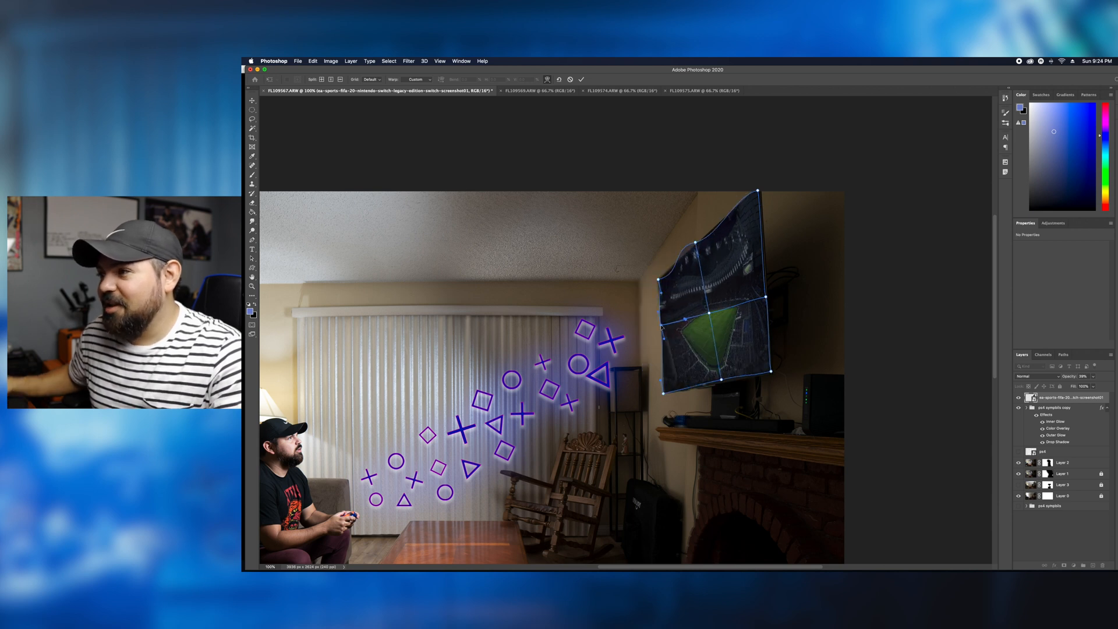
{"action": "key", "text": "super+plus"}
{"action": "left_click_drag", "start_coordinate": [716, 166], "coordinate": [722, 199]}
{"action": "left_click_drag", "start_coordinate": [805, 199], "coordinate": [771, 242]}
{"action": "left_click_drag", "start_coordinate": [729, 206], "coordinate": [726, 203]}
{"action": "left_click_drag", "start_coordinate": [857, 93], "coordinate": [862, 95]}
{"action": "left_click", "coordinate": [733, 206]}
{"action": "left_click_drag", "start_coordinate": [733, 206], "coordinate": [734, 206]}
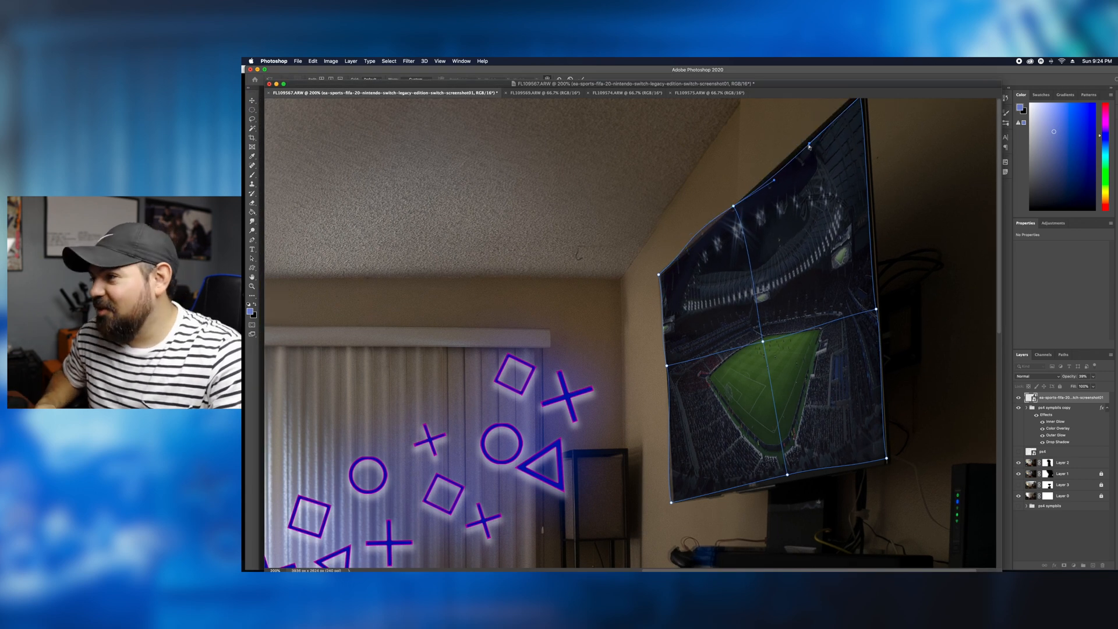
- Fine-tune the warp at the stadium image's far edge, upper corner and centre, and apply the transform
{"action": "left_click_drag", "start_coordinate": [901, 198], "coordinate": [878, 204]}
{"action": "key", "text": "super+minus"}
{"action": "left_click_drag", "start_coordinate": [882, 106], "coordinate": [884, 105]}
{"action": "left_click_drag", "start_coordinate": [886, 123], "coordinate": [888, 116]}
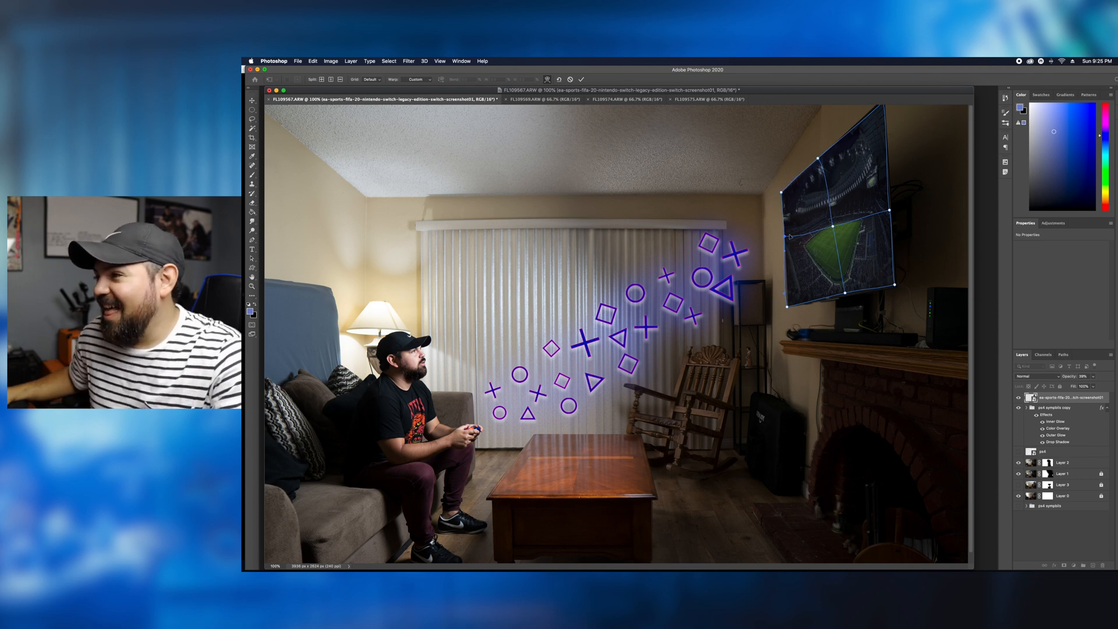
{"action": "left_click_drag", "start_coordinate": [833, 226], "coordinate": [830, 223]}
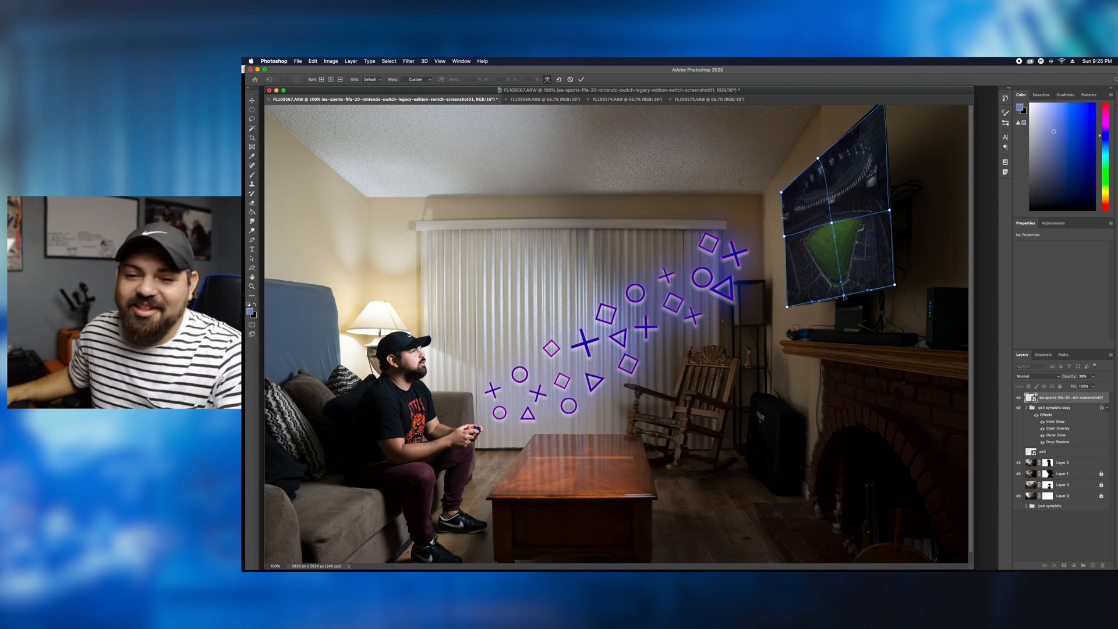
{"action": "key", "text": "Return"}
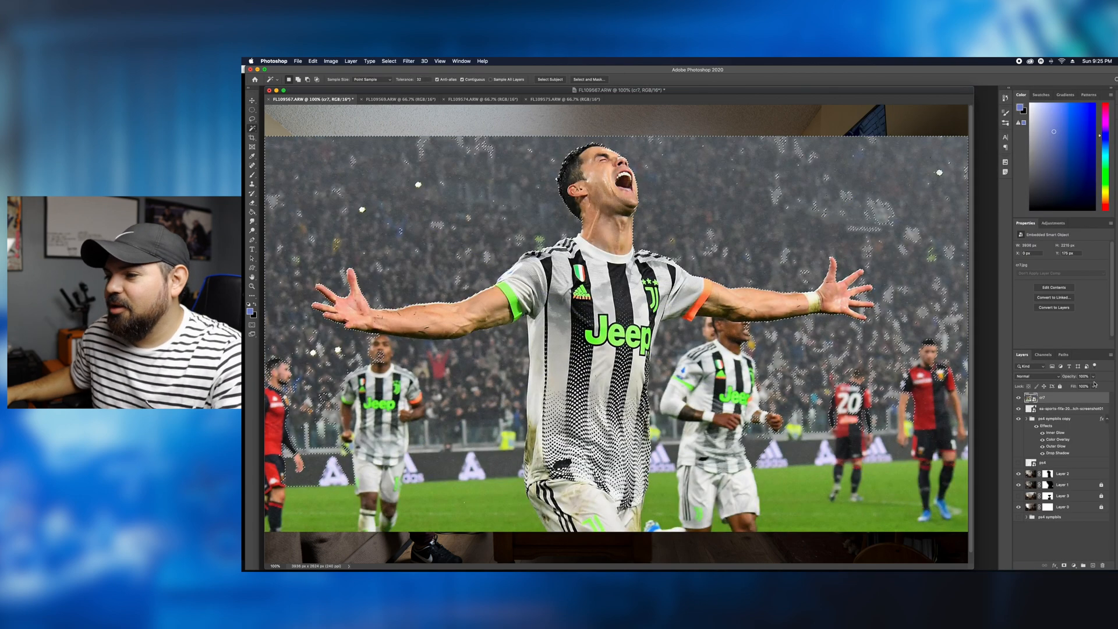
- Rasterize the cr7 soccer player layer for use with the eraser tools
{"action": "right_click", "coordinate": [252, 128]}
{"action": "right_click", "coordinate": [252, 203]}
{"action": "left_click", "coordinate": [286, 216]}
{"action": "left_click", "coordinate": [494, 216]}
{"action": "key", "text": "Return"}
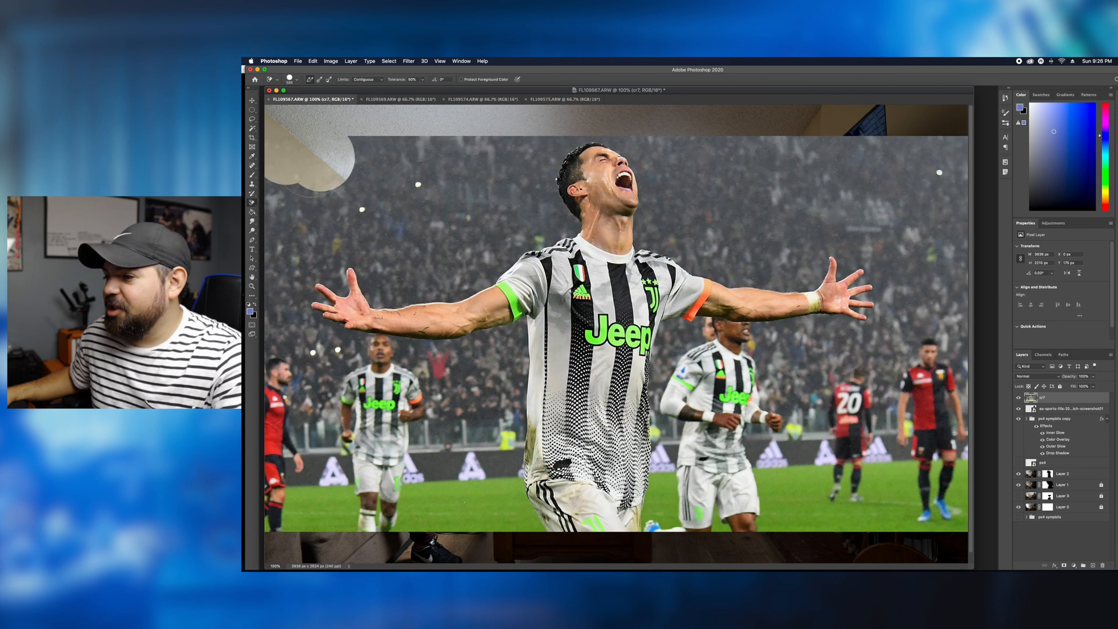
- Erase parts of the crowd and pitch around the player with the Background Eraser, undoing the last stray stroke
{"action": "key", "text": "super+minus"}
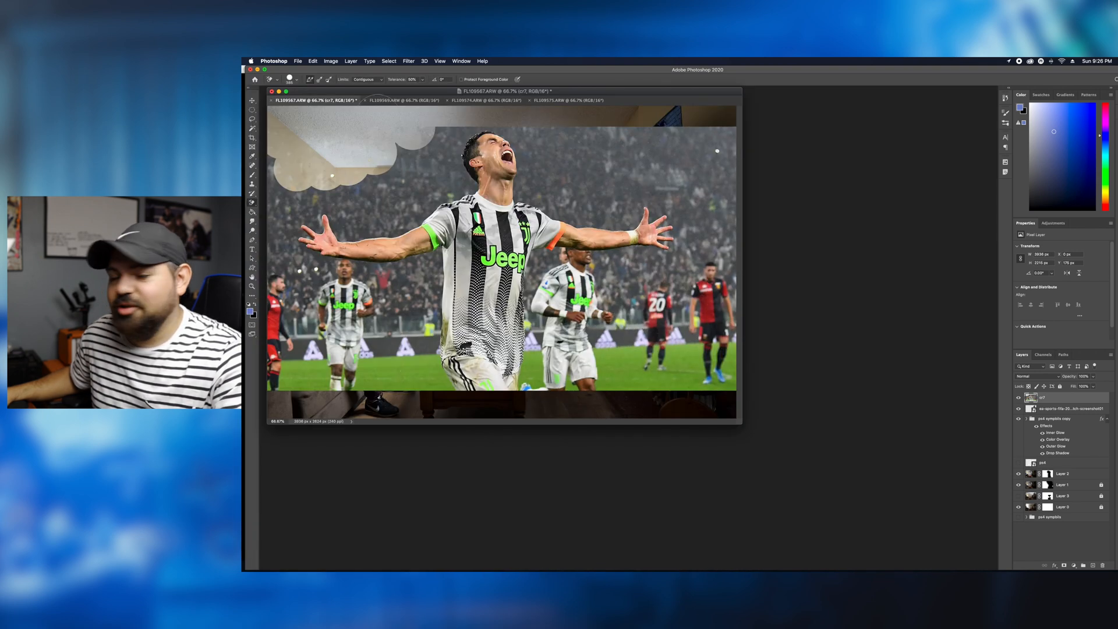
{"action": "left_click", "coordinate": [286, 91]}
{"action": "left_click_drag", "start_coordinate": [501, 91], "coordinate": [477, 88]}
{"action": "mouse_move", "coordinate": [453, 415]}
{"action": "left_mouse_down"}
{"action": "mouse_move", "coordinate": [390, 283]}
{"action": "mouse_move", "coordinate": [429, 270]}
{"action": "left_mouse_up"}
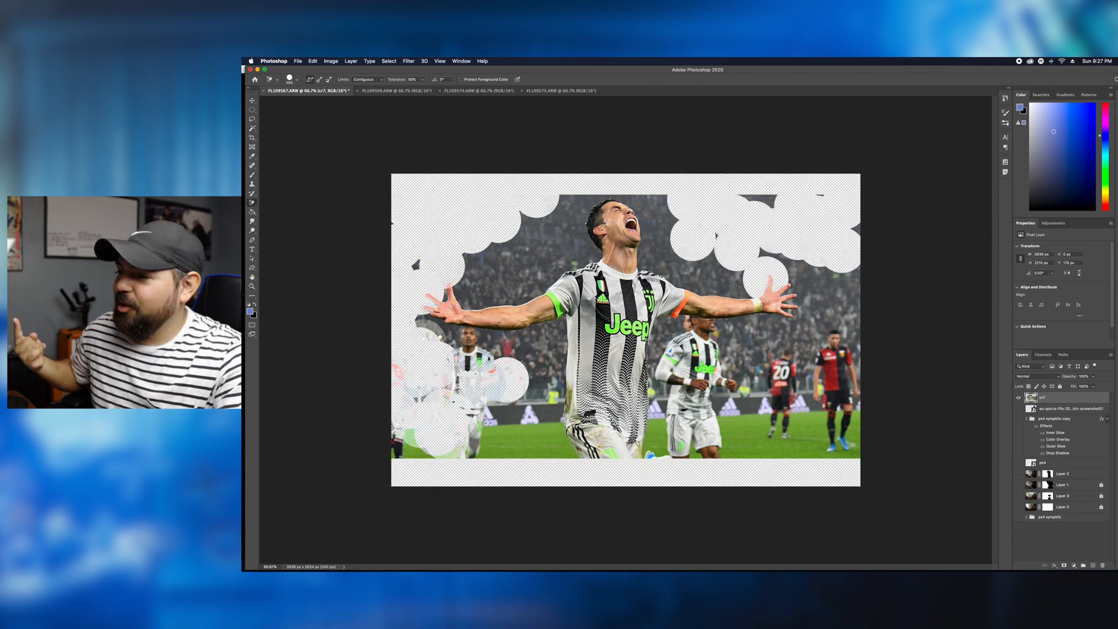
{"action": "left_click", "coordinate": [809, 312]}
{"action": "left_click", "coordinate": [765, 325]}
{"action": "key", "text": "super+z"}
- Remove large areas of crowd and grass around the player with the Magic Eraser
{"action": "right_click", "coordinate": [252, 203]}
{"action": "left_click", "coordinate": [290, 215]}
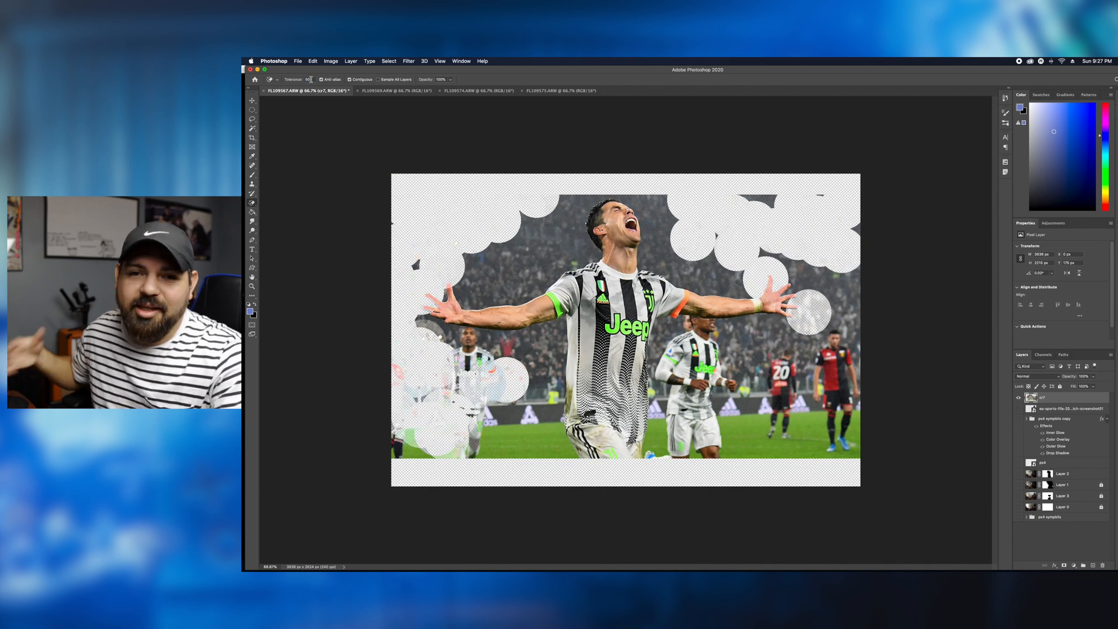
{"action": "left_click", "coordinate": [664, 248]}
{"action": "left_click", "coordinate": [692, 429]}
{"action": "left_click", "coordinate": [656, 445]}
{"action": "left_click", "coordinate": [527, 441]}
{"action": "left_click", "coordinate": [510, 414]}
{"action": "left_click", "coordinate": [414, 452]}
- Erase the remaining crowd, pitch and background players on the cr7 layer with the Background Eraser
{"action": "right_click", "coordinate": [252, 203]}
{"action": "left_click", "coordinate": [290, 209]}
{"action": "mouse_move", "coordinate": [507, 382]}
{"action": "left_mouse_down"}
{"action": "mouse_move", "coordinate": [472, 428]}
{"action": "mouse_move", "coordinate": [545, 347]}
{"action": "mouse_move", "coordinate": [460, 343]}
{"action": "mouse_move", "coordinate": [483, 361]}
{"action": "left_mouse_up"}
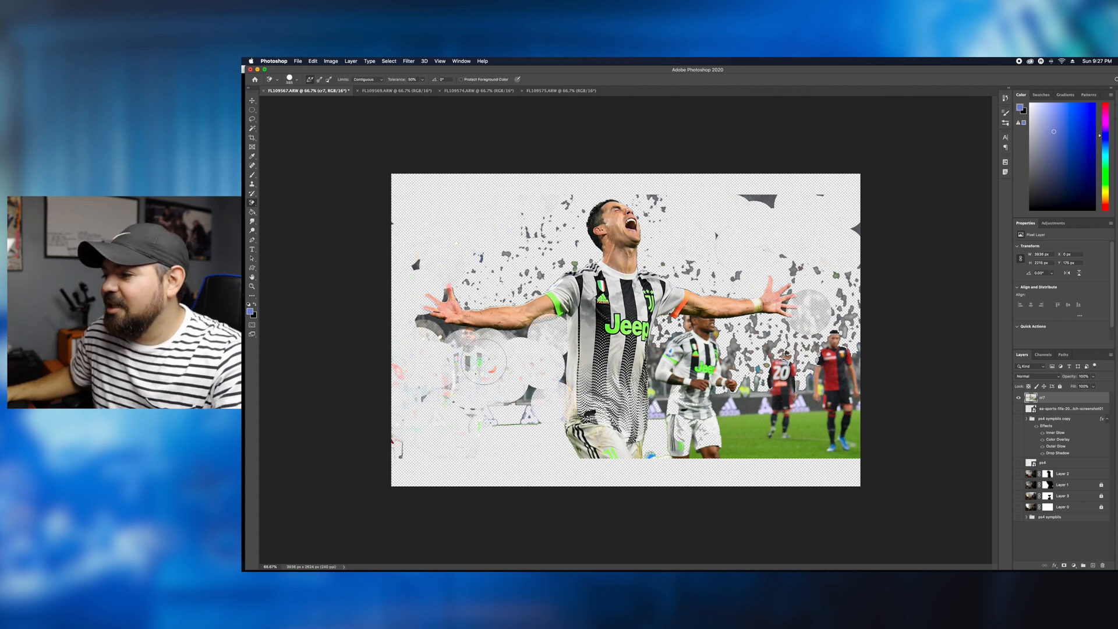
{"action": "mouse_move", "coordinate": [756, 199]}
{"action": "left_mouse_down"}
{"action": "mouse_move", "coordinate": [839, 448]}
{"action": "mouse_move", "coordinate": [851, 449]}
{"action": "left_mouse_up"}
{"action": "left_click", "coordinate": [296, 79]}
{"action": "mouse_move", "coordinate": [790, 250]}
{"action": "left_mouse_down"}
{"action": "mouse_move", "coordinate": [807, 448]}
{"action": "mouse_move", "coordinate": [715, 415]}
{"action": "mouse_move", "coordinate": [670, 349]}
{"action": "mouse_move", "coordinate": [690, 454]}
{"action": "mouse_move", "coordinate": [690, 329]}
{"action": "mouse_move", "coordinate": [692, 391]}
{"action": "left_mouse_up"}
{"action": "mouse_move", "coordinate": [515, 379]}
{"action": "left_mouse_down"}
{"action": "mouse_move", "coordinate": [422, 376]}
{"action": "mouse_move", "coordinate": [498, 346]}
{"action": "mouse_move", "coordinate": [429, 363]}
{"action": "mouse_move", "coordinate": [470, 409]}
{"action": "mouse_move", "coordinate": [414, 264]}
{"action": "mouse_move", "coordinate": [577, 255]}
{"action": "mouse_move", "coordinate": [476, 294]}
{"action": "left_mouse_up"}
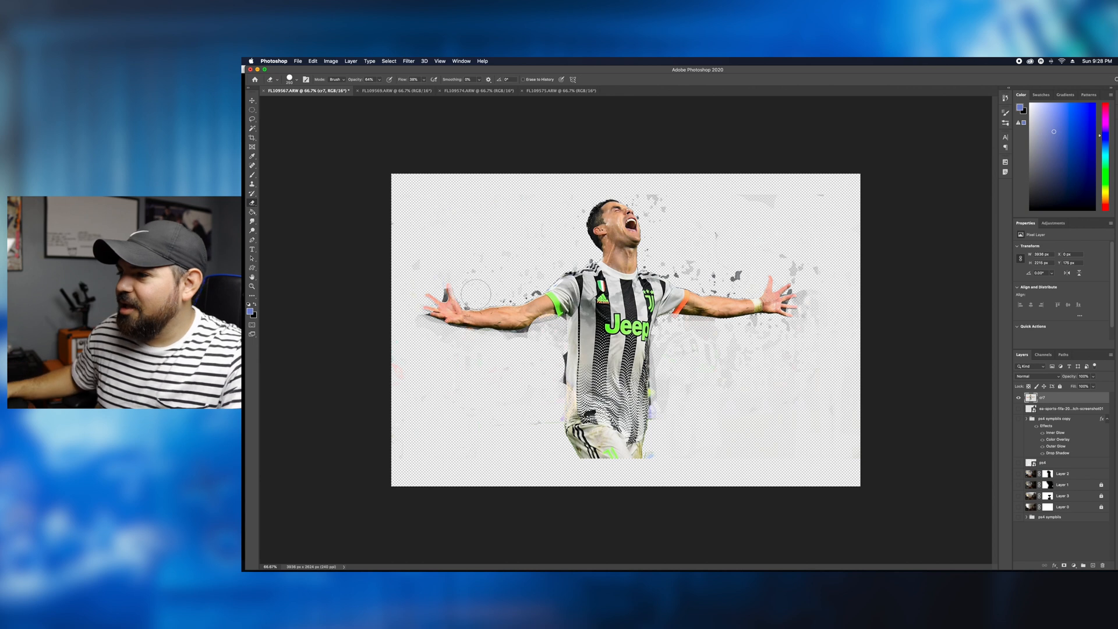
- Clean up the leftover background fragments around the player with the standard Eraser
{"action": "left_click", "coordinate": [252, 202]}
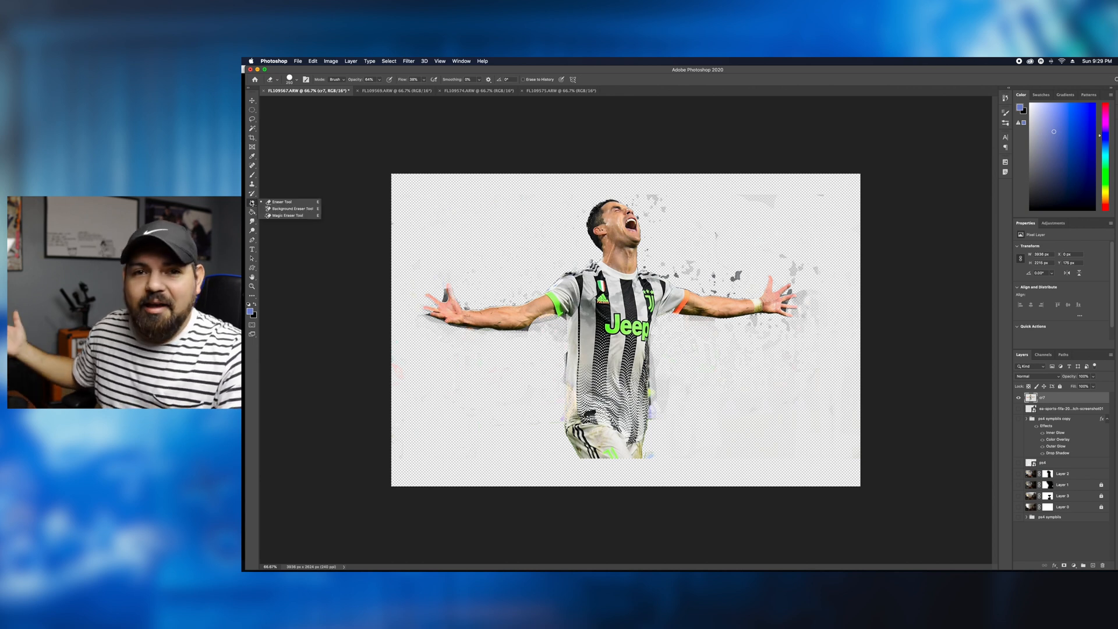
{"action": "left_click", "coordinate": [283, 202]}
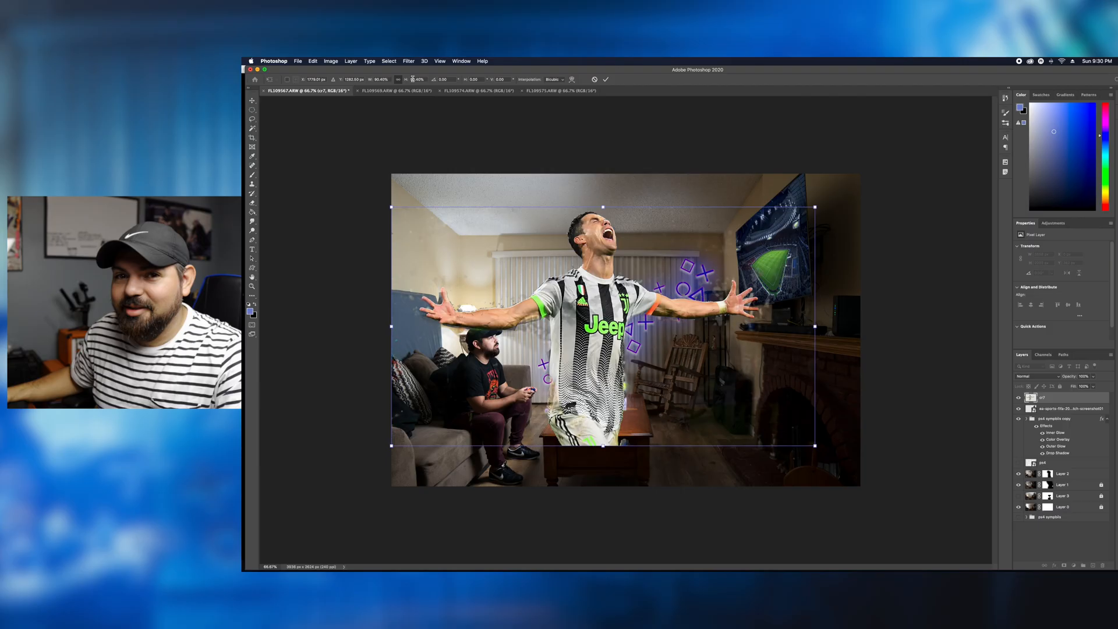
{"action": "left_click", "coordinate": [375, 79]}
{"action": "type", "text": "-"}
{"action": "left_click_drag", "start_coordinate": [824, 199], "coordinate": [625, 287]}
- Set the cr7 layer's blend mode to Screen, and scale, rotate and position the player over the TV
{"action": "left_click", "coordinate": [1038, 376]}
{"action": "left_click", "coordinate": [1031, 428]}
{"action": "left_click_drag", "start_coordinate": [582, 402], "coordinate": [771, 257]}
{"action": "key", "text": "super+plus"}
{"action": "key", "text": "super+plus"}
{"action": "key", "text": "super+minus"}
{"action": "scroll", "coordinate": [699, 302], "scroll_direction": "right", "scroll_amount": 5}
{"action": "left_click_drag", "start_coordinate": [756, 118], "coordinate": [741, 156]}
{"action": "left_click_drag", "start_coordinate": [694, 309], "coordinate": [703, 297]}
{"action": "key", "text": "Return"}
- Isolate the cr7 layer, erase stray remnants near the player, and show the other layers again
{"action": "key", "text": "e"}
{"action": "left_click", "coordinate": [1018, 398]}
{"action": "left_click_drag", "start_coordinate": [675, 361], "coordinate": [678, 316]}
{"action": "left_click", "coordinate": [1018, 397]}
- Lower the cr7 layer's opacity and erase the part of the player's lower body extending past the TV
{"action": "left_click", "coordinate": [1093, 376]}
{"action": "left_click_drag", "start_coordinate": [1094, 386], "coordinate": [1069, 386]}
{"action": "key", "text": "super+plus"}
{"action": "key", "text": "super+plus"}
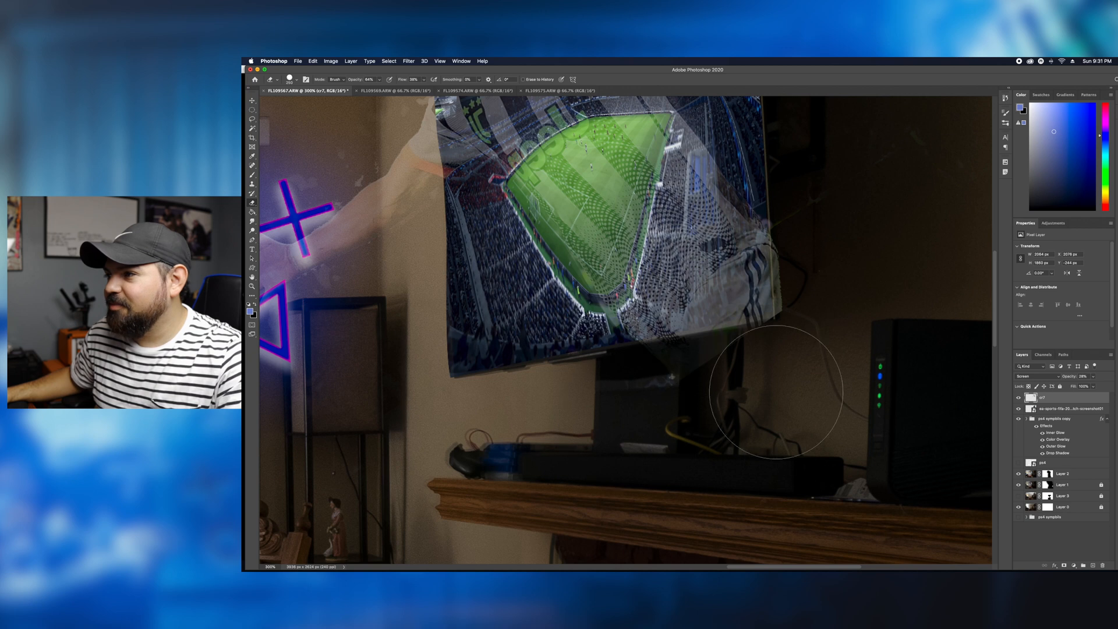
{"action": "left_click_drag", "start_coordinate": [805, 388], "coordinate": [834, 209]}
{"action": "key", "text": "super+minus"}
{"action": "key", "text": "super+minus"}
{"action": "scroll", "coordinate": [805, 369], "scroll_direction": "right", "scroll_amount": 8}
{"action": "scroll", "coordinate": [806, 369], "scroll_direction": "left", "scroll_amount": 10}
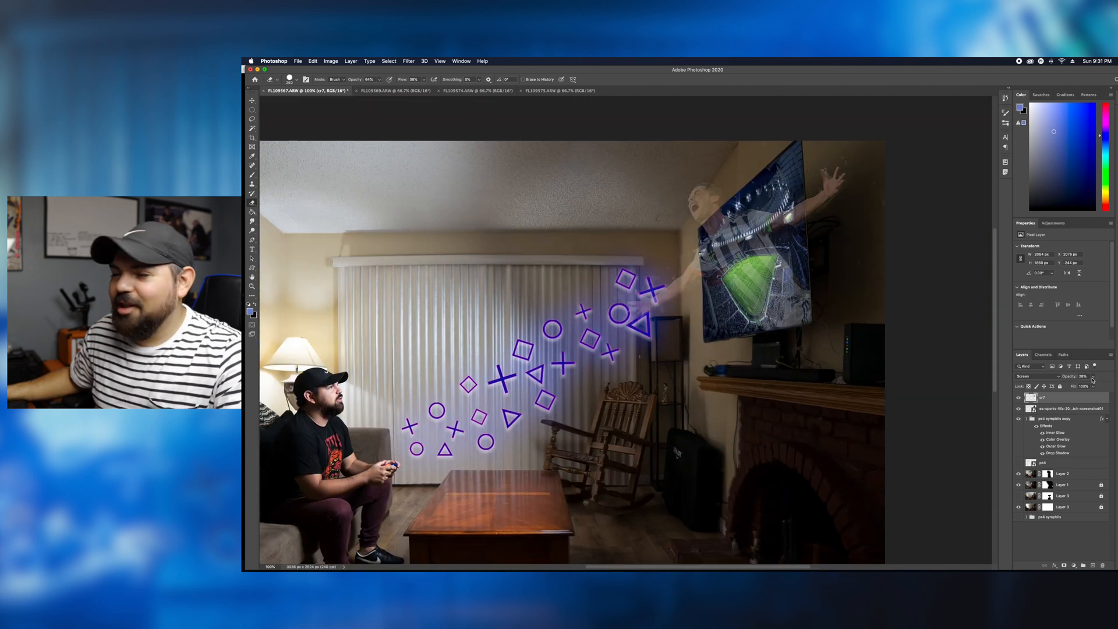
- Try a dark blue Outer Glow on the cr7 layer, and raise the layer's opacity to 100%
{"action": "double_click", "coordinate": [1081, 397]}
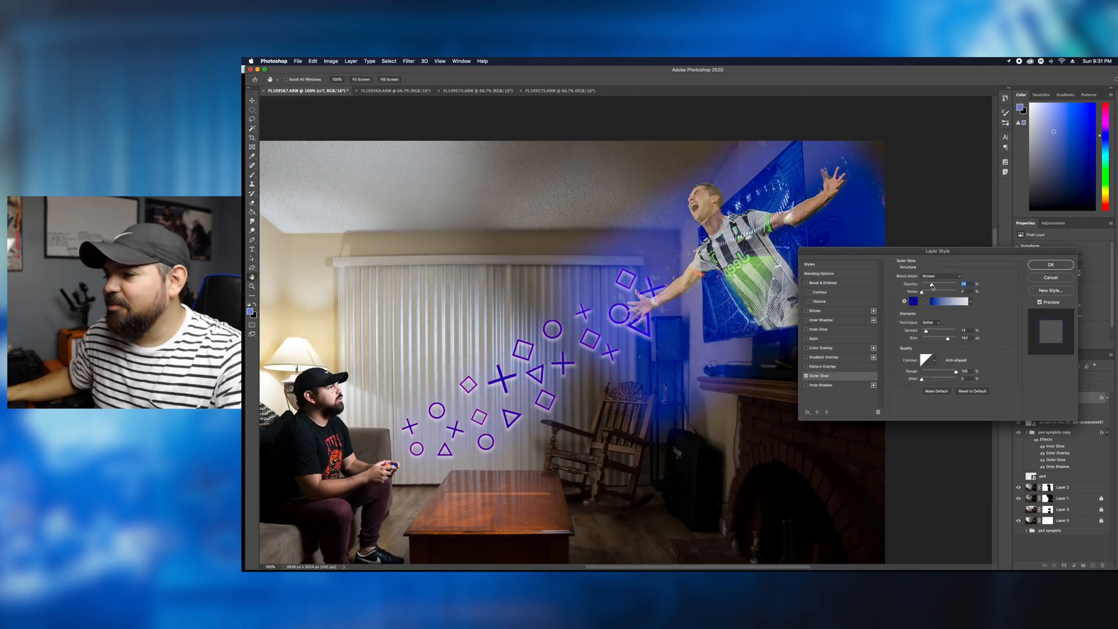
{"action": "key", "text": "Escape"}
{"action": "left_click", "coordinate": [1093, 376]}
{"action": "left_click_drag", "start_coordinate": [1094, 386], "coordinate": [1103, 385]}
- Isolate the cr7 layer, select the player with the Quick Selection tool, and copy the selection to a new layer
{"action": "left_click", "coordinate": [1018, 397], "text": "alt"}
{"action": "left_click", "coordinate": [252, 128]}
{"action": "left_click", "coordinate": [286, 135]}
{"action": "left_click_drag", "start_coordinate": [707, 204], "coordinate": [777, 299]}
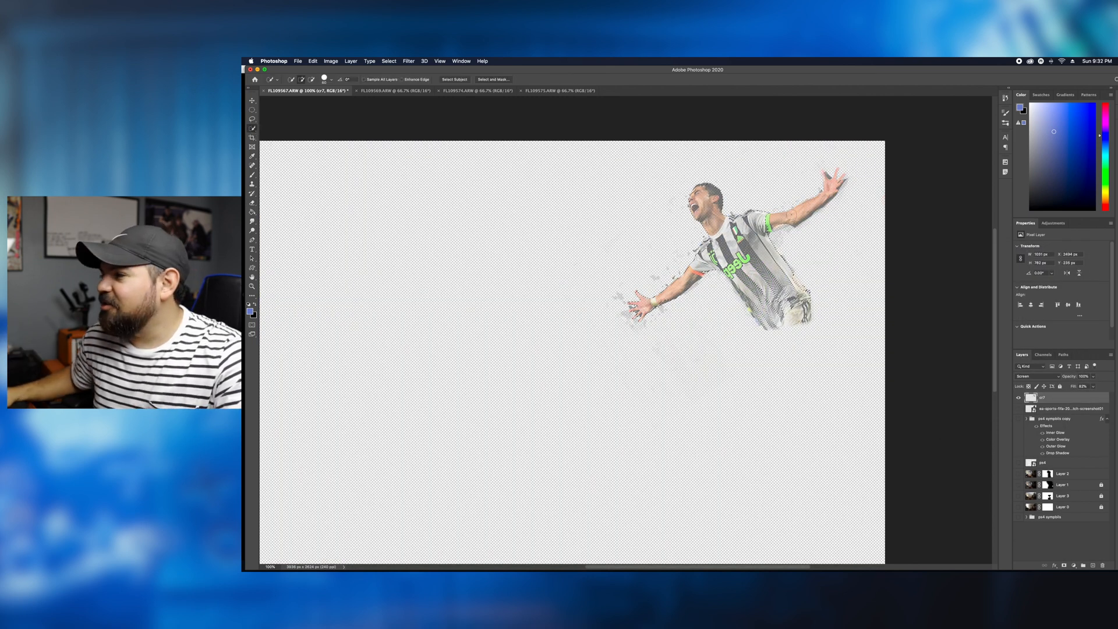
{"action": "right_click", "coordinate": [749, 262]}
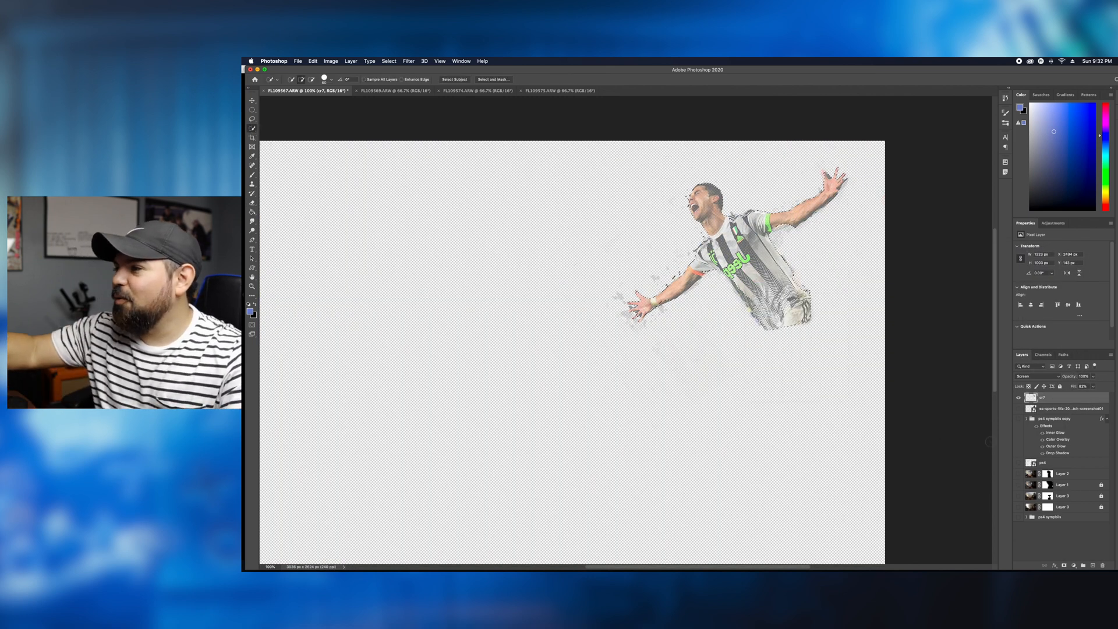
{"action": "left_click", "coordinate": [769, 308]}
- Show the room, symbol and FIFA stadium layers again, leaving the original cr7 layer hidden
{"action": "left_click_drag", "start_coordinate": [1019, 421], "coordinate": [1019, 527]}
{"action": "left_click", "coordinate": [1018, 474]}
{"action": "scroll", "coordinate": [955, 466], "scroll_direction": "left", "scroll_amount": 3}
{"action": "left_click", "coordinate": [1018, 518]}
{"action": "left_click", "coordinate": [1018, 517]}
{"action": "left_click", "coordinate": [1018, 508]}
- Add a Drop Shadow and a white Outer Glow to the cut-out player on Layer 4
{"action": "double_click", "coordinate": [1076, 398]}
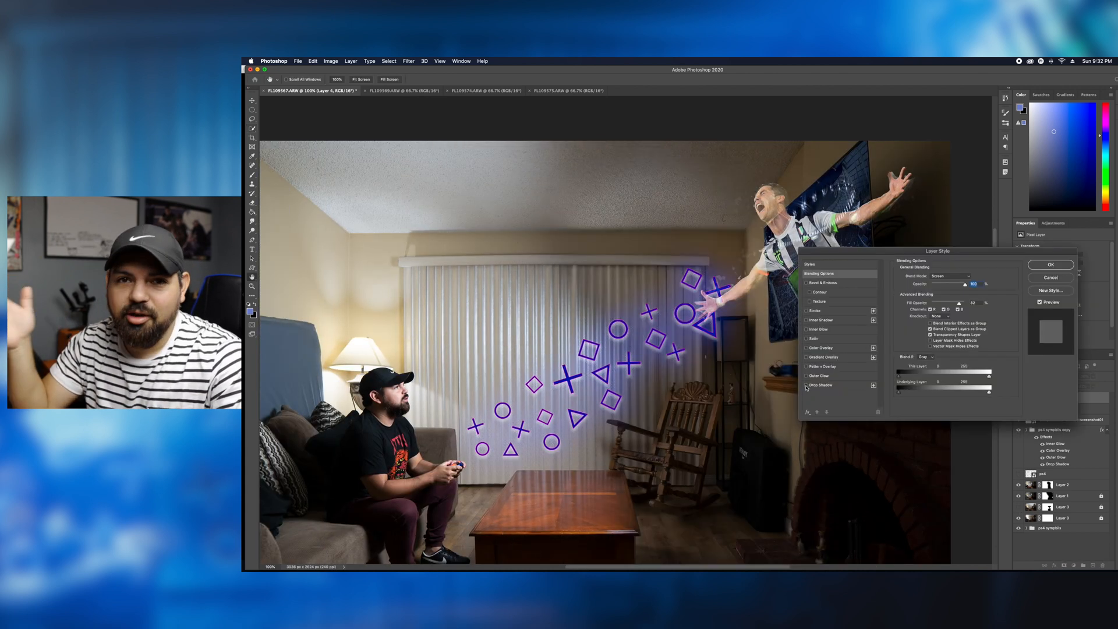
{"action": "left_click", "coordinate": [820, 385]}
{"action": "left_click", "coordinate": [818, 376]}
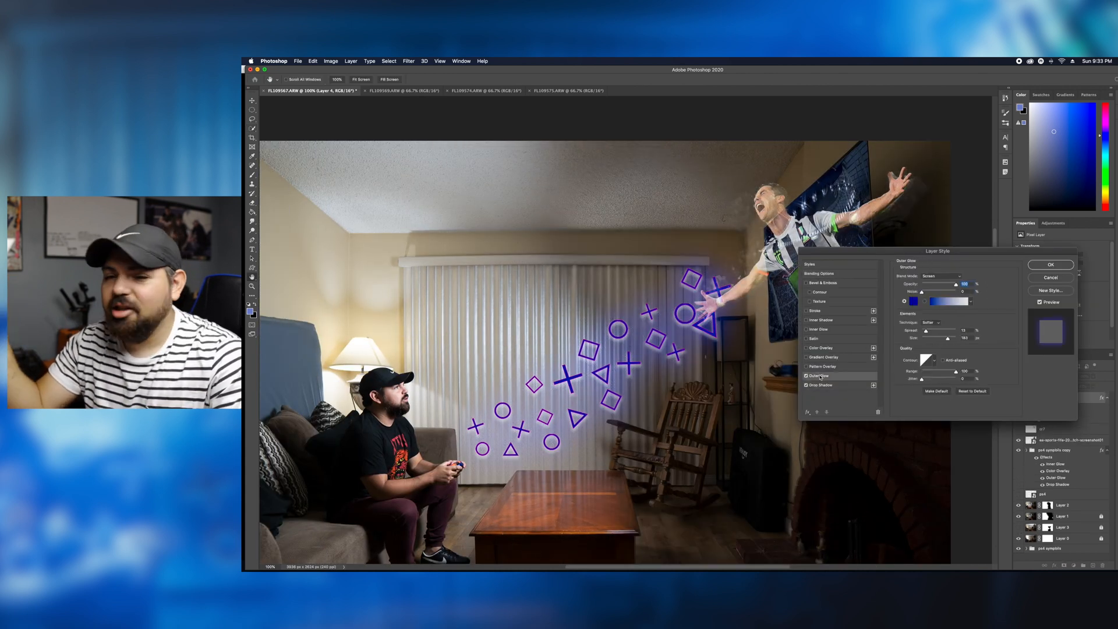
{"action": "left_click", "coordinate": [913, 301]}
{"action": "left_click", "coordinate": [733, 296]}
{"action": "left_click", "coordinate": [893, 291]}
{"action": "left_click", "coordinate": [1050, 265]}
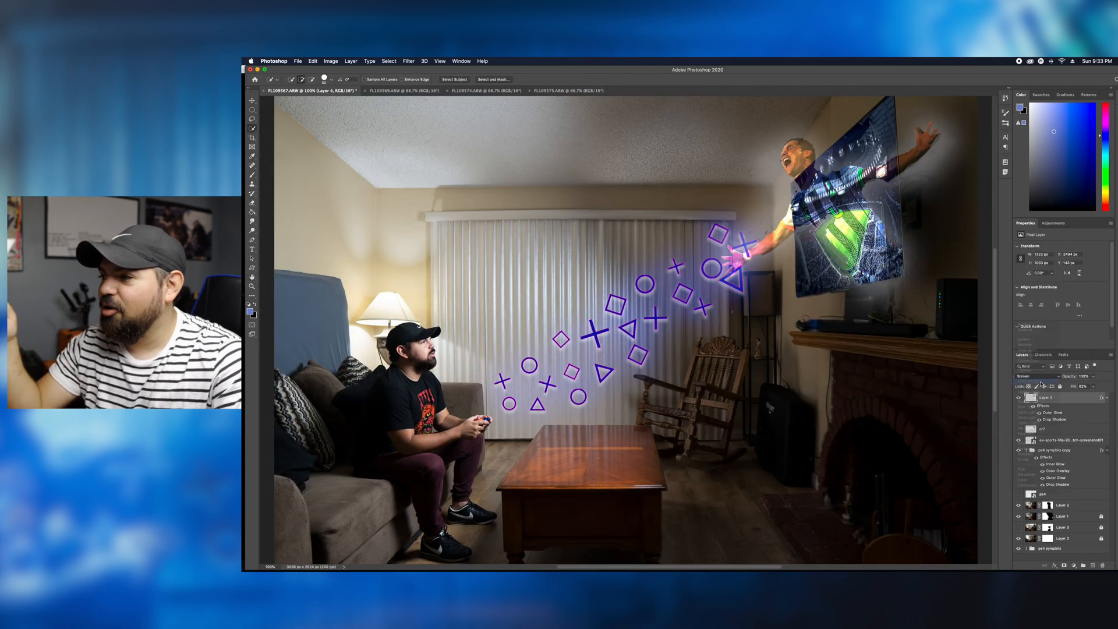
- Set Layer 4's blend mode to Screen, and scale the player down and position him over the TV
{"action": "left_click", "coordinate": [1037, 376]}
{"action": "left_click", "coordinate": [1041, 371]}
{"action": "key", "text": "super+minus"}
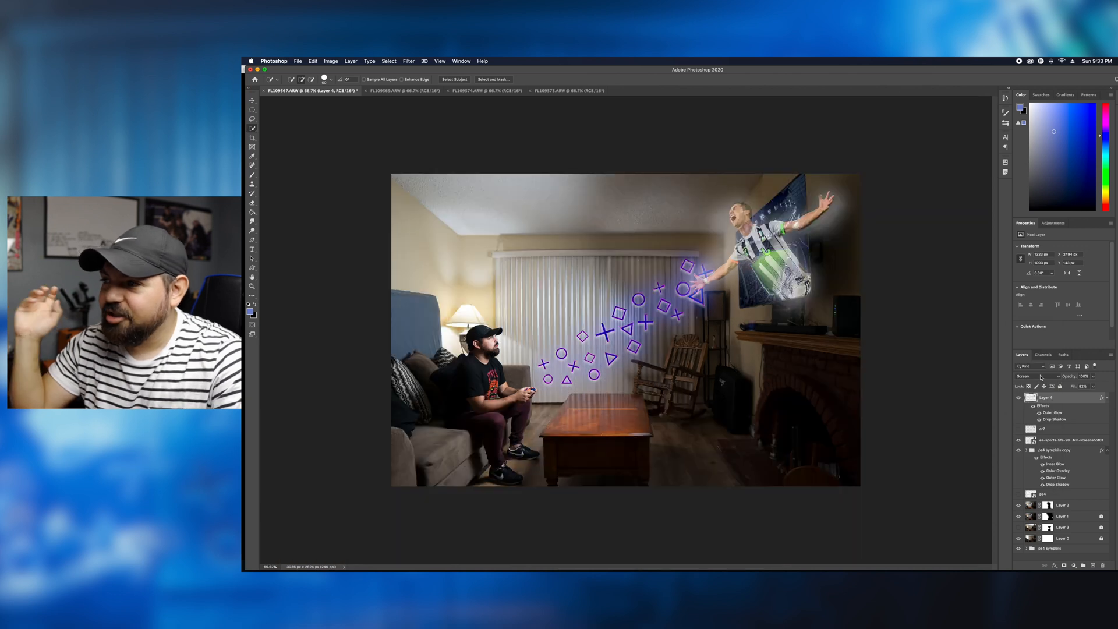
{"action": "key", "text": "super+t"}
{"action": "left_click_drag", "start_coordinate": [689, 190], "coordinate": [724, 217]}
{"action": "left_click_drag", "start_coordinate": [780, 262], "coordinate": [771, 257]}
{"action": "key", "text": "Return"}
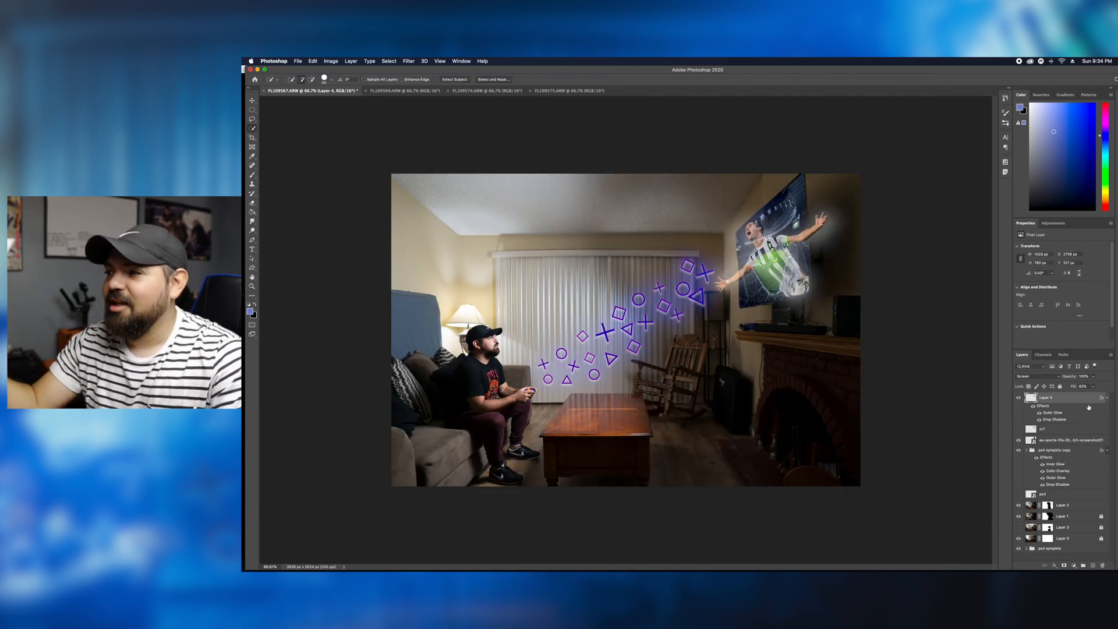
- Paint a soft pale yellowish-grey glow from the TV across the symbols on a new layer, set to Screen with lowered opacity
{"action": "left_click", "coordinate": [1093, 565]}
{"action": "left_click", "coordinate": [250, 312]}
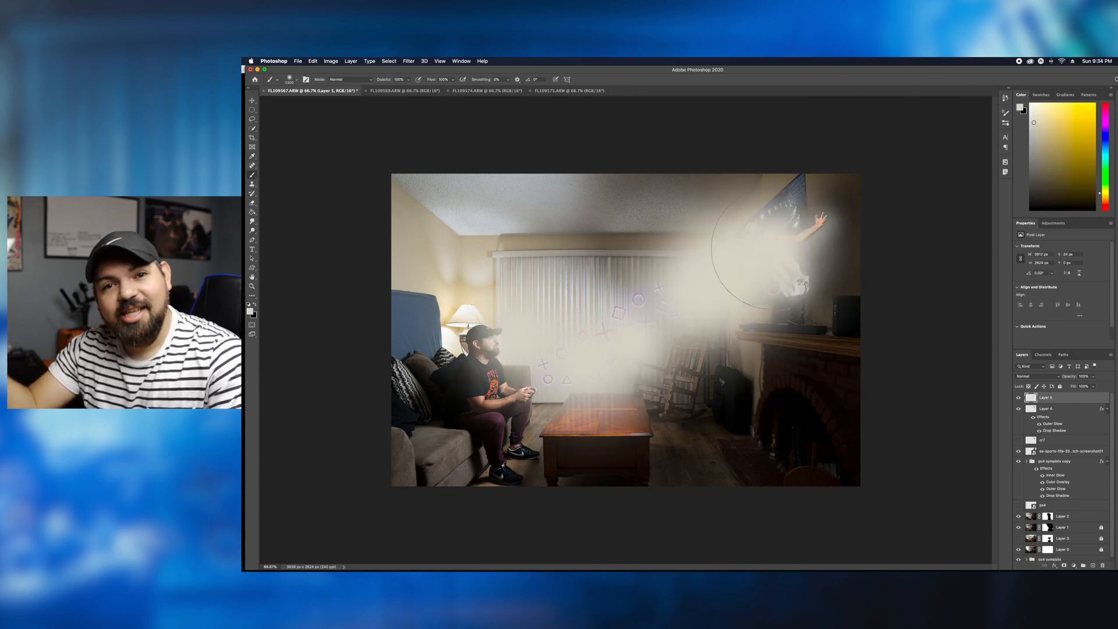
{"action": "left_click", "coordinate": [1037, 376]}
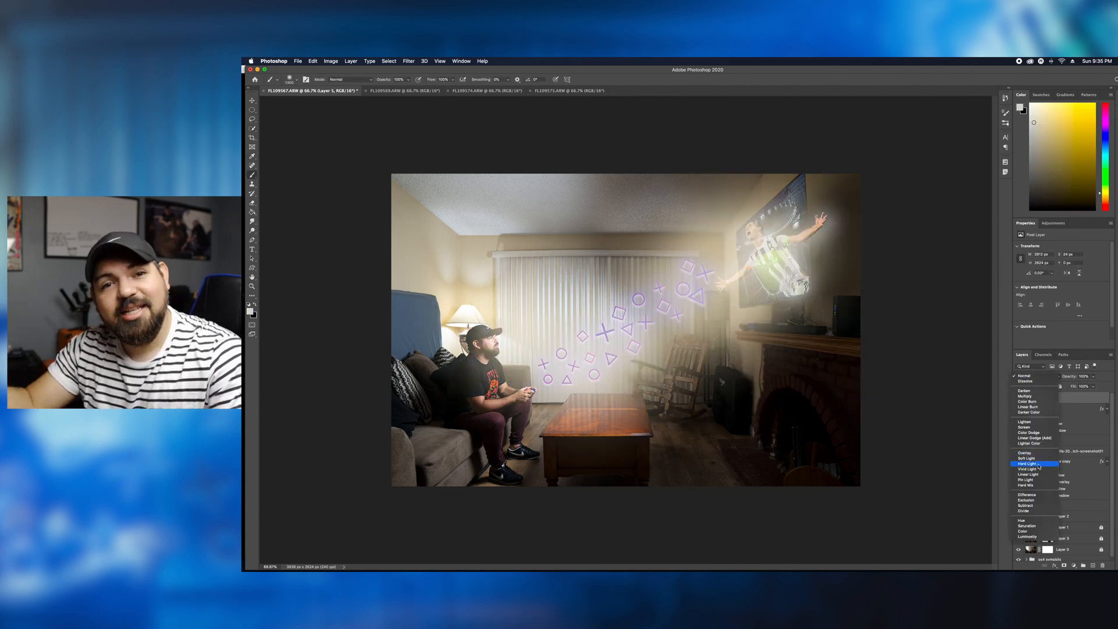
{"action": "left_click", "coordinate": [1023, 427]}
{"action": "left_click", "coordinate": [1093, 376]}
{"action": "left_click_drag", "start_coordinate": [1094, 385], "coordinate": [1063, 385]}
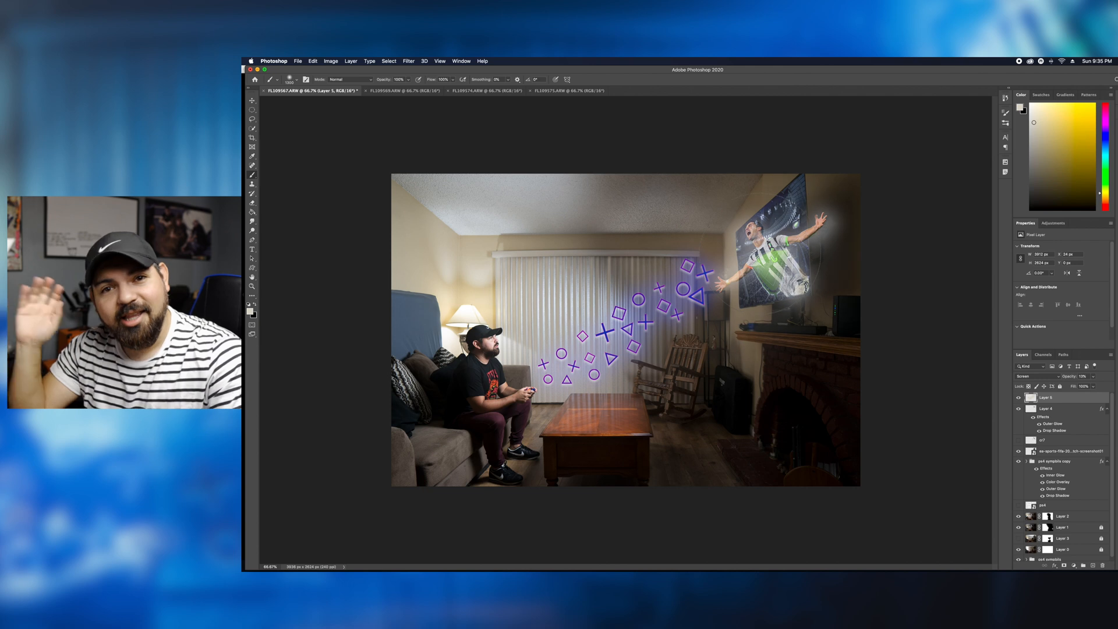
- Paint a soft, saturated blue glow from the TV to the seated gamer on a new layer, and set it to Screen
{"action": "left_click", "coordinate": [1092, 565]}
{"action": "left_click_drag", "start_coordinate": [764, 243], "coordinate": [701, 292]}
{"action": "key", "text": "super+z"}
{"action": "left_click", "coordinate": [1019, 107]}
{"action": "left_click", "coordinate": [832, 324]}
{"action": "left_click", "coordinate": [798, 330]}
{"action": "left_click", "coordinate": [893, 291]}
{"action": "left_click_drag", "start_coordinate": [778, 233], "coordinate": [495, 382]}
{"action": "left_click", "coordinate": [1036, 376]}
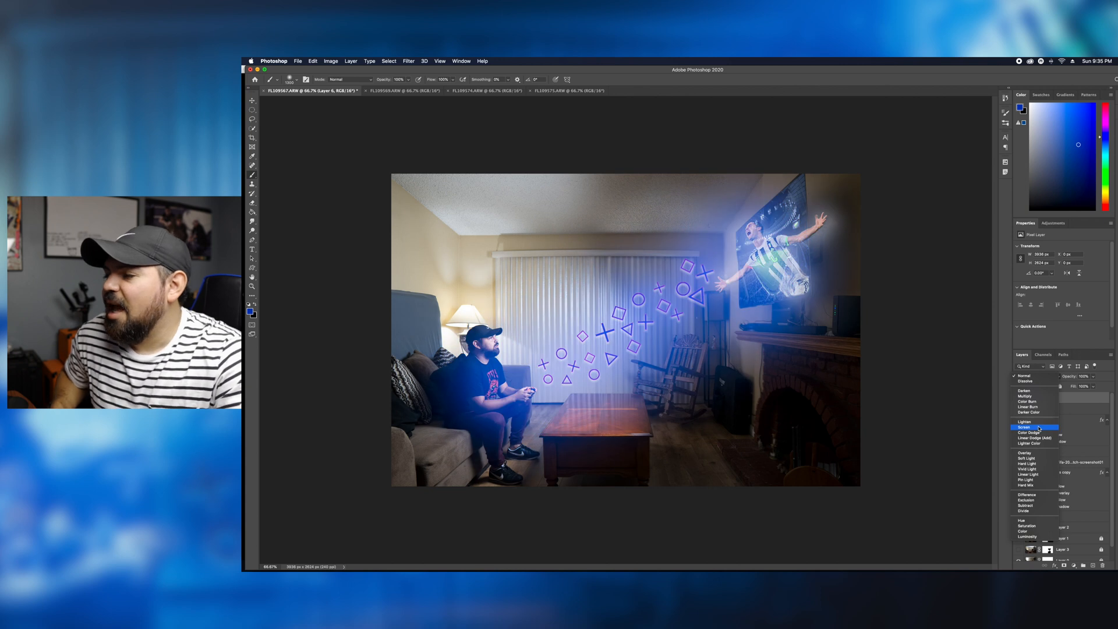
{"action": "left_click", "coordinate": [1039, 429]}
- Paint more blue light along the symbols on another new layer, and set its blend mode to Soft Light
{"action": "left_click", "coordinate": [1093, 566]}
{"action": "left_click_drag", "start_coordinate": [517, 337], "coordinate": [729, 303]}
{"action": "left_click", "coordinate": [1027, 377]}
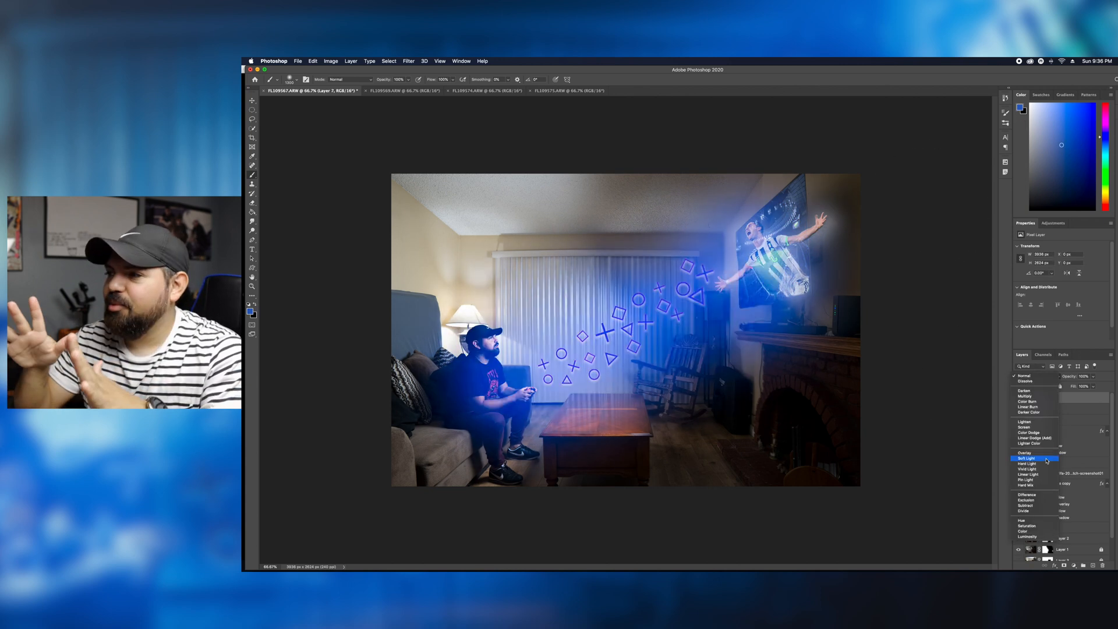
{"action": "left_click", "coordinate": [1046, 461]}
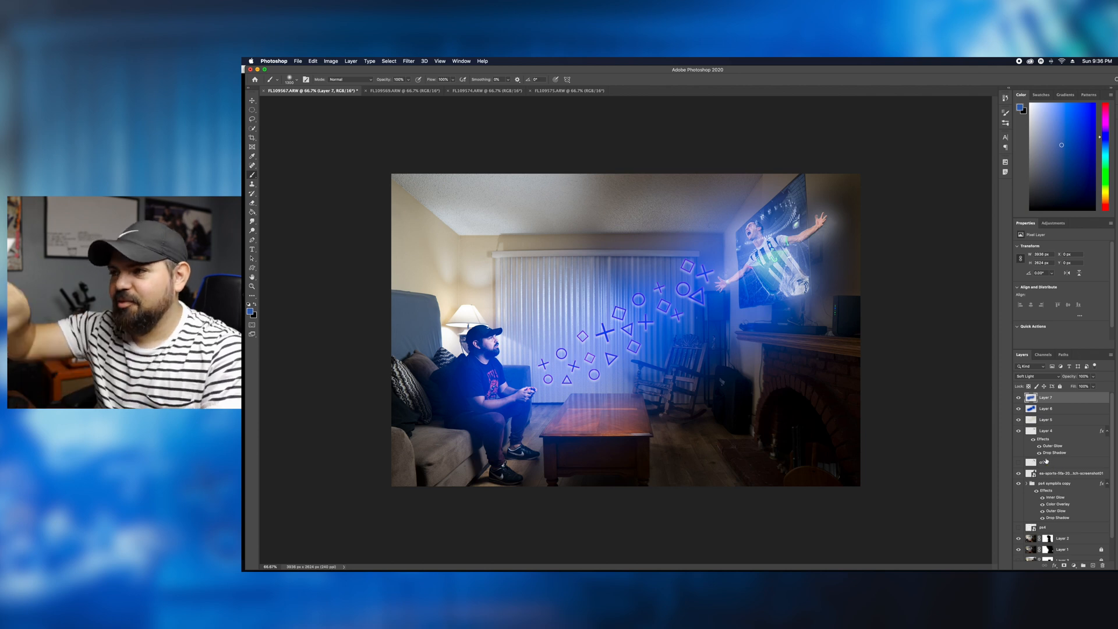
- Duplicate the PlayStation symbols group to the top of the layer stack, enlarged to about 117% and converted to a smart object
{"action": "left_click_drag", "start_coordinate": [1063, 484], "coordinate": [1049, 398]}
{"action": "left_click_drag", "start_coordinate": [680, 297], "coordinate": [719, 261]}
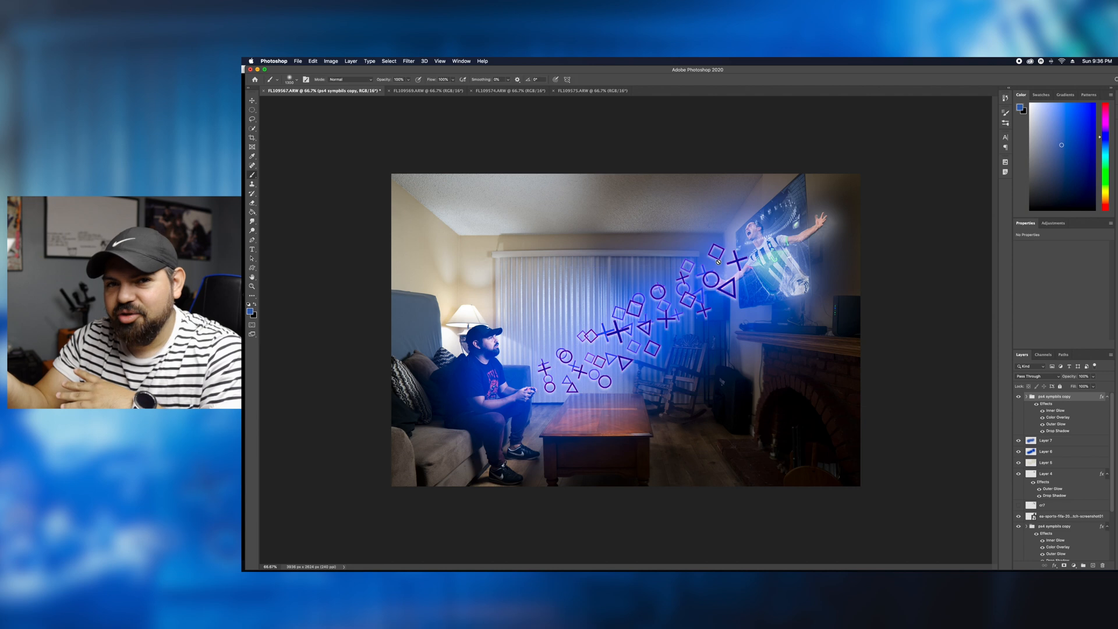
{"action": "key", "text": "super+t"}
{"action": "left_click_drag", "start_coordinate": [537, 393], "coordinate": [501, 419]}
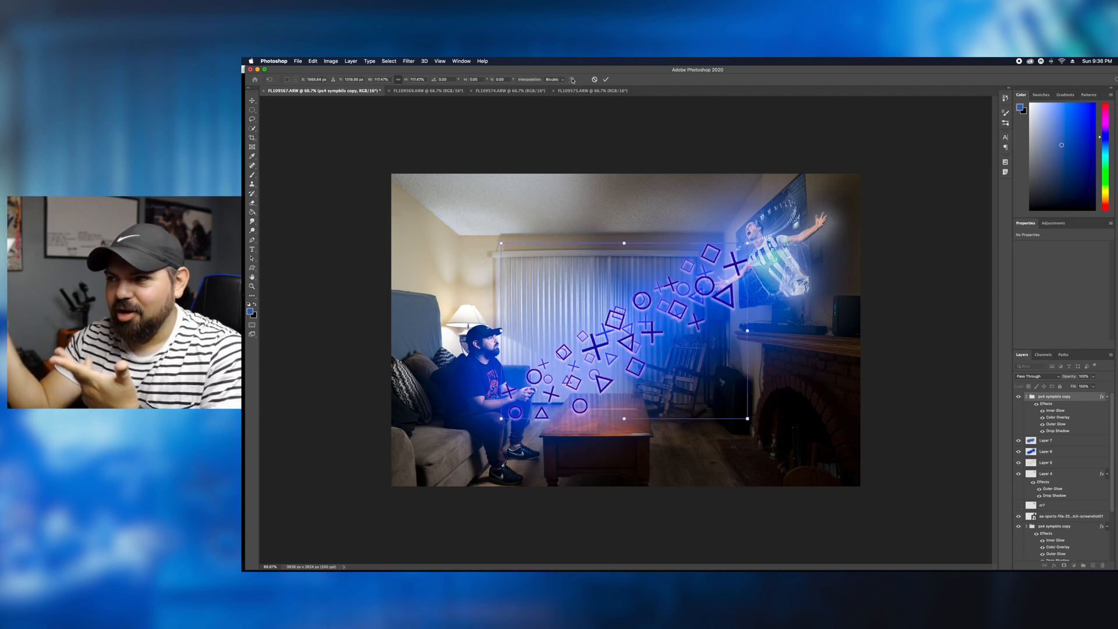
{"action": "key", "text": "Return"}
{"action": "key", "text": "super+t"}
{"action": "key", "text": "Return"}
{"action": "right_click", "coordinate": [1079, 399]}
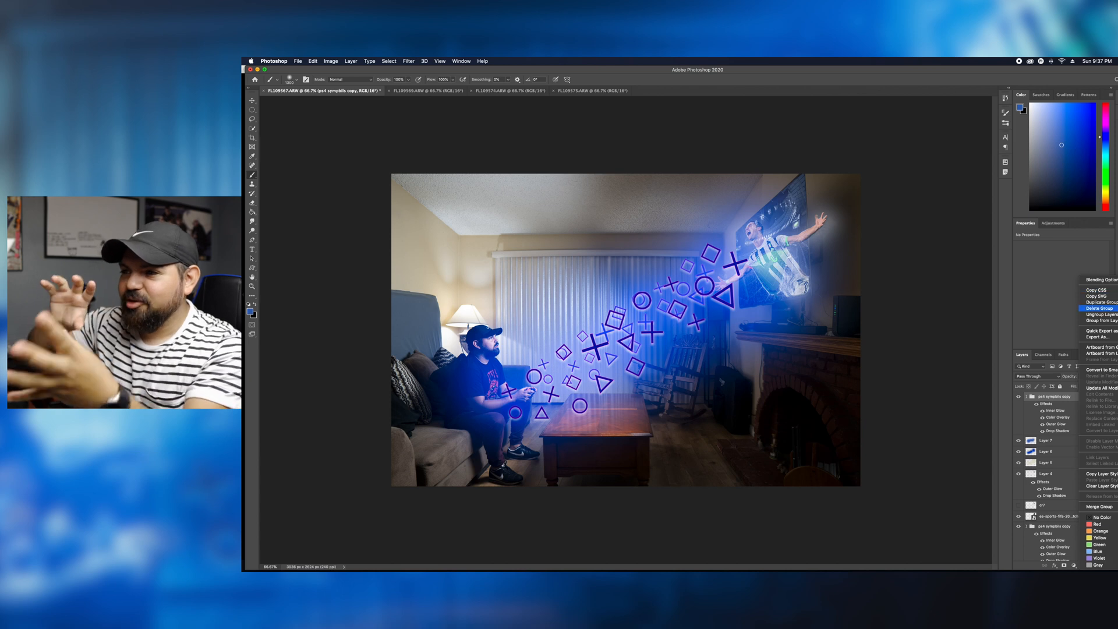
{"action": "left_click", "coordinate": [1099, 370]}
- Warp the enlarged symbols copy into a distorted stream running toward the TV, and set its blend mode to Screen
{"action": "key", "text": "super+t"}
{"action": "left_click", "coordinate": [548, 80]}
{"action": "left_click_drag", "start_coordinate": [611, 318], "coordinate": [728, 283]}
{"action": "key", "text": "super+z"}
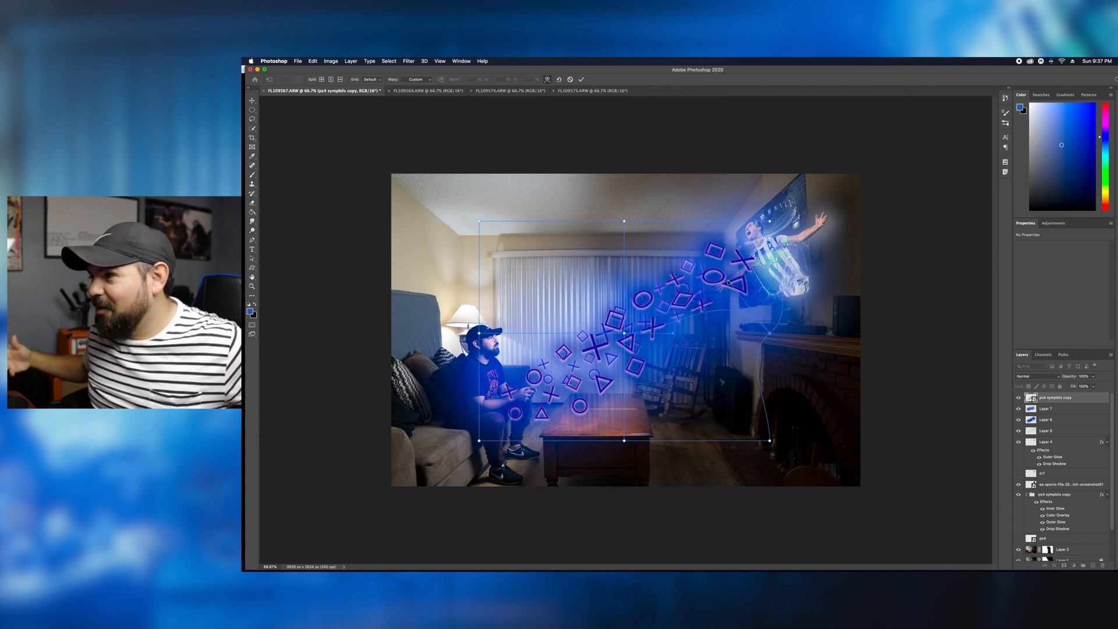
{"action": "left_click_drag", "start_coordinate": [624, 221], "coordinate": [683, 260]}
{"action": "left_click_drag", "start_coordinate": [618, 391], "coordinate": [589, 376]}
{"action": "left_click_drag", "start_coordinate": [484, 282], "coordinate": [526, 278]}
{"action": "left_click_drag", "start_coordinate": [555, 445], "coordinate": [562, 428]}
{"action": "left_click_drag", "start_coordinate": [684, 261], "coordinate": [686, 270]}
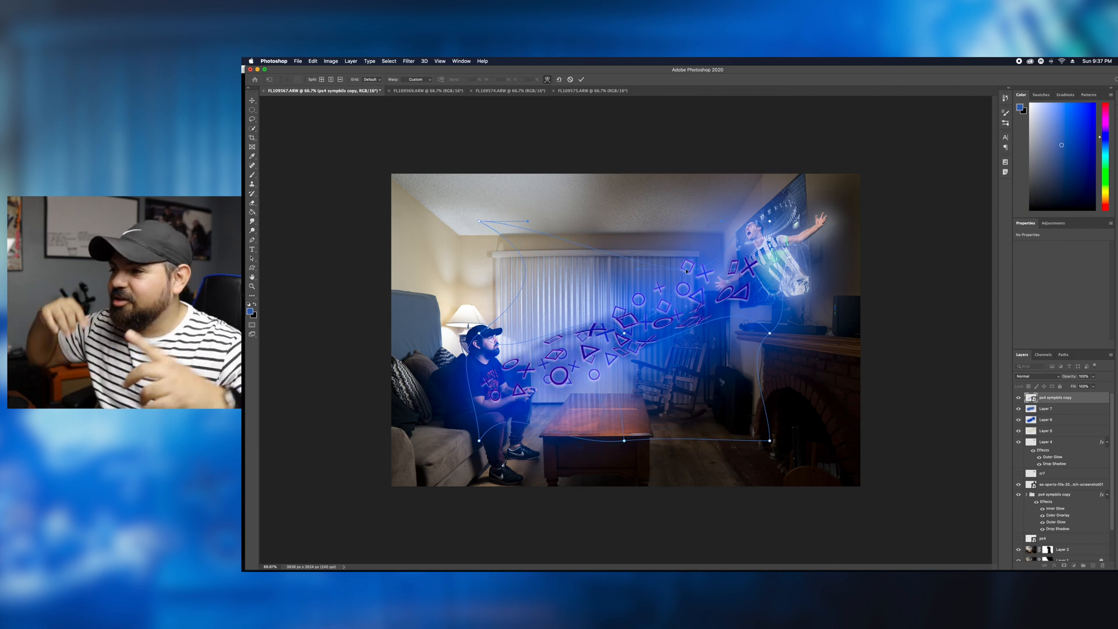
{"action": "key", "text": "Return"}
{"action": "left_click", "coordinate": [1045, 376]}
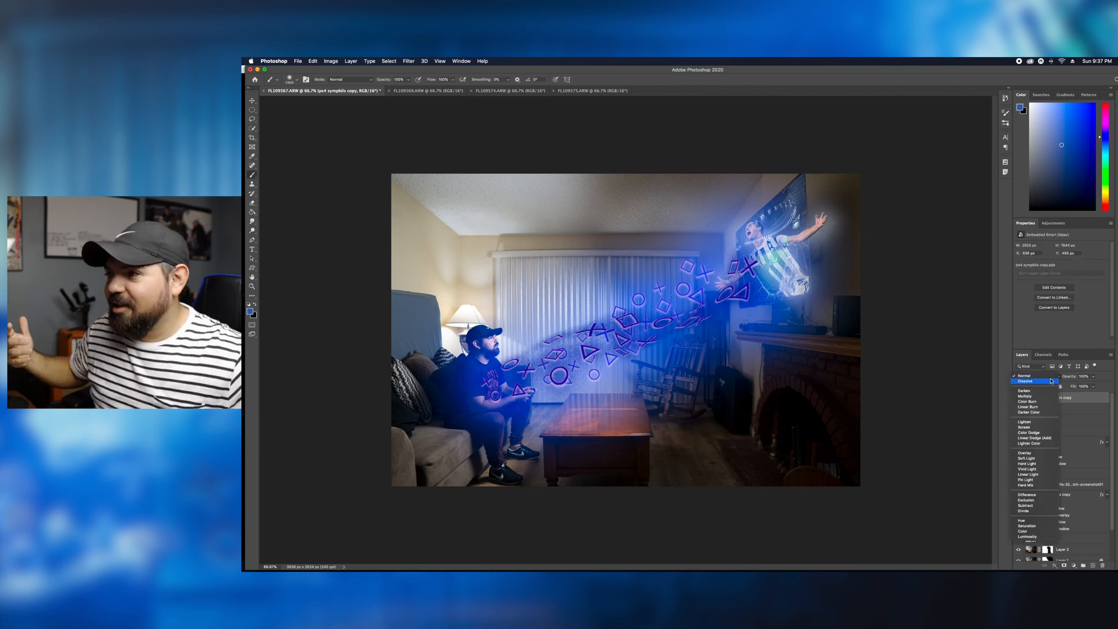
{"action": "left_click", "coordinate": [1042, 430]}
- Add another copy of the symbols group on top as a smart object, and shift it slightly up and to the left
{"action": "left_click_drag", "start_coordinate": [1055, 494], "coordinate": [1062, 397]}
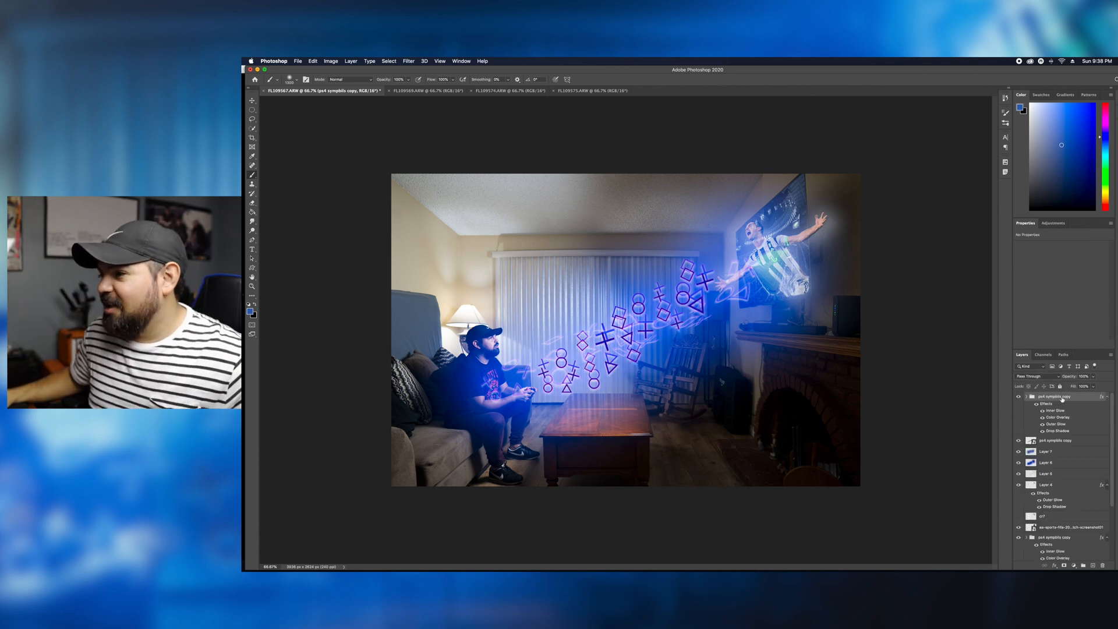
{"action": "right_click", "coordinate": [1080, 397]}
{"action": "left_click", "coordinate": [1101, 370]}
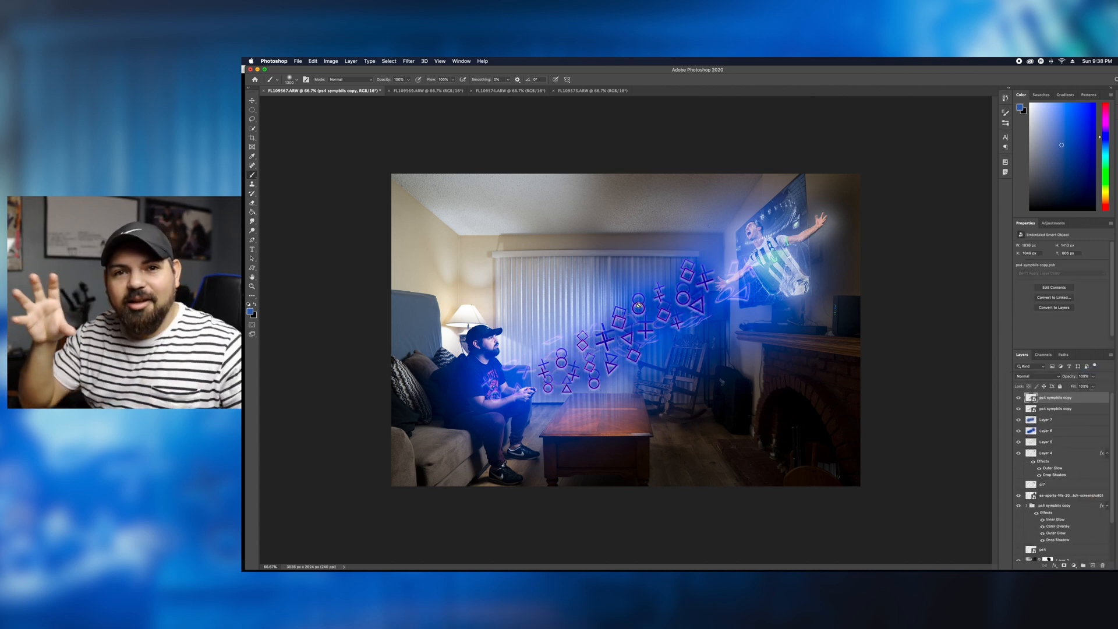
{"action": "left_click", "coordinate": [1055, 409]}
{"action": "left_click", "coordinate": [1054, 398]}
{"action": "key", "text": "super+t"}
{"action": "left_click_drag", "start_coordinate": [611, 333], "coordinate": [605, 318]}
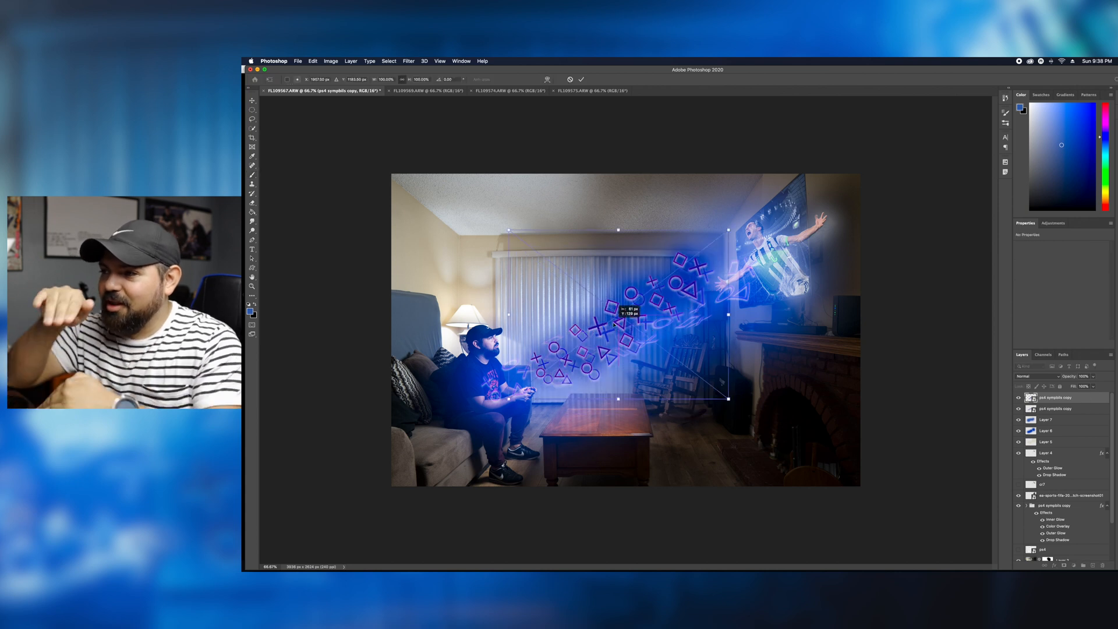
{"action": "key", "text": "Return"}
{"action": "left_click", "coordinate": [1018, 397]}
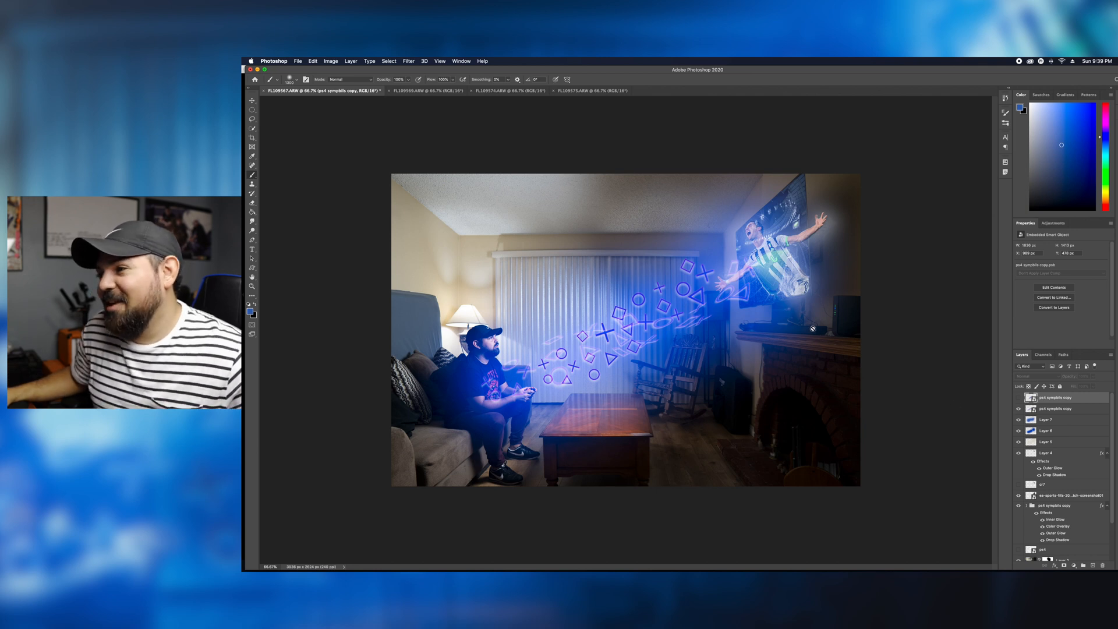
{"action": "left_click", "coordinate": [1018, 397]}
- Warp the second symbols copy into a wavy path between gamer and TV, and set its blend mode to Lighten
{"action": "key", "text": "super+t"}
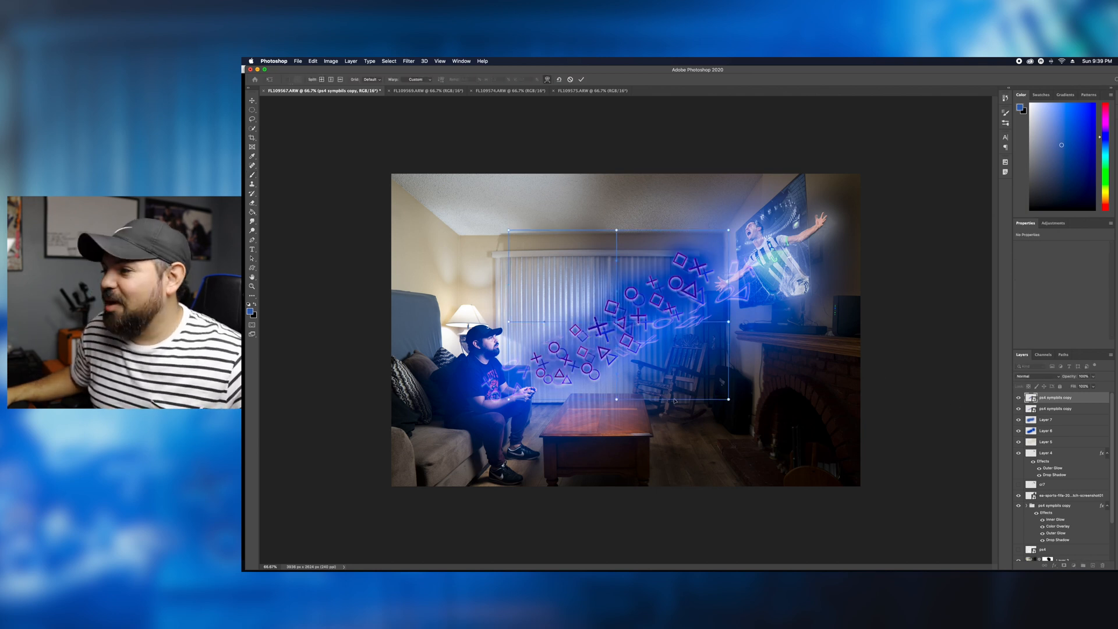
{"action": "left_click_drag", "start_coordinate": [675, 400], "coordinate": [663, 361]}
{"action": "left_click_drag", "start_coordinate": [670, 231], "coordinate": [665, 248]}
{"action": "left_click_drag", "start_coordinate": [671, 321], "coordinate": [661, 292]}
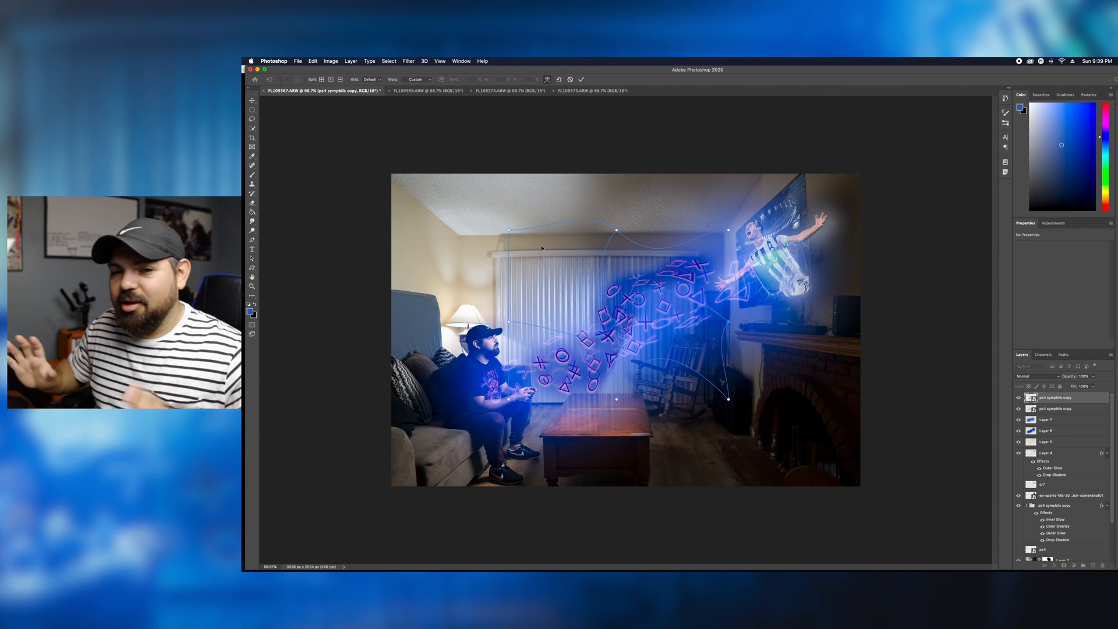
{"action": "left_click_drag", "start_coordinate": [559, 345], "coordinate": [554, 350]}
{"action": "left_click_drag", "start_coordinate": [616, 319], "coordinate": [610, 312]}
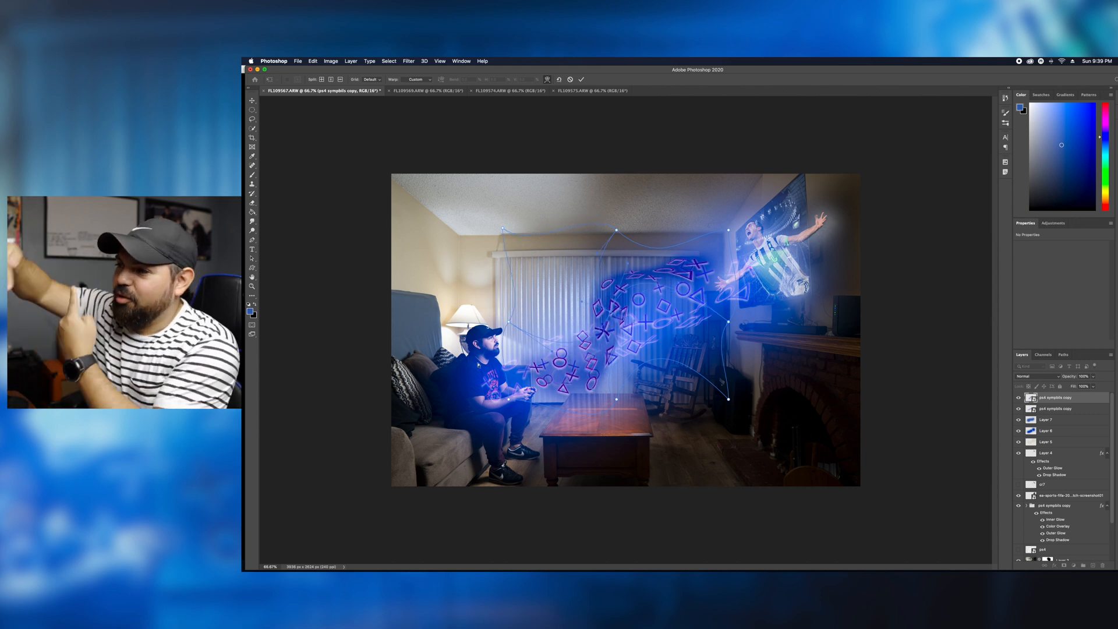
{"action": "left_click_drag", "start_coordinate": [661, 248], "coordinate": [657, 258]}
{"action": "key", "text": "Return"}
{"action": "left_click", "coordinate": [1036, 376]}
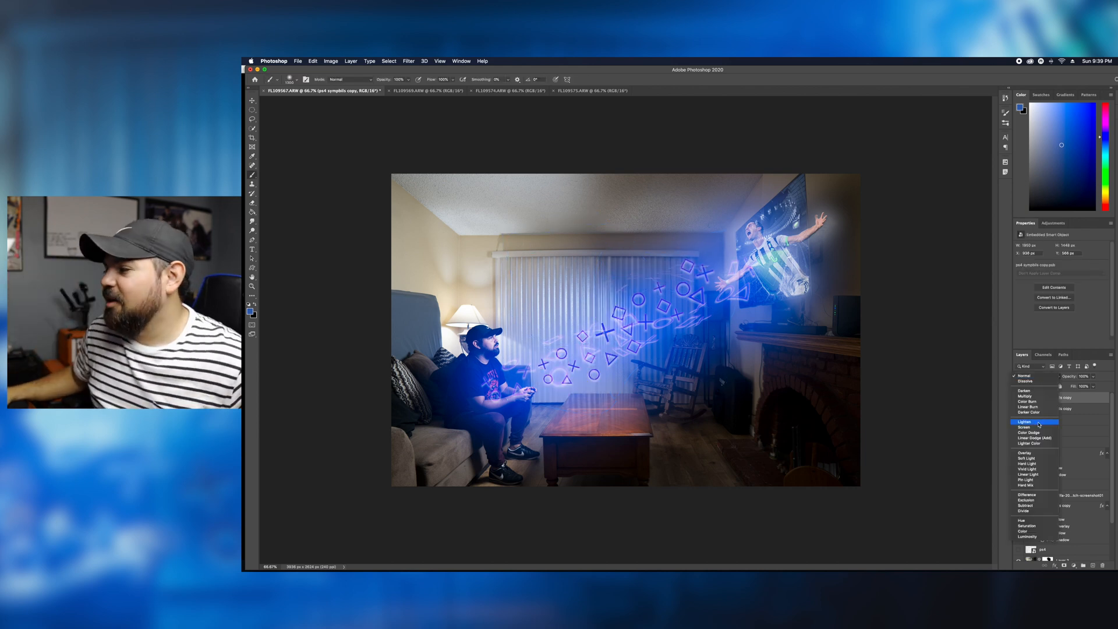
{"action": "left_click", "coordinate": [1039, 424]}
- Add a third copy of the symbols group on top as a smart object, and hide the original symbols group
{"action": "scroll", "coordinate": [1066, 475], "scroll_direction": "down", "scroll_amount": 5}
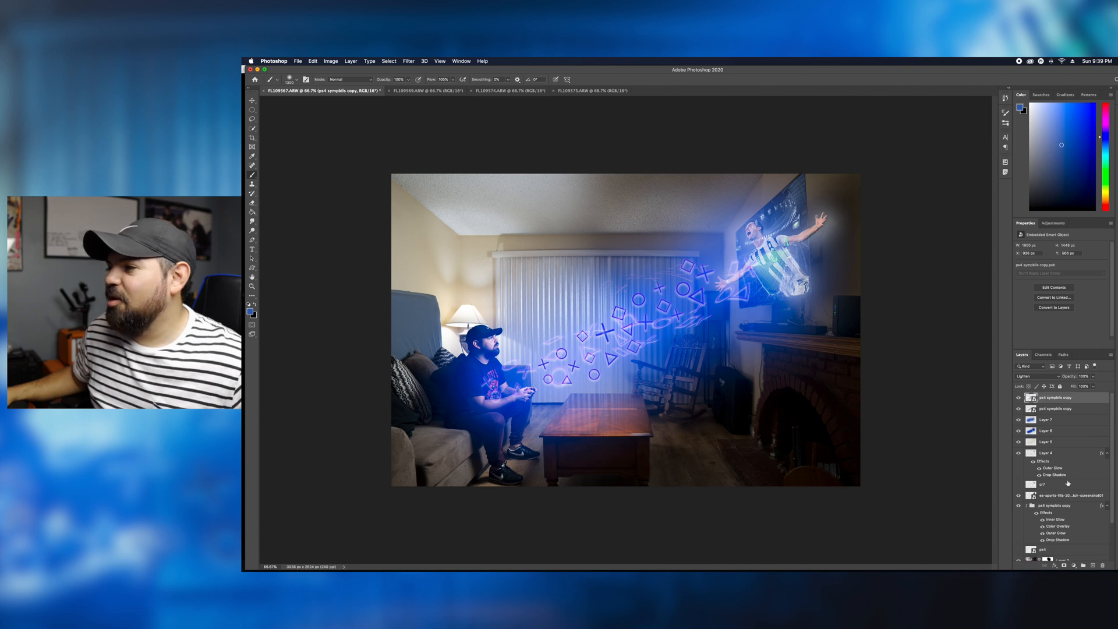
{"action": "scroll", "coordinate": [1066, 475], "scroll_direction": "up", "scroll_amount": 5}
{"action": "scroll", "coordinate": [1064, 454], "scroll_direction": "down", "scroll_amount": 5}
{"action": "scroll", "coordinate": [1063, 448], "scroll_direction": "up", "scroll_amount": 5}
{"action": "key", "text": "super+v"}
{"action": "right_click", "coordinate": [1072, 397]}
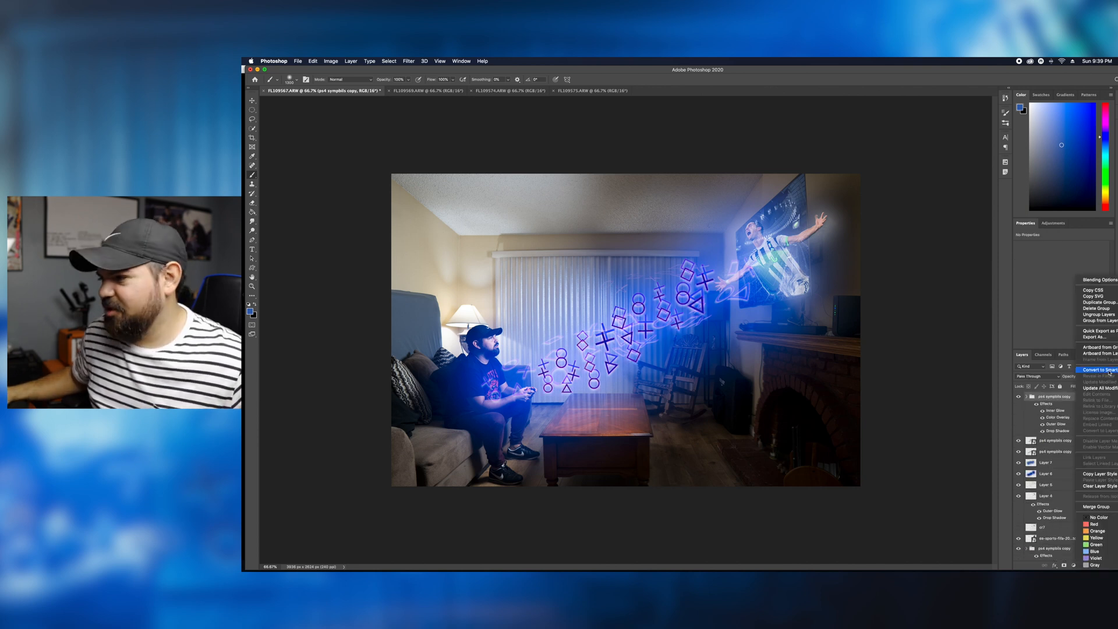
{"action": "left_click", "coordinate": [1088, 371]}
{"action": "scroll", "coordinate": [1076, 437], "scroll_direction": "down", "scroll_amount": 5}
{"action": "left_click", "coordinate": [1019, 459]}
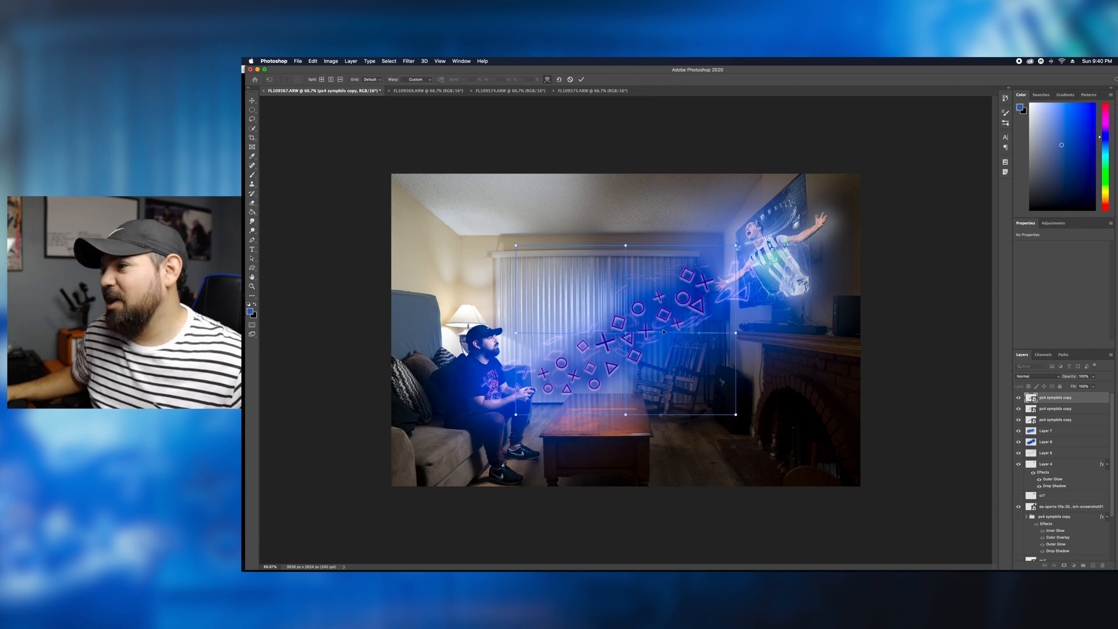
- Warp the third symbols copy so its symbols stretch toward the player's hand, and apply the transformation
{"action": "left_click_drag", "start_coordinate": [663, 331], "coordinate": [569, 344]}
{"action": "left_click_drag", "start_coordinate": [736, 246], "coordinate": [767, 236]}
{"action": "left_click_drag", "start_coordinate": [572, 343], "coordinate": [622, 327]}
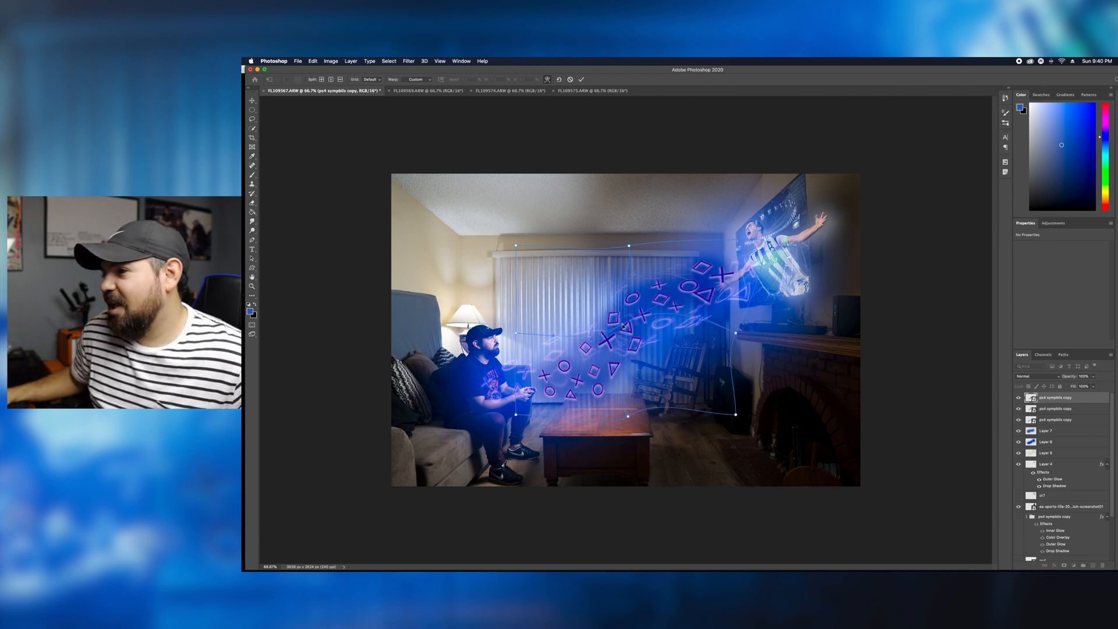
{"action": "key", "text": "Return"}
{"action": "key", "text": "b"}
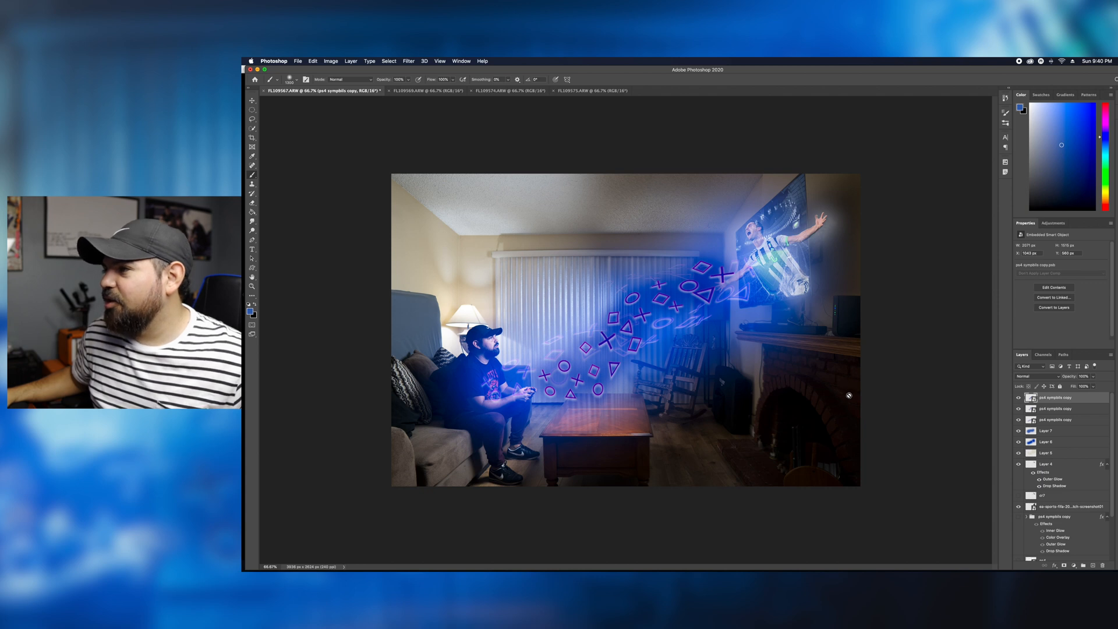
- Clone clean wall over the cables below the TV on Layer 2 with the Clone Stamp tool
{"action": "key", "text": "super+plus"}
{"action": "key", "text": "super+plus"}
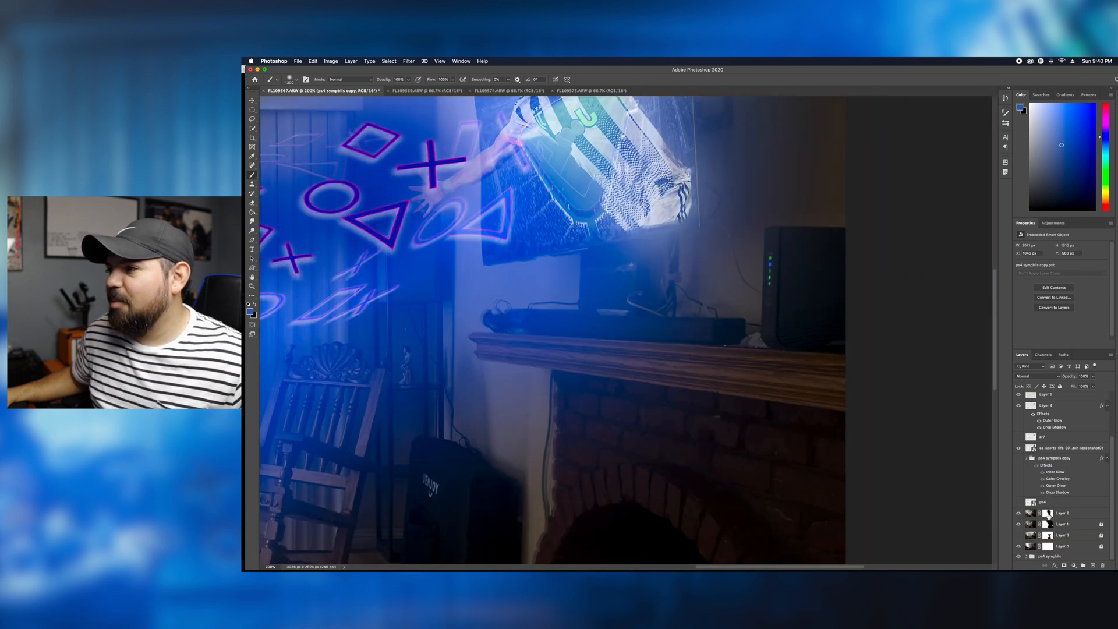
{"action": "left_click", "coordinate": [1063, 513]}
{"action": "left_click", "coordinate": [252, 184]}
{"action": "left_click", "coordinate": [273, 184]}
{"action": "left_click", "coordinate": [722, 257]}
{"action": "left_click", "coordinate": [751, 222]}
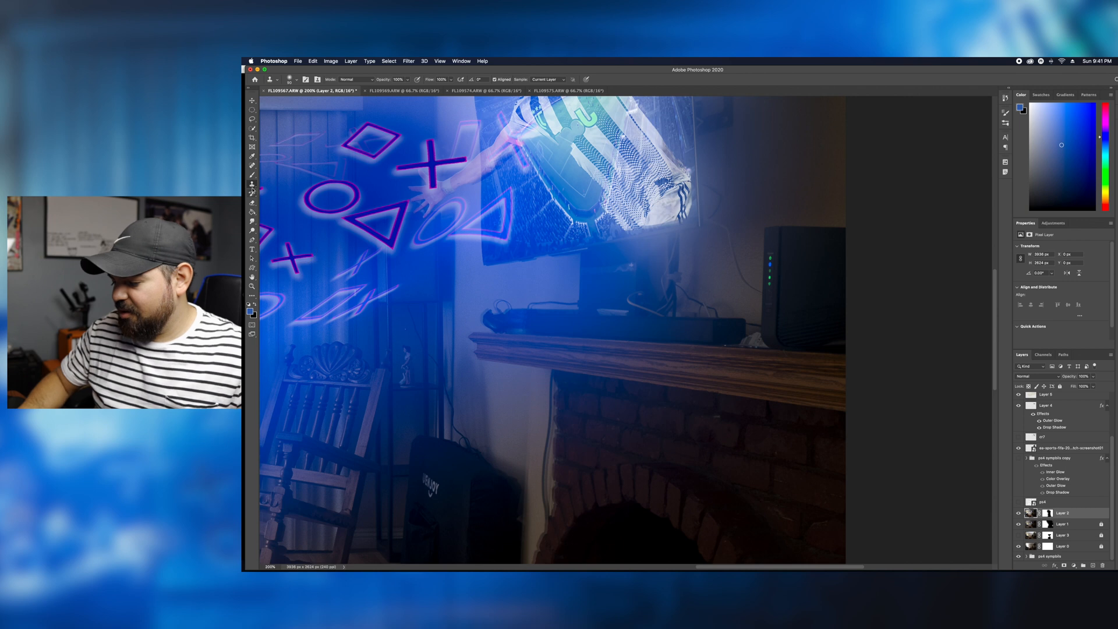
- Paint out the cable clutter above the right end of the soundbar with the Spot Healing Brush on Layer 2
{"action": "left_click", "coordinate": [252, 165]}
{"action": "left_click", "coordinate": [285, 166]}
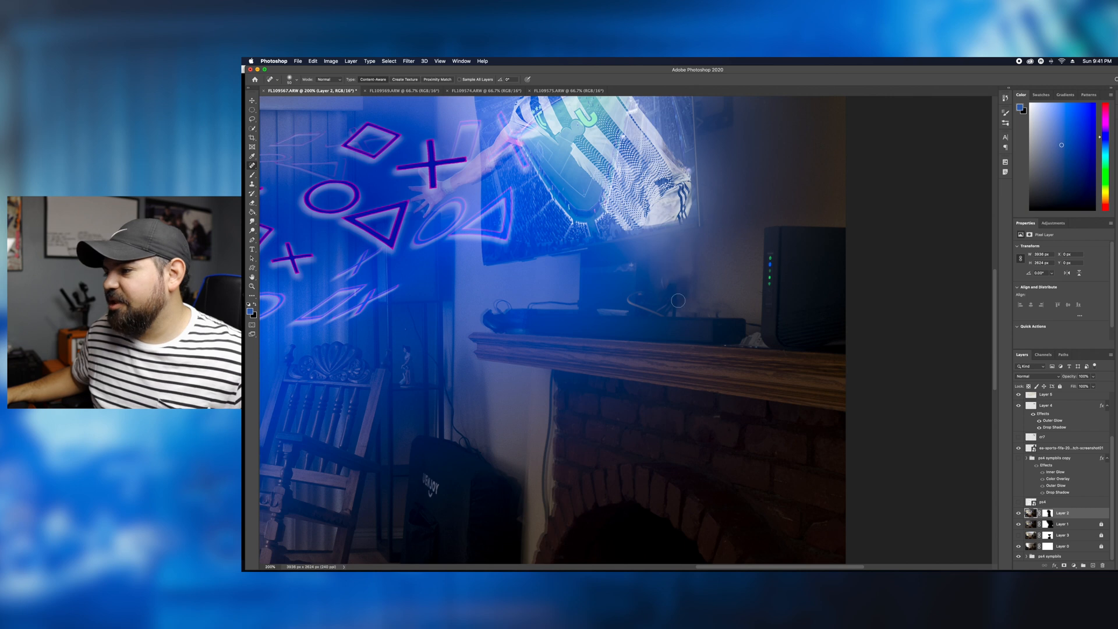
{"action": "left_click_drag", "start_coordinate": [669, 288], "coordinate": [730, 311]}
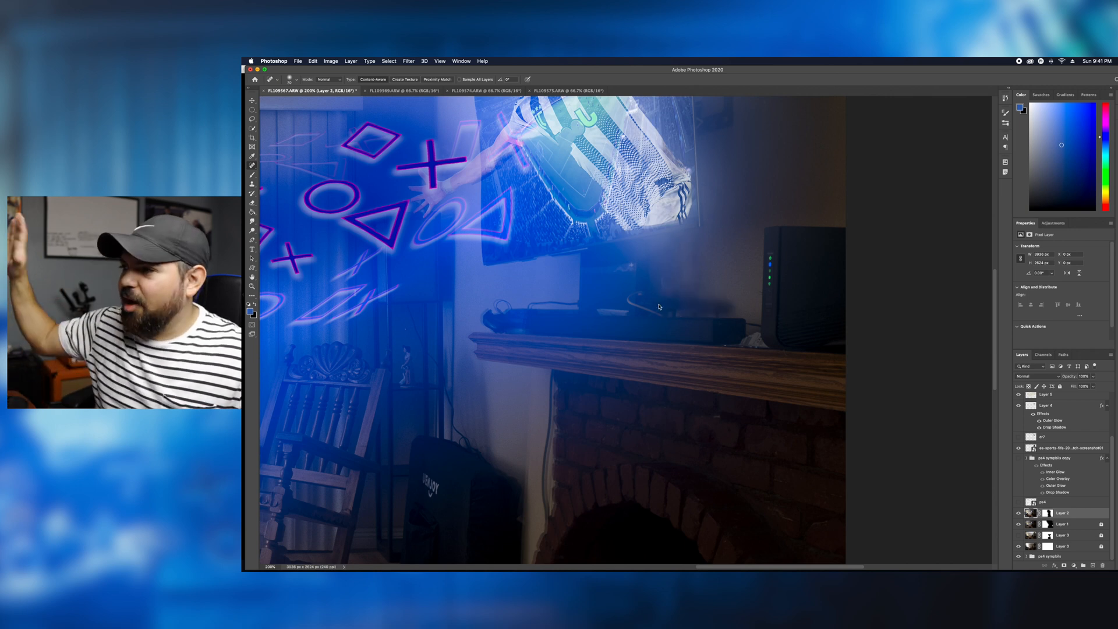
{"action": "key", "text": "super+equal"}
{"action": "key", "text": "super+equal"}
{"action": "key", "text": "super+equal"}
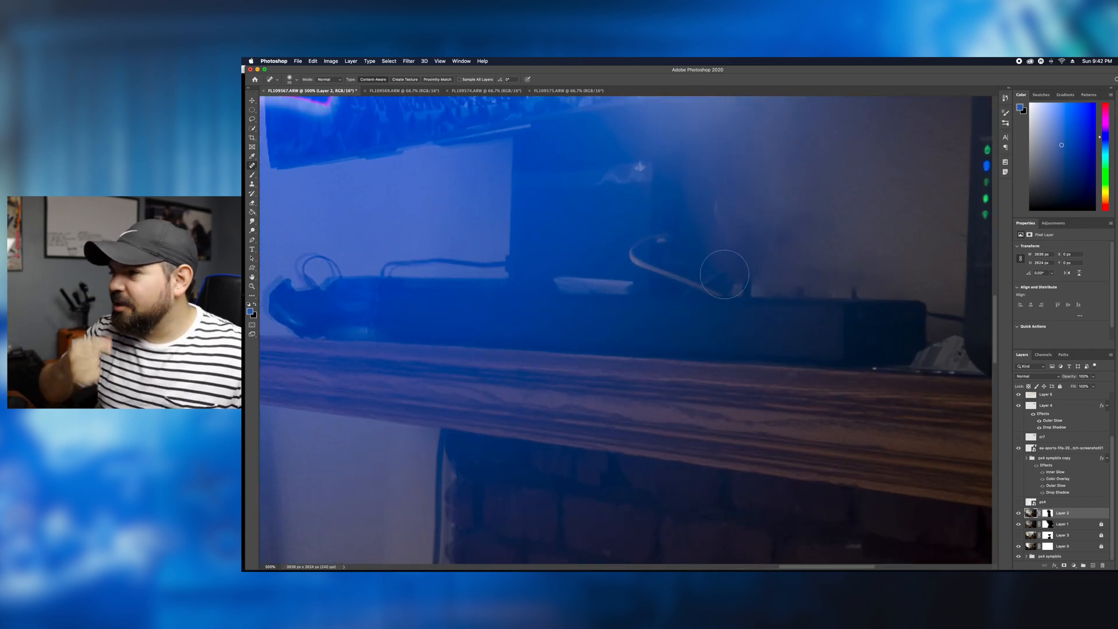
- Remove the router on the mantel by patching it with clean wall from above using the Patch tool, and clear the selection
{"action": "key", "text": "super+minus"}
{"action": "key", "text": "super+minus"}
{"action": "key", "text": "super+minus"}
{"action": "left_click", "coordinate": [252, 166]}
{"action": "left_click", "coordinate": [286, 180]}
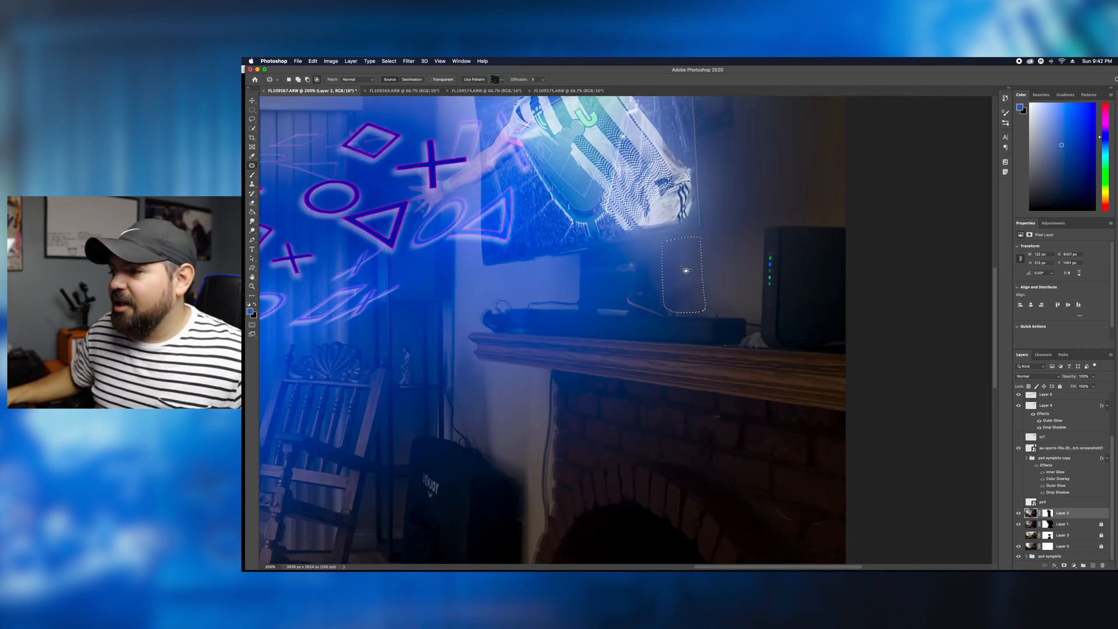
{"action": "scroll", "coordinate": [749, 231], "scroll_direction": "right", "scroll_amount": 3}
{"action": "left_click_drag", "start_coordinate": [691, 222], "coordinate": [693, 316]}
{"action": "left_click_drag", "start_coordinate": [704, 224], "coordinate": [692, 222]}
{"action": "left_click_drag", "start_coordinate": [728, 268], "coordinate": [725, 164]}
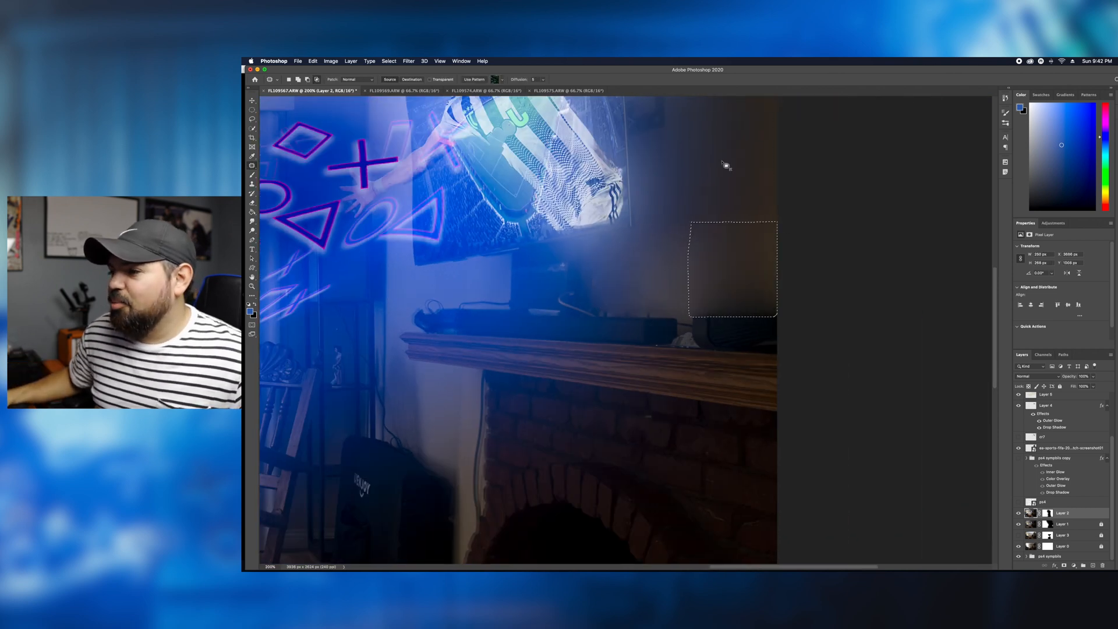
{"action": "left_click_drag", "start_coordinate": [694, 318], "coordinate": [699, 314]}
{"action": "left_click_drag", "start_coordinate": [736, 329], "coordinate": [724, 255]}
{"action": "key", "text": "super+d"}
- Try to blend the patched wall above the mantel's right end with the Healing Brush, and undo the stroke
{"action": "left_click", "coordinate": [252, 166]}
{"action": "left_click", "coordinate": [286, 171]}
{"action": "left_click", "coordinate": [780, 304]}
{"action": "left_click", "coordinate": [754, 222]}
{"action": "left_click", "coordinate": [741, 230], "text": "alt"}
{"action": "left_click_drag", "start_coordinate": [742, 312], "coordinate": [718, 316]}
{"action": "key", "text": "super+z"}
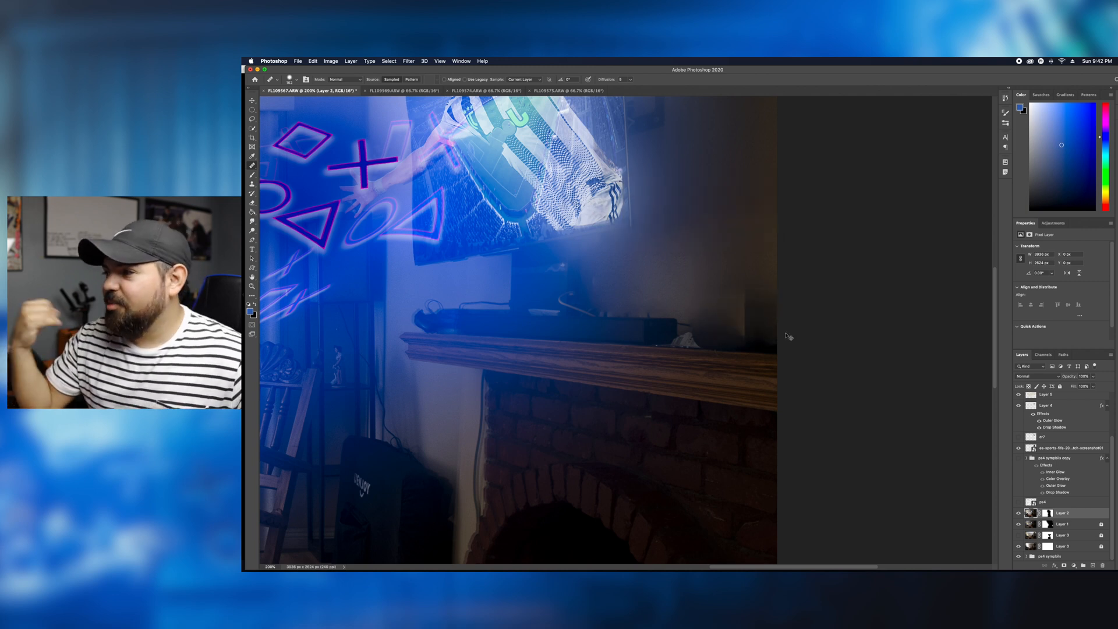
- Try to fix the dark area above the mantel's right end with Content-Aware Move, and clear the selection
{"action": "key", "text": "super+minus"}
{"action": "key", "text": "super+minus"}
{"action": "key", "text": "super+plus"}
{"action": "key", "text": "super+plus"}
{"action": "left_click_drag", "start_coordinate": [844, 315], "coordinate": [321, 370]}
{"action": "left_click", "coordinate": [252, 165]}
{"action": "left_click", "coordinate": [286, 185]}
{"action": "mouse_move", "coordinate": [795, 351]}
{"action": "left_mouse_down"}
{"action": "mouse_move", "coordinate": [725, 385]}
{"action": "mouse_move", "coordinate": [803, 350]}
{"action": "left_mouse_up"}
{"action": "left_click_drag", "start_coordinate": [777, 378], "coordinate": [776, 283]}
{"action": "key", "text": "Escape"}
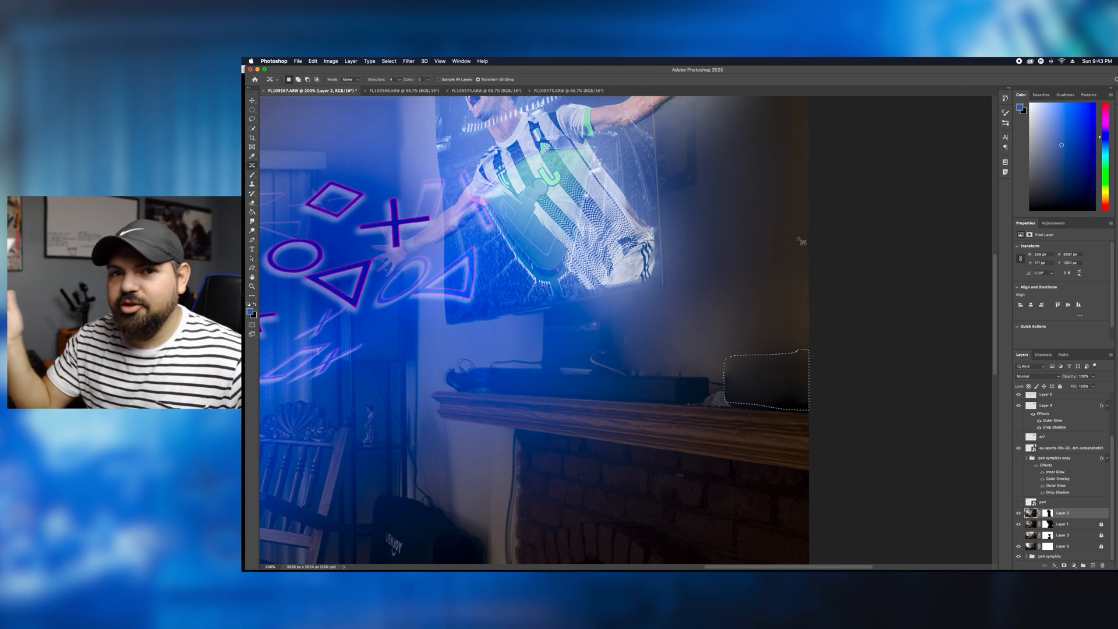
{"action": "left_click_drag", "start_coordinate": [753, 319], "coordinate": [752, 373]}
{"action": "key", "text": "Escape"}
{"action": "key", "text": "super+d"}
- Outline the dark area above the mantel's right end with the Patch tool and replace it with clean wall
{"action": "left_click", "coordinate": [252, 165]}
{"action": "left_click", "coordinate": [285, 179]}
{"action": "mouse_move", "coordinate": [814, 346]}
{"action": "left_mouse_down"}
{"action": "mouse_move", "coordinate": [721, 376]}
{"action": "mouse_move", "coordinate": [809, 392]}
{"action": "left_mouse_up"}
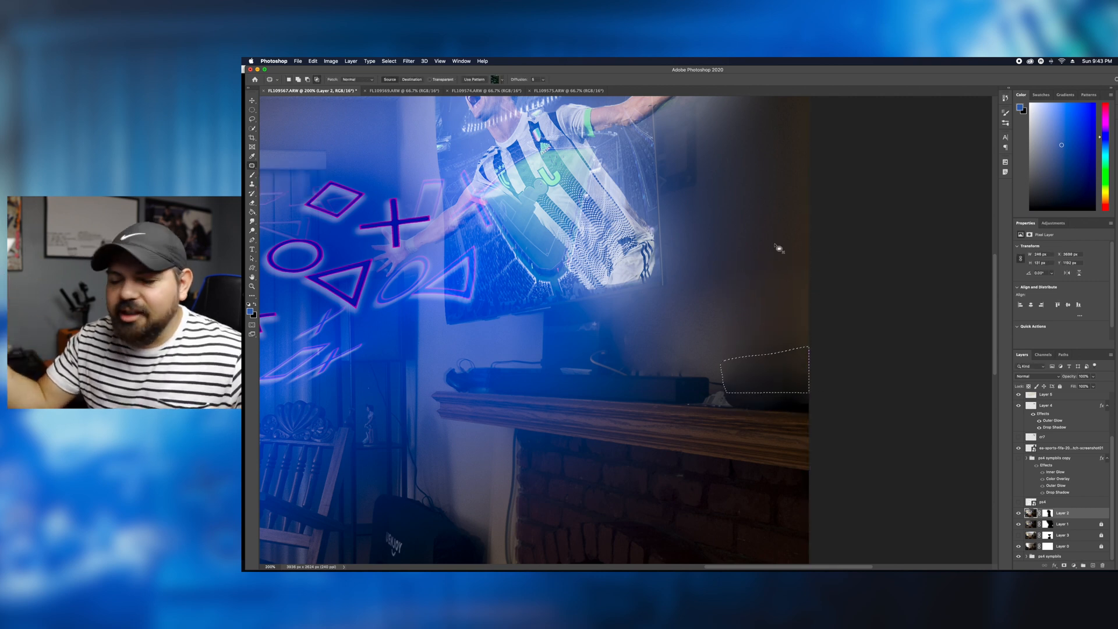
{"action": "key", "text": "super+minus"}
{"action": "key", "text": "super+minus"}
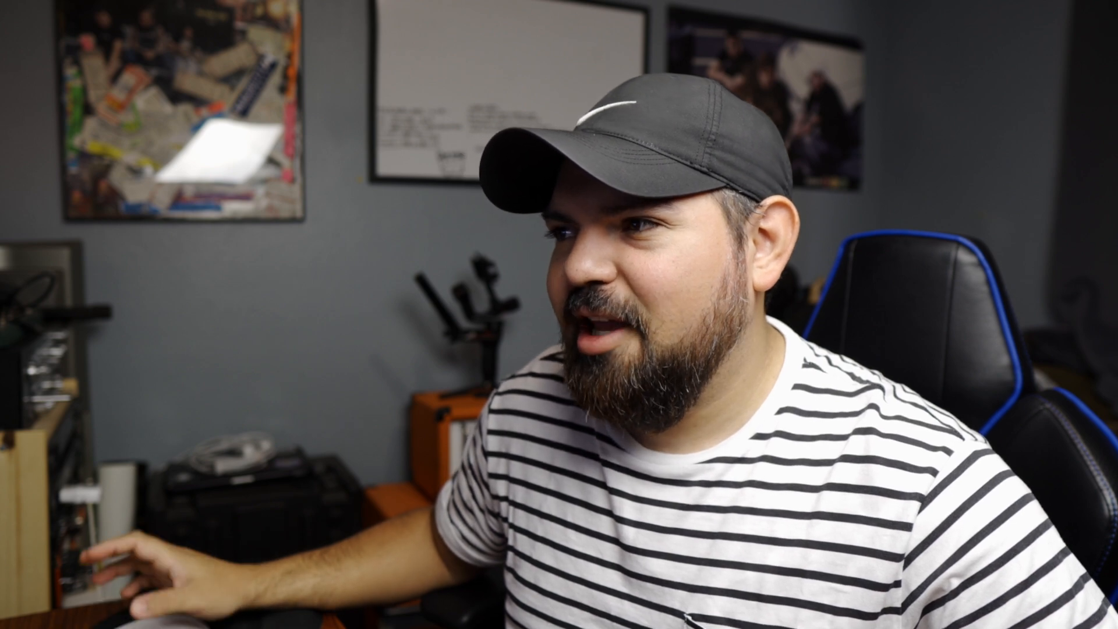
- Lower the tip spacing of the splatter brush for the particles on Layer 10
{"action": "scroll", "coordinate": [283, 149], "scroll_direction": "down", "scroll_amount": 5}
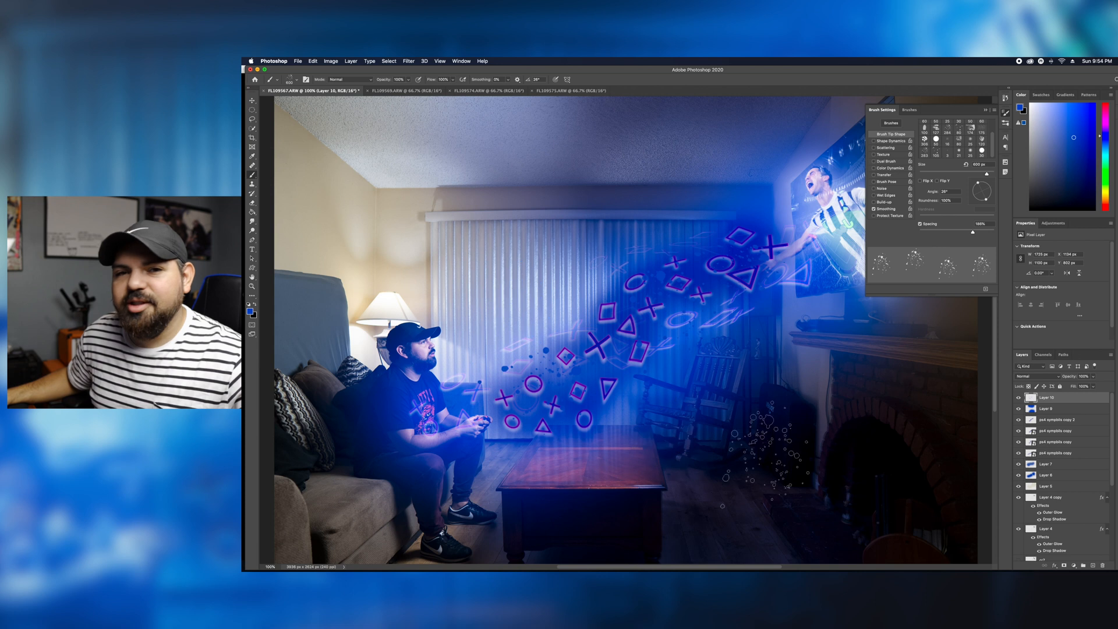
{"action": "left_click_drag", "start_coordinate": [973, 232], "coordinate": [920, 232]}
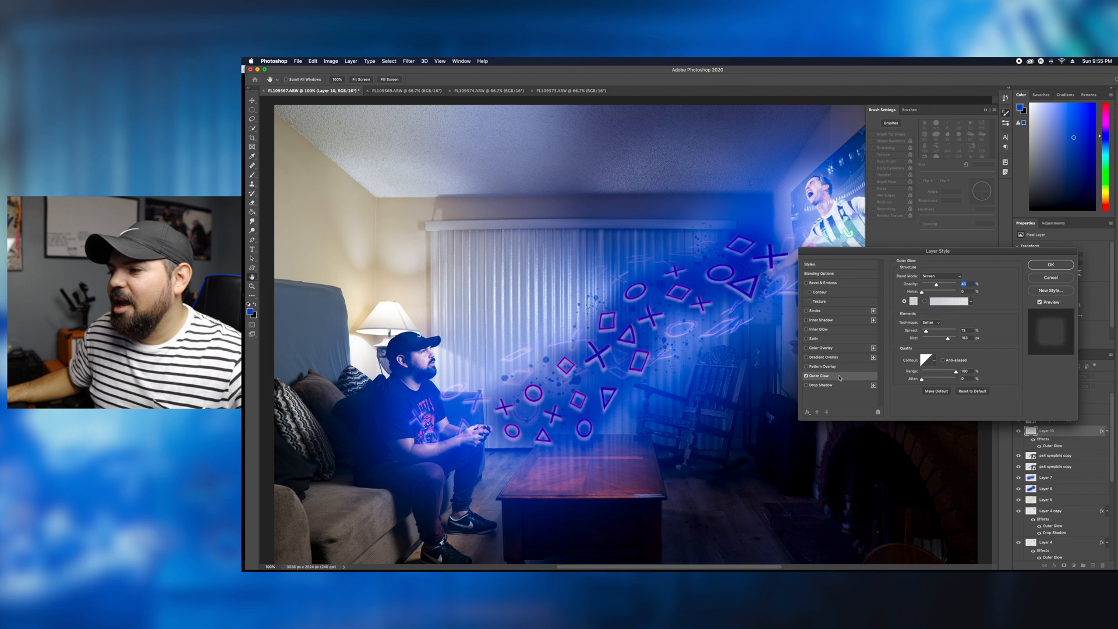
- Give the particle splatter an Outer Glow in Screen blend mode, and apply the layer style
{"action": "left_click", "coordinate": [940, 276]}
{"action": "left_click", "coordinate": [932, 276]}
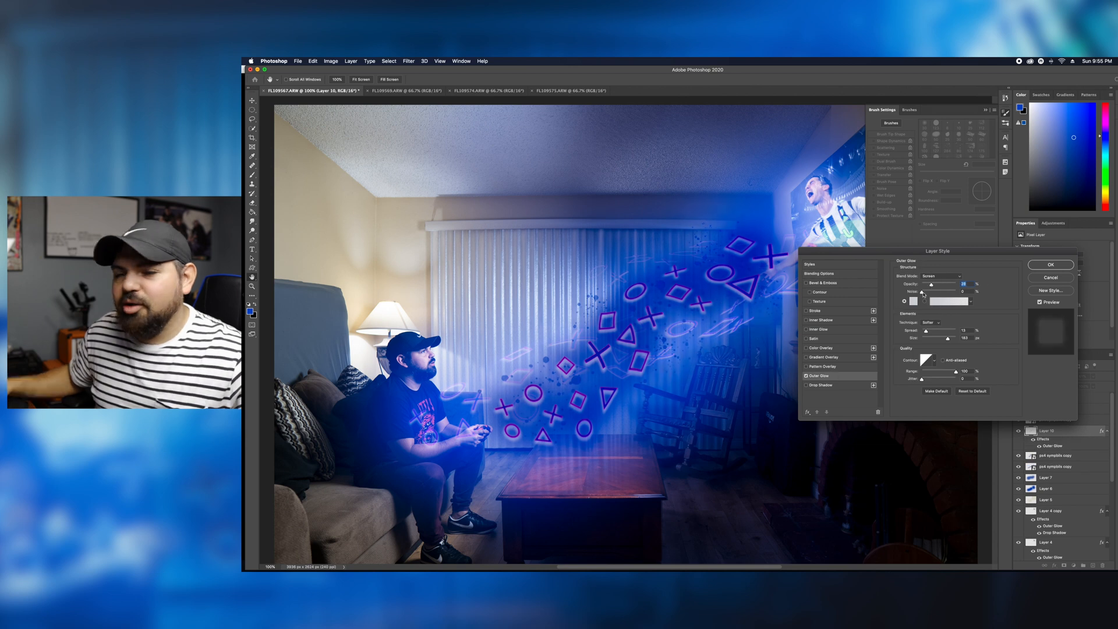
{"action": "left_click", "coordinate": [807, 356]}
{"action": "left_click", "coordinate": [806, 283]}
{"action": "key", "text": "Return"}
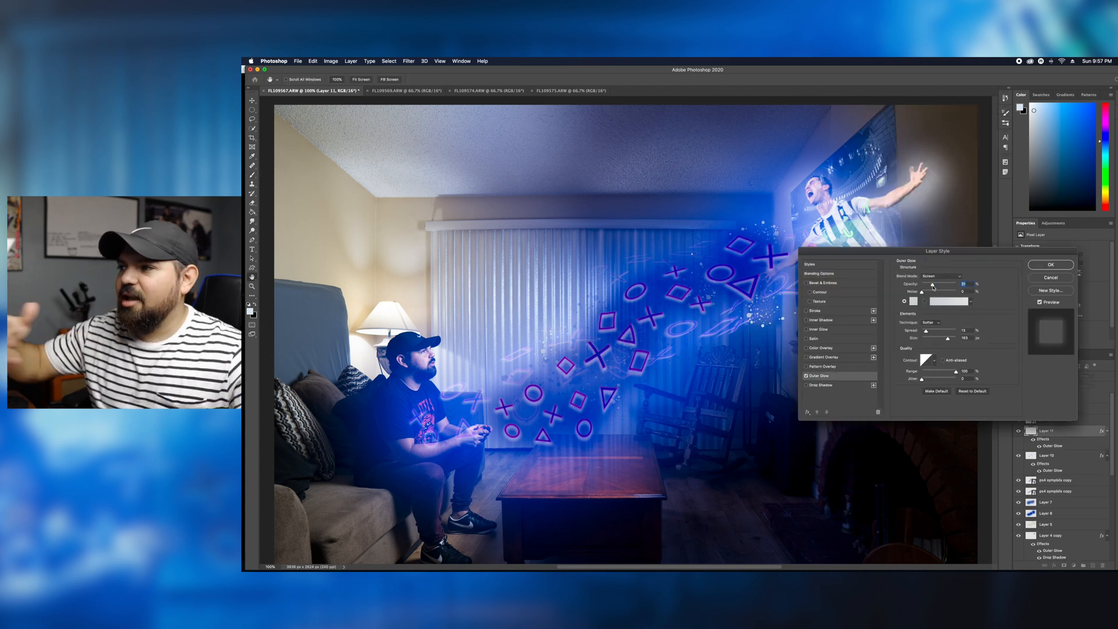
- Apply a Gaussian Blur to the bright particle splatter around the symbols
{"action": "left_click", "coordinate": [409, 61]}
{"action": "mouse_move", "coordinate": [454, 146]}
{"action": "left_click", "coordinate": [564, 174]}
{"action": "key", "text": "Return"}
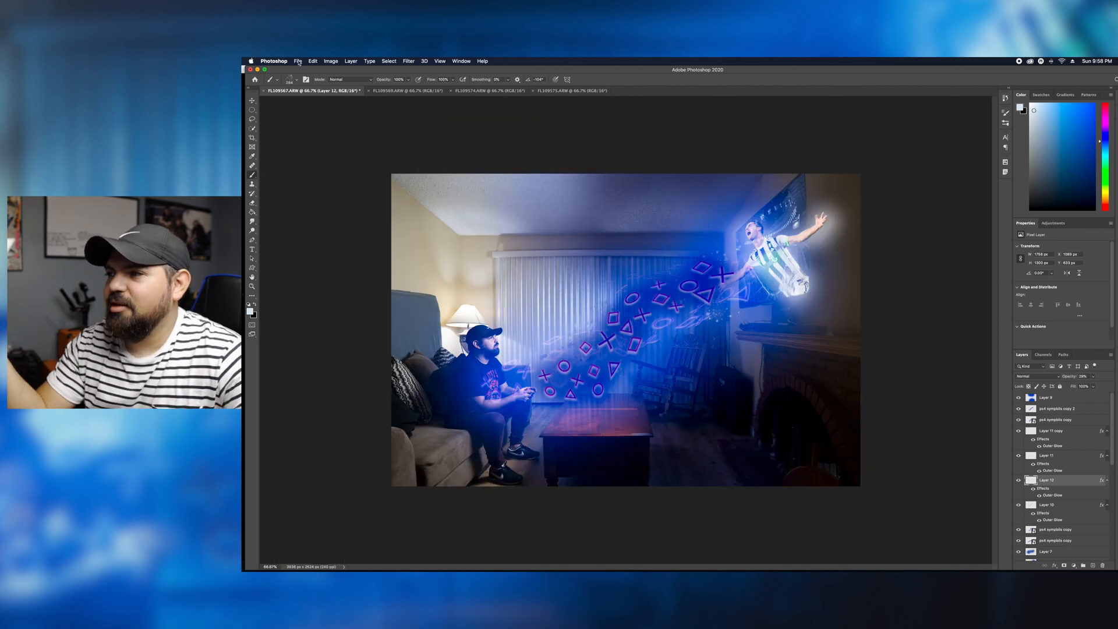
- Export the composite as a JPG at 100% quality and 100% scale, named fifa photo
{"action": "left_click", "coordinate": [298, 62]}
{"action": "mouse_move", "coordinate": [326, 156]}
{"action": "left_click", "coordinate": [431, 167]}
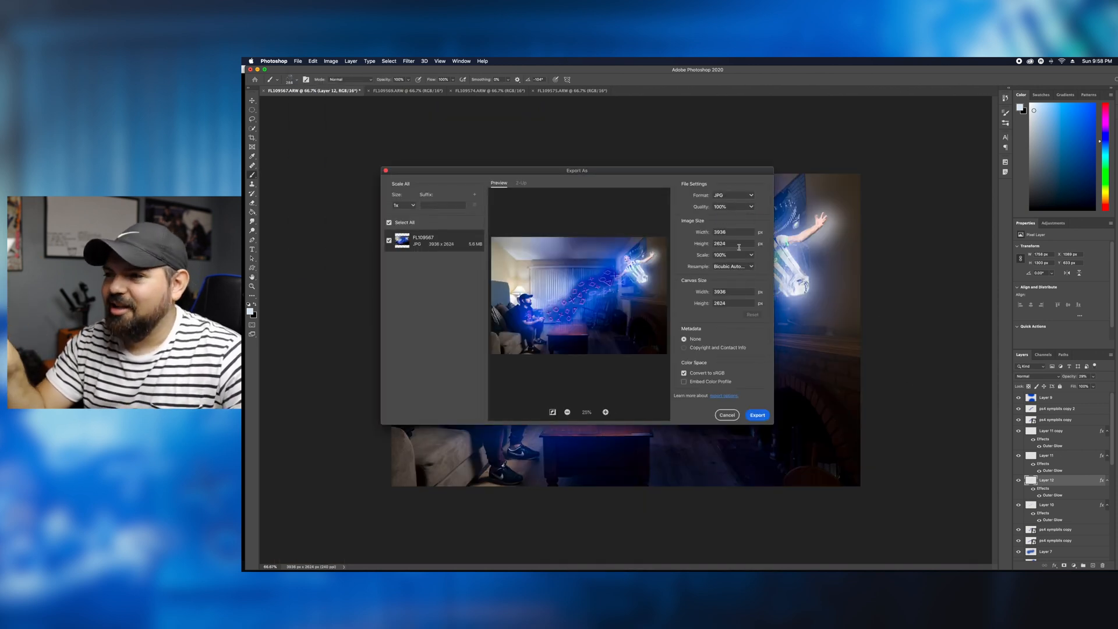
{"action": "left_click", "coordinate": [757, 415]}
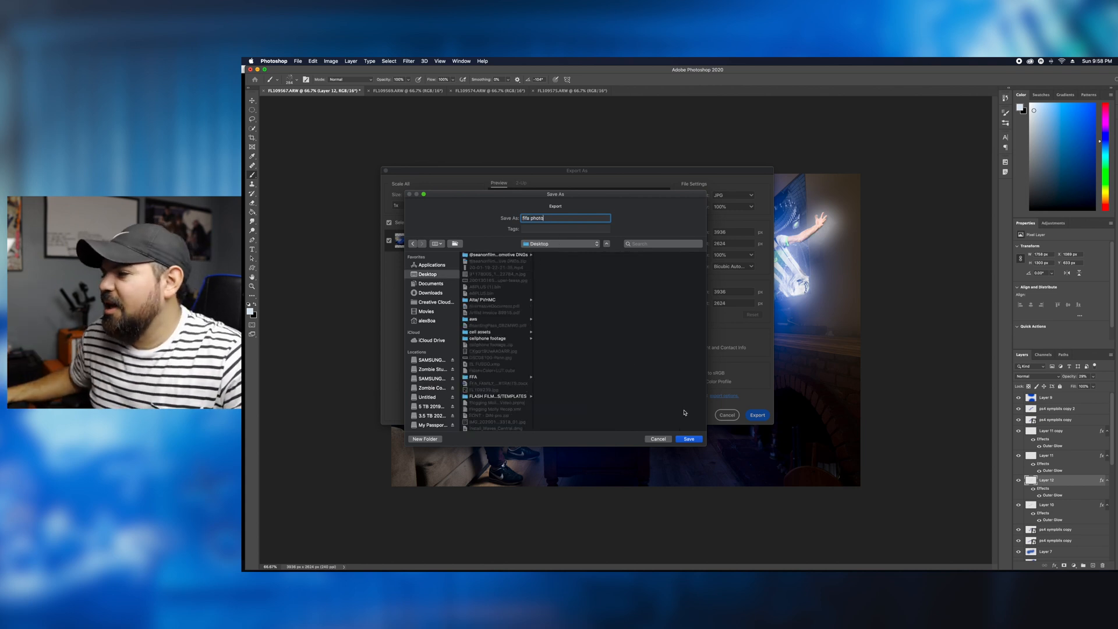
{"action": "scroll", "coordinate": [431, 349], "scroll_direction": "down", "scroll_amount": 1}
{"action": "scroll", "coordinate": [495, 349], "scroll_direction": "down", "scroll_amount": 10}
{"action": "left_click", "coordinate": [483, 312]}
{"action": "left_click", "coordinate": [689, 439]}
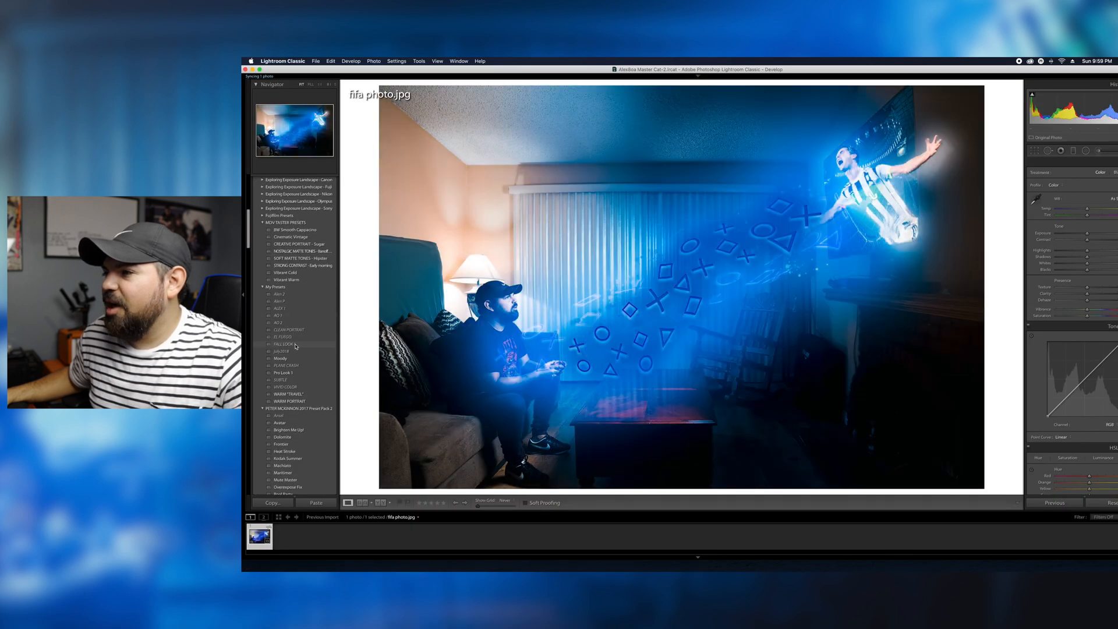
- In Lightroom Classic, apply the AO 2 preset to fifa photo.jpg and adjust the colour temperature
{"action": "scroll", "coordinate": [297, 355], "scroll_direction": "down", "scroll_amount": 5}
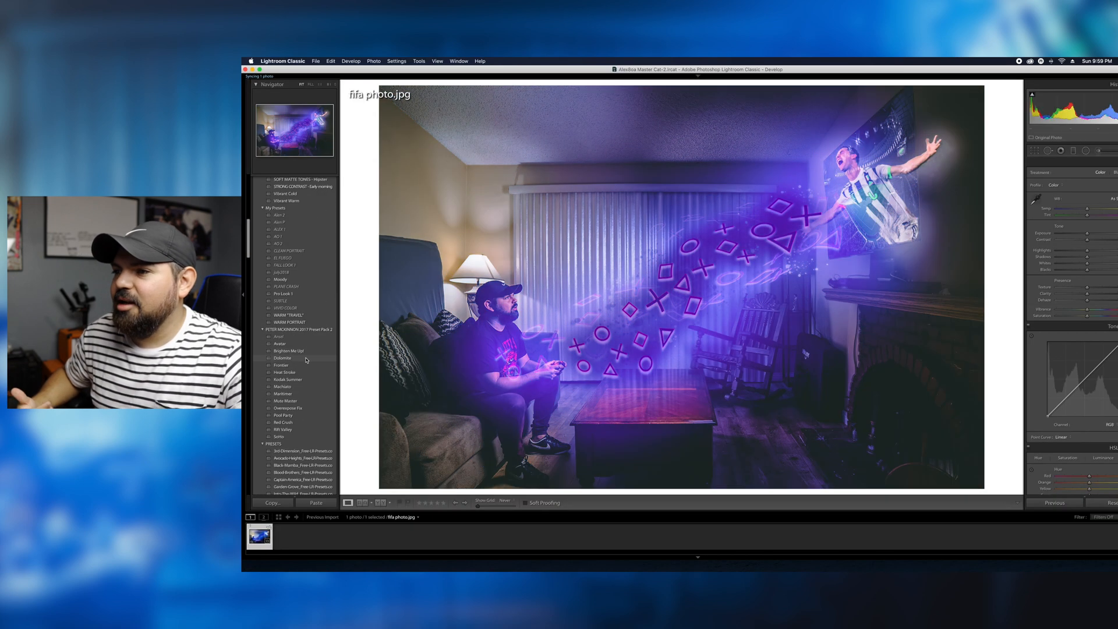
{"action": "scroll", "coordinate": [310, 385], "scroll_direction": "up", "scroll_amount": 4}
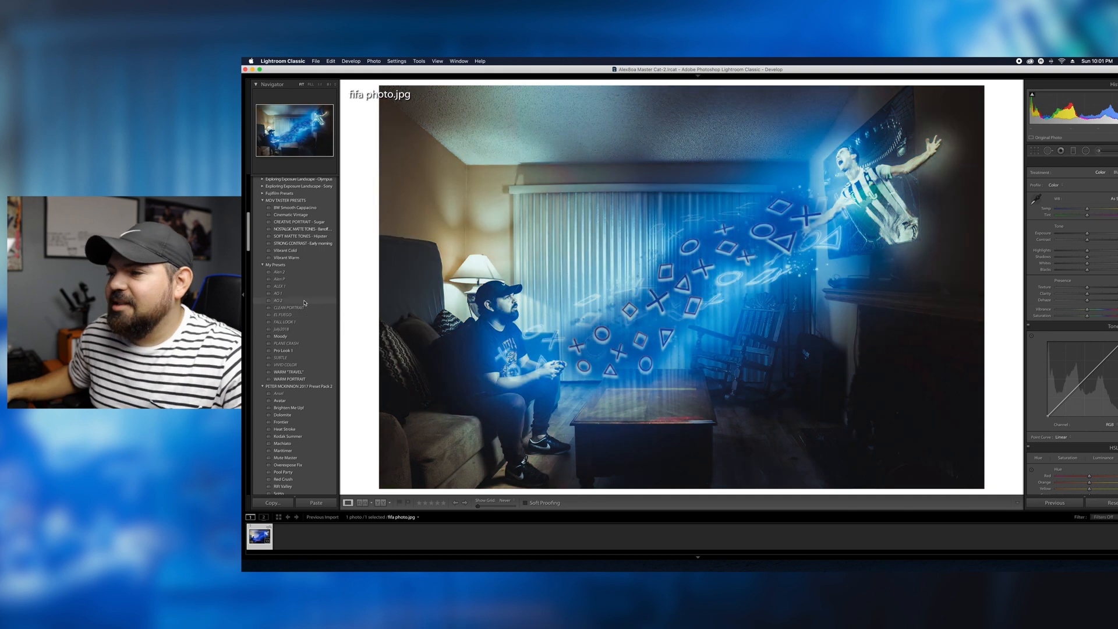
{"action": "left_click_drag", "start_coordinate": [1083, 210], "coordinate": [1083, 210]}
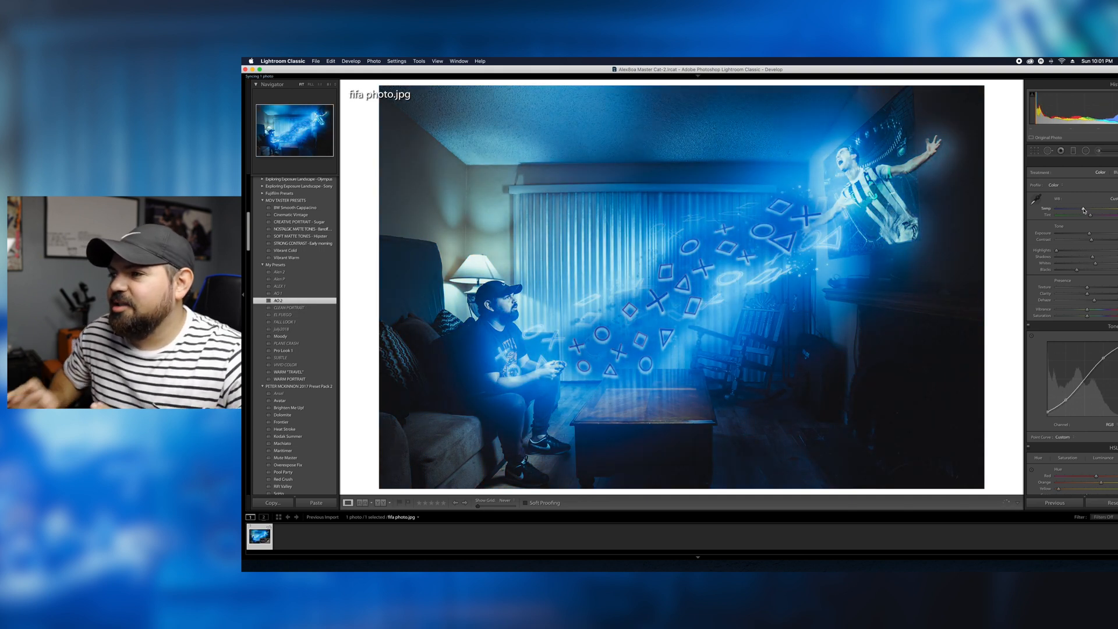
- Crop the photo to a 5:4 aspect ratio, keeping both the gamer and the soccer player in frame
{"action": "key", "text": "r"}
{"action": "left_click", "coordinate": [1106, 175]}
{"action": "left_click", "coordinate": [1102, 200]}
{"action": "mouse_move", "coordinate": [788, 238]}
{"action": "left_mouse_down"}
{"action": "mouse_move", "coordinate": [766, 238]}
{"action": "mouse_move", "coordinate": [775, 237]}
{"action": "left_mouse_up"}
{"action": "key", "text": "Return"}
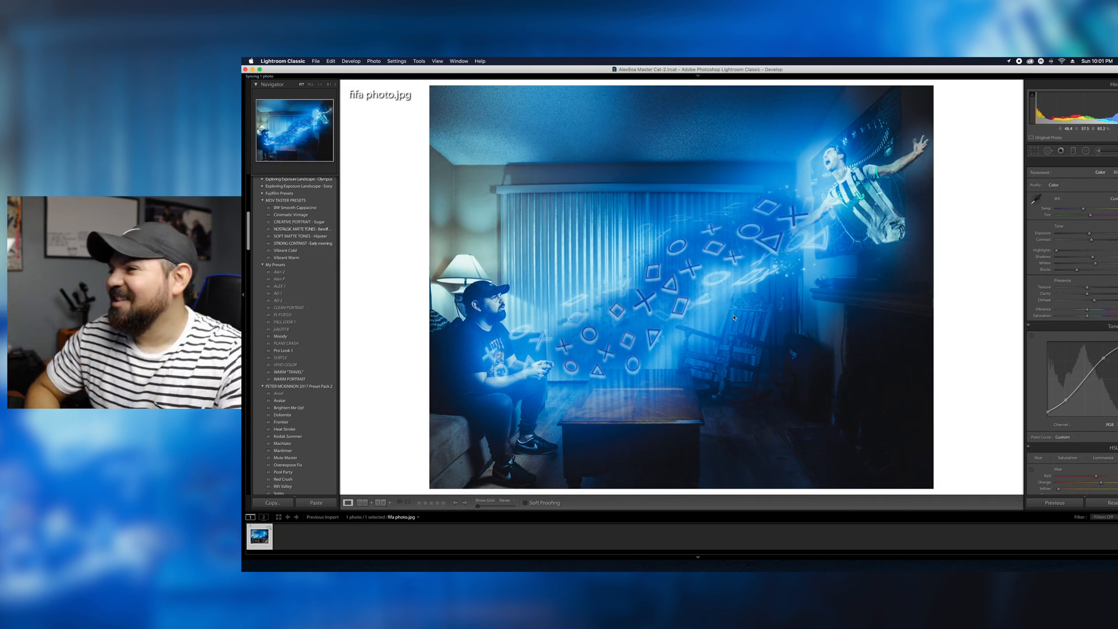
- Retouch the gamer locally with the Adjustment Brush, and close the brush
{"action": "left_click", "coordinate": [494, 304]}
{"action": "left_click", "coordinate": [1098, 151]}
{"action": "left_click", "coordinate": [427, 285]}
{"action": "left_click", "coordinate": [1032, 373]}
{"action": "left_click", "coordinate": [1098, 151]}
{"action": "left_click", "coordinate": [966, 207]}
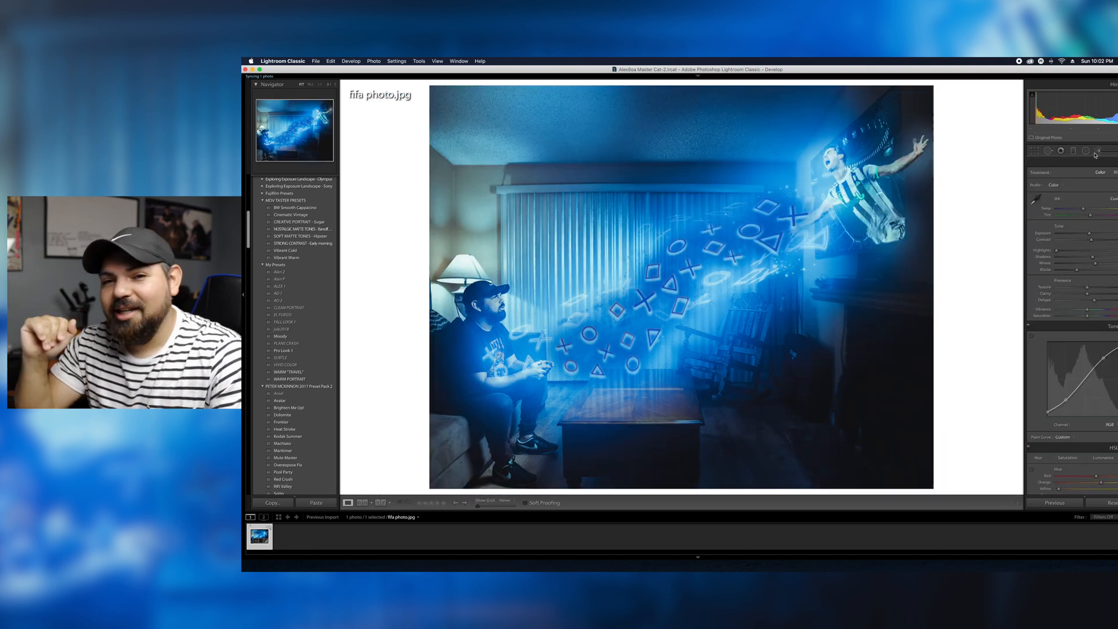
- Place a small Radial Filter over the gamer's face and upper body and raise its exposure slightly
{"action": "left_click", "coordinate": [1085, 150]}
{"action": "left_click_drag", "start_coordinate": [498, 312], "coordinate": [537, 351]}
{"action": "left_click_drag", "start_coordinate": [1087, 198], "coordinate": [1091, 198]}
{"action": "left_click", "coordinate": [1086, 151]}
{"action": "scroll", "coordinate": [1083, 291], "scroll_direction": "down", "scroll_amount": 10}
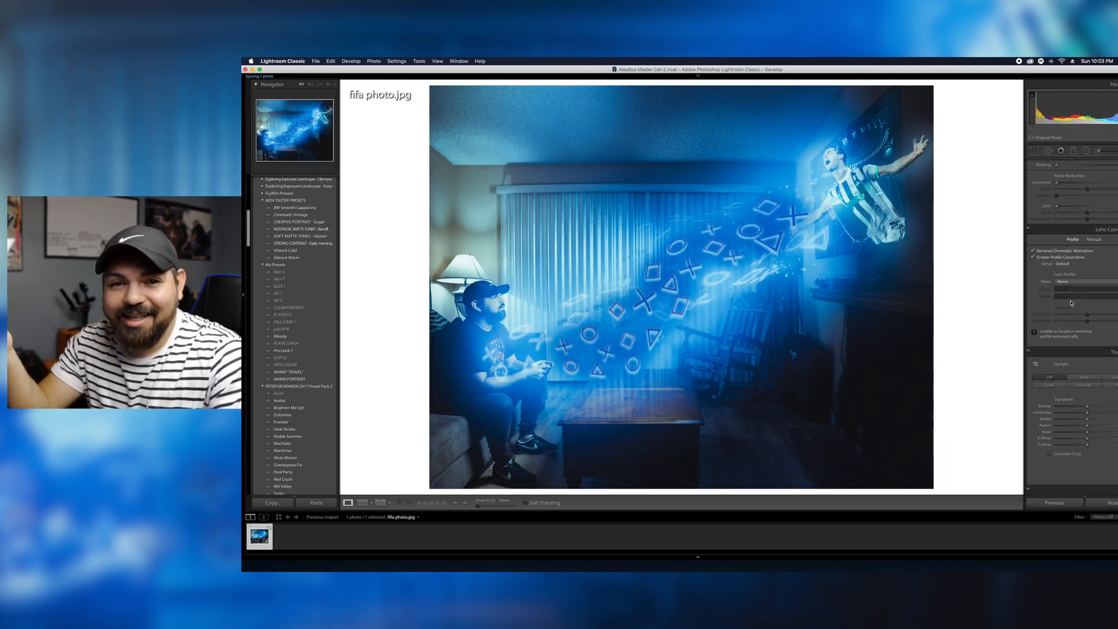
- Retouch spots on the gamer's face with the Spot Removal tool
{"action": "left_click", "coordinate": [495, 307]}
{"action": "left_click", "coordinate": [1098, 151]}
{"action": "left_click", "coordinate": [1047, 151]}
{"action": "left_click_drag", "start_coordinate": [631, 238], "coordinate": [663, 219]}
{"action": "mouse_move", "coordinate": [913, 282]}
{"action": "left_mouse_down"}
{"action": "mouse_move", "coordinate": [652, 261]}
{"action": "mouse_move", "coordinate": [657, 222]}
{"action": "left_mouse_up"}
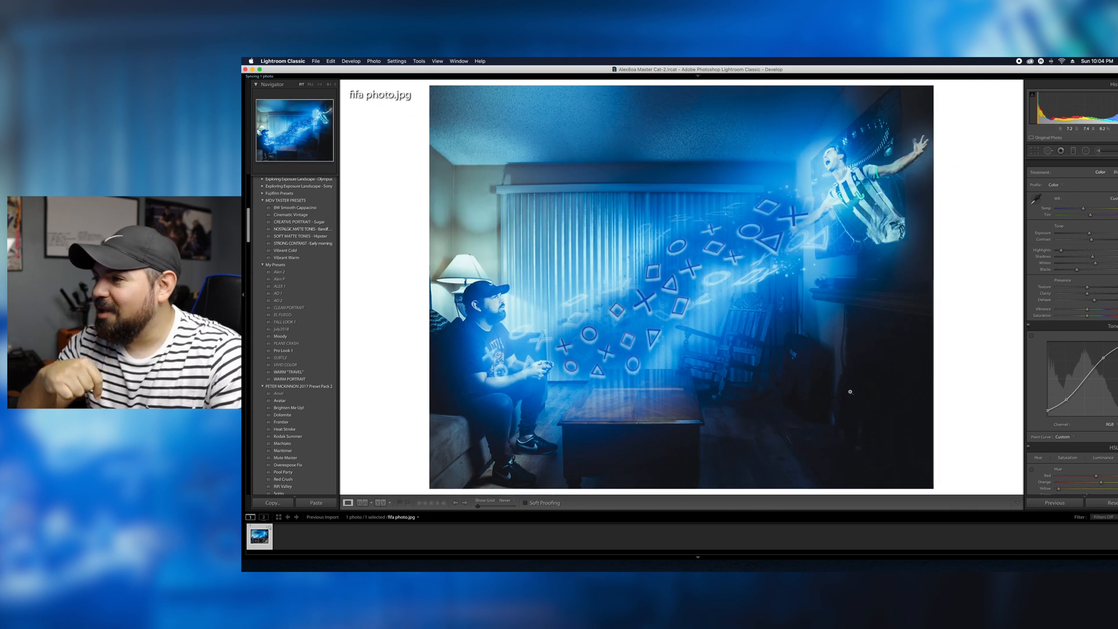
- Lower the Dehaze to neutral and adjust the highlight saturation in Split Toning
{"action": "left_click_drag", "start_coordinate": [1094, 299], "coordinate": [1087, 303]}
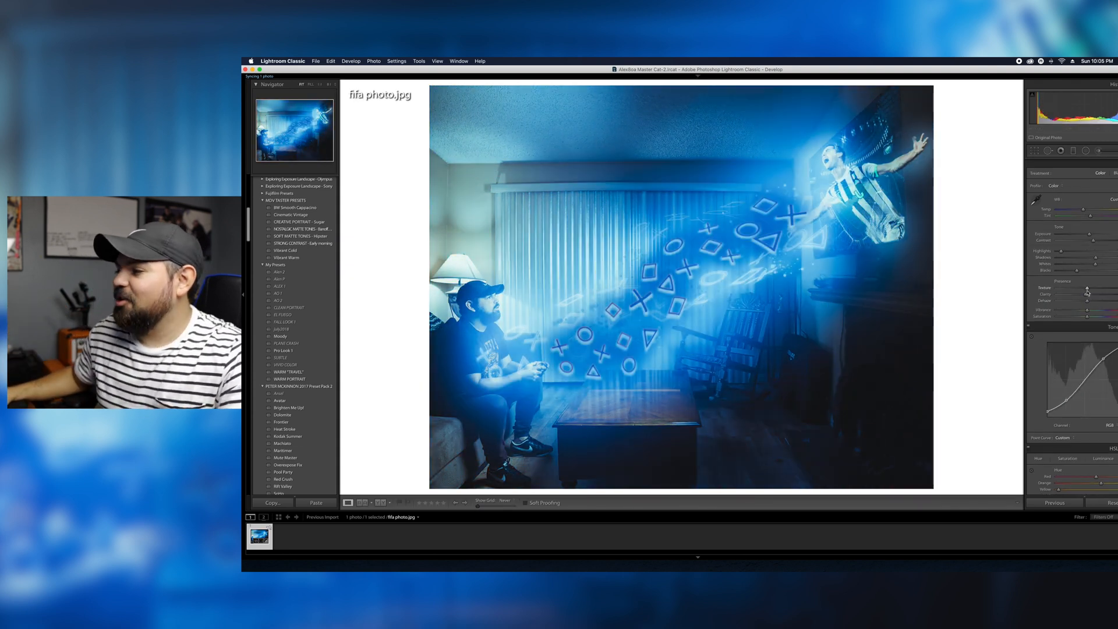
{"action": "scroll", "coordinate": [1083, 297], "scroll_direction": "down", "scroll_amount": 10}
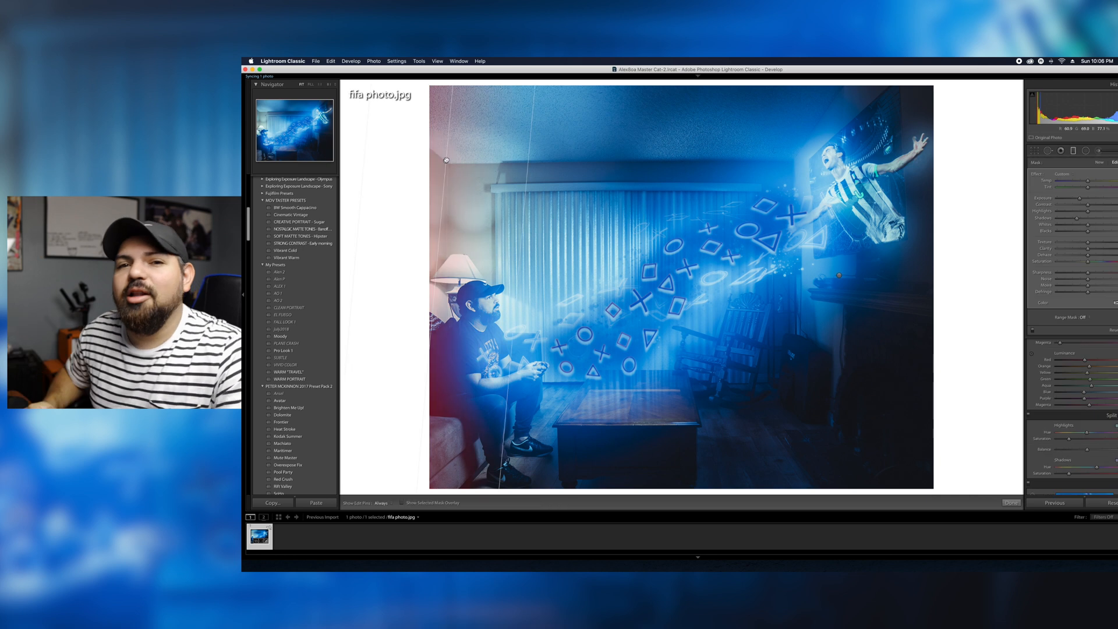
- Draw a Graduated Filter diagonally across the room's upper-left wall and ceiling
{"action": "left_click_drag", "start_coordinate": [483, 105], "coordinate": [618, 192]}
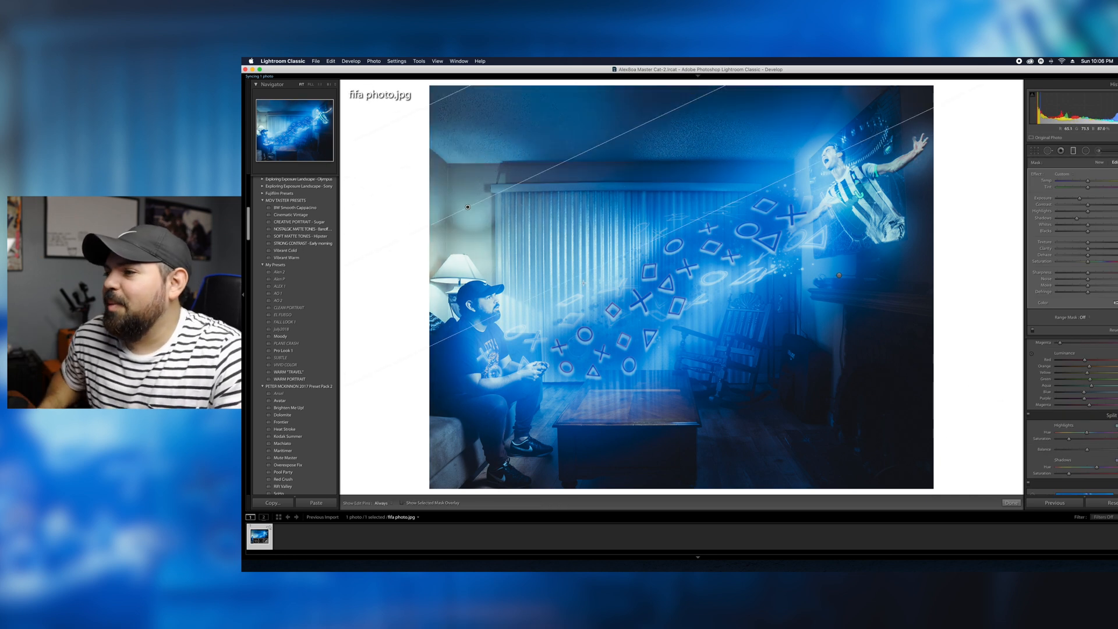